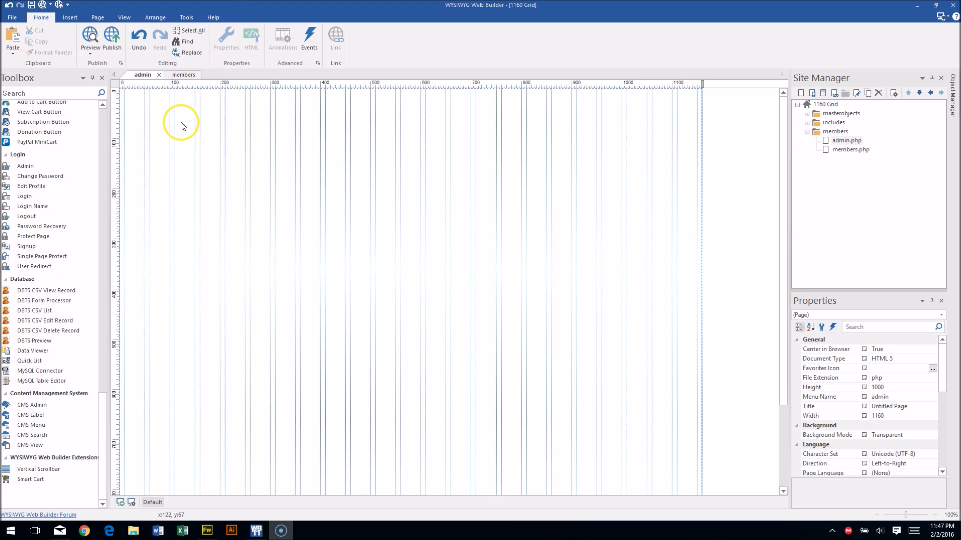
Add an Admin user table to admin.php at the top left, widened to 640 pixels.
{"action": "left_click_drag", "start_coordinate": [47, 168], "coordinate": [215, 160]}
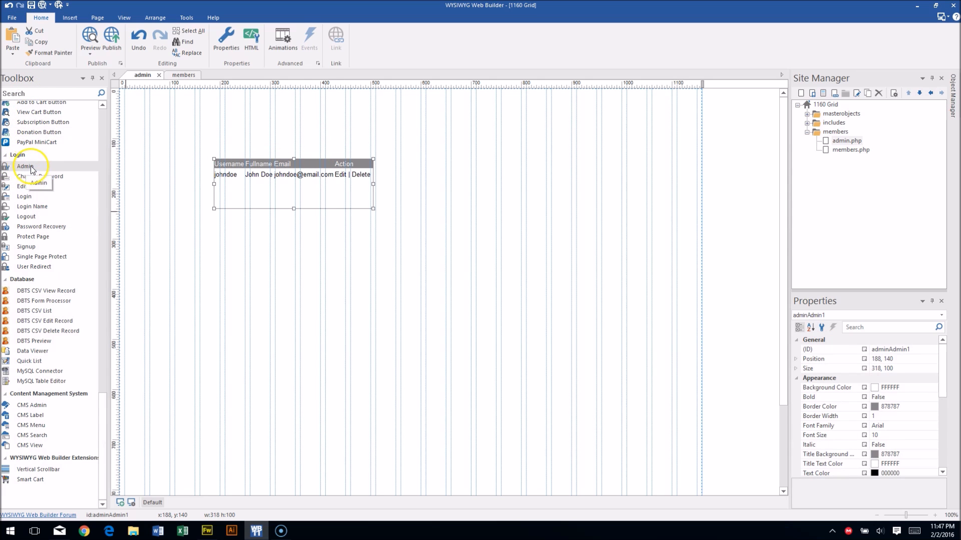
{"action": "left_click_drag", "start_coordinate": [295, 184], "coordinate": [185, 129]}
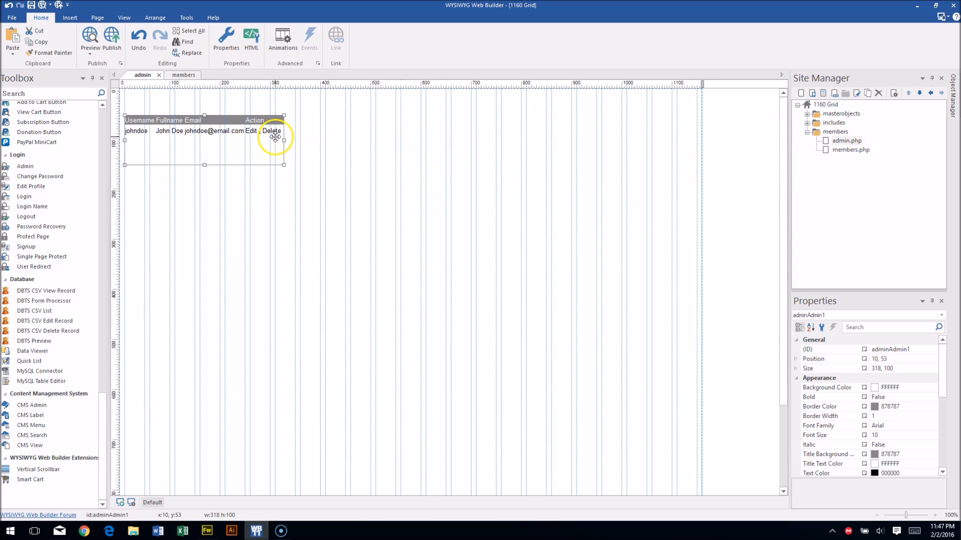
{"action": "left_click_drag", "start_coordinate": [284, 140], "coordinate": [445, 142]}
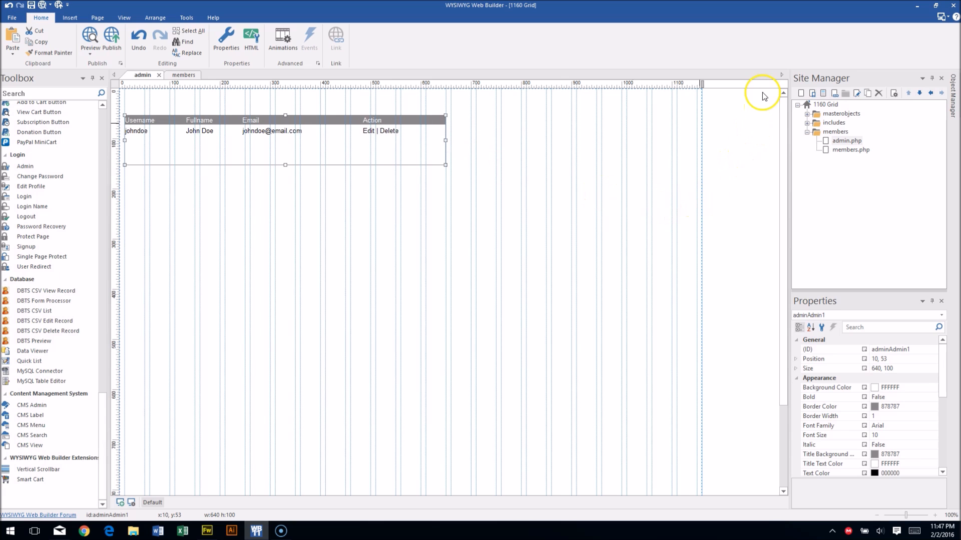
{"action": "left_click", "coordinate": [750, 117]}
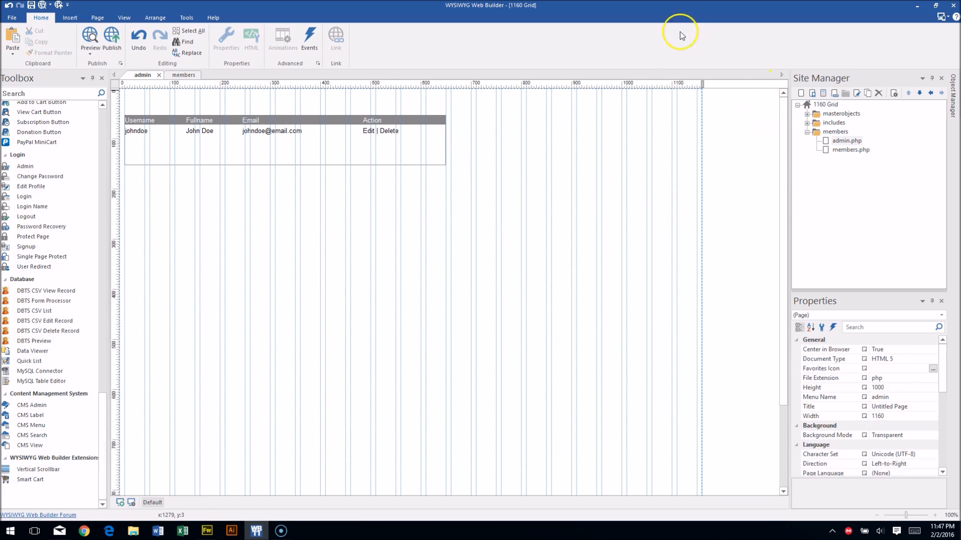
Check the page properties without changing anything, then reselect the admin table.
{"action": "right_click", "coordinate": [661, 138]}
{"action": "left_click", "coordinate": [697, 271]}
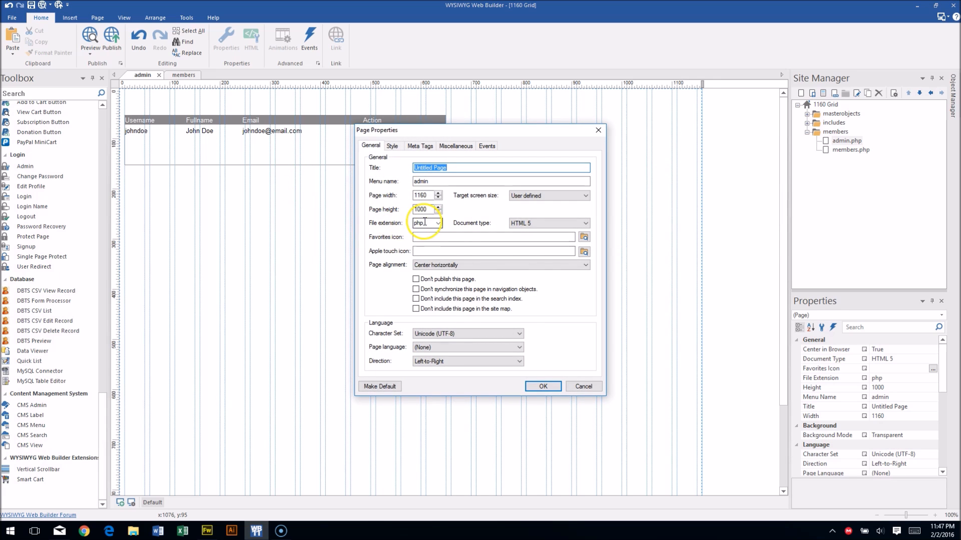
{"action": "left_click", "coordinate": [543, 386]}
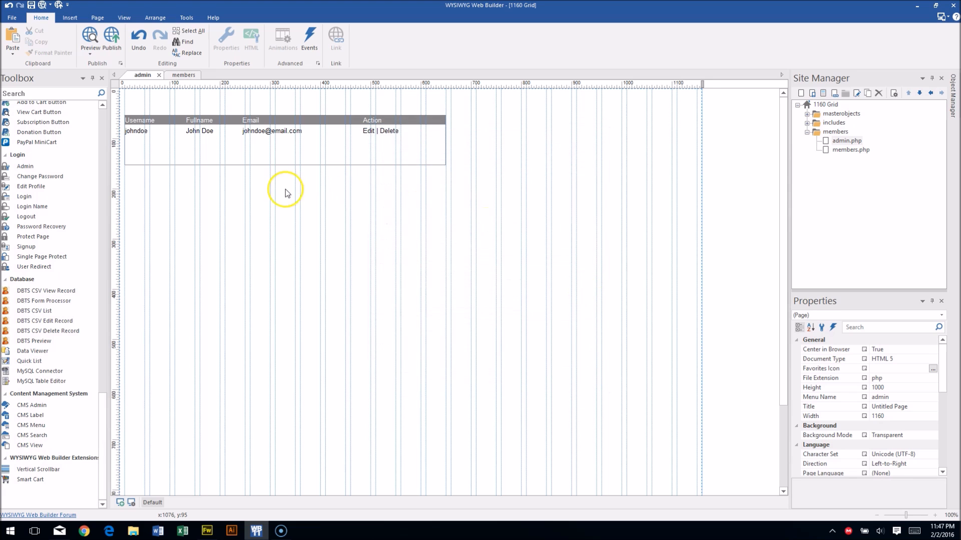
{"action": "left_click", "coordinate": [284, 147]}
Make the admin table taller and bring up its Admin properties, enlarged and moved up-left.
{"action": "left_click_drag", "start_coordinate": [285, 165], "coordinate": [298, 331]}
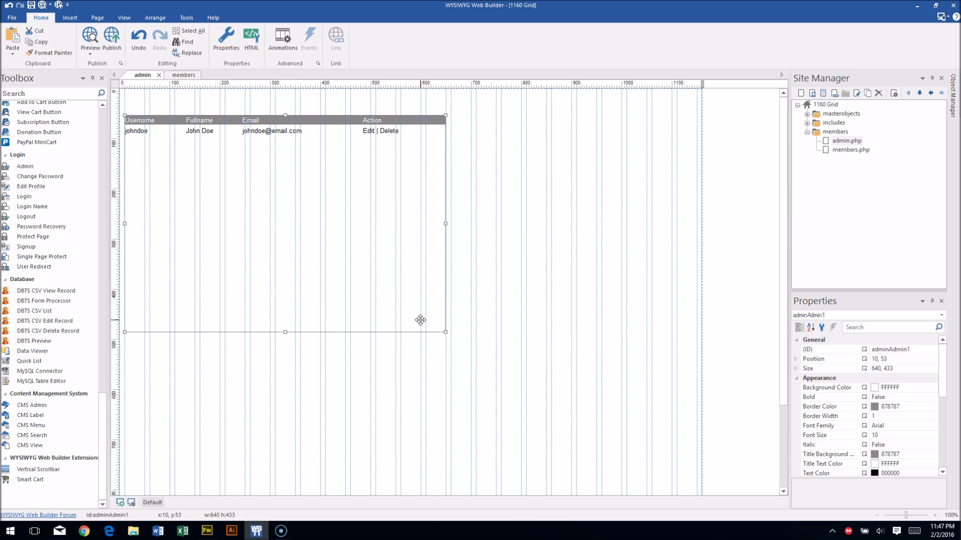
{"action": "double_click", "coordinate": [419, 317]}
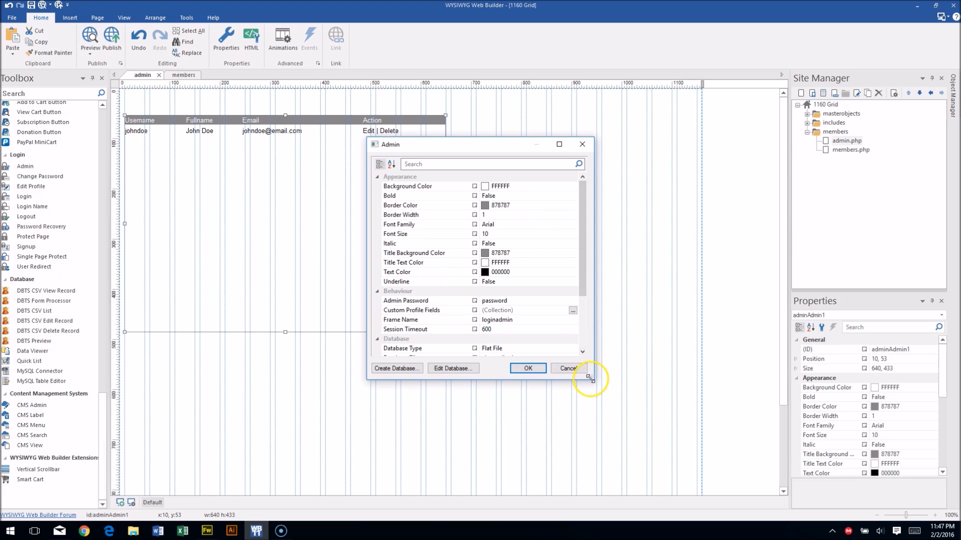
{"action": "left_click_drag", "start_coordinate": [589, 378], "coordinate": [690, 509]}
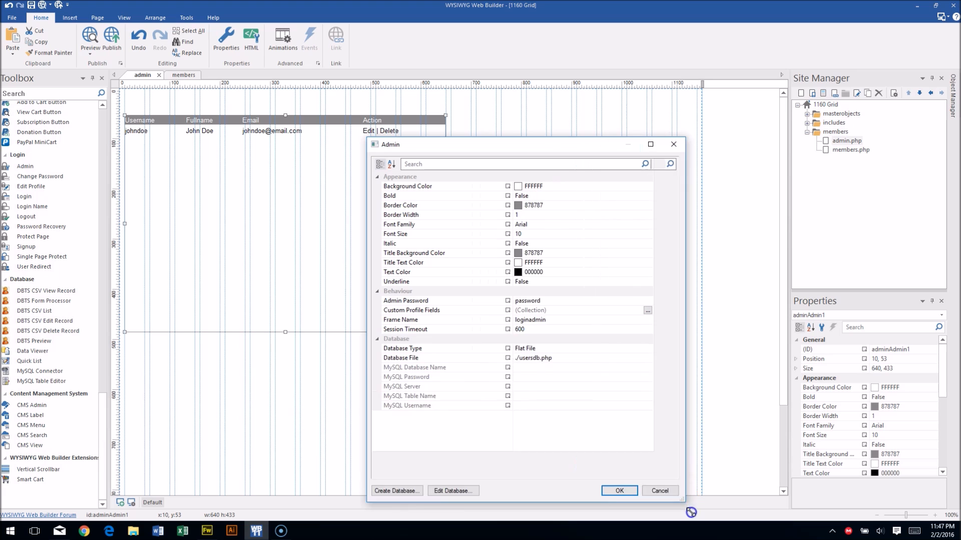
{"action": "left_click_drag", "start_coordinate": [453, 142], "coordinate": [381, 73]}
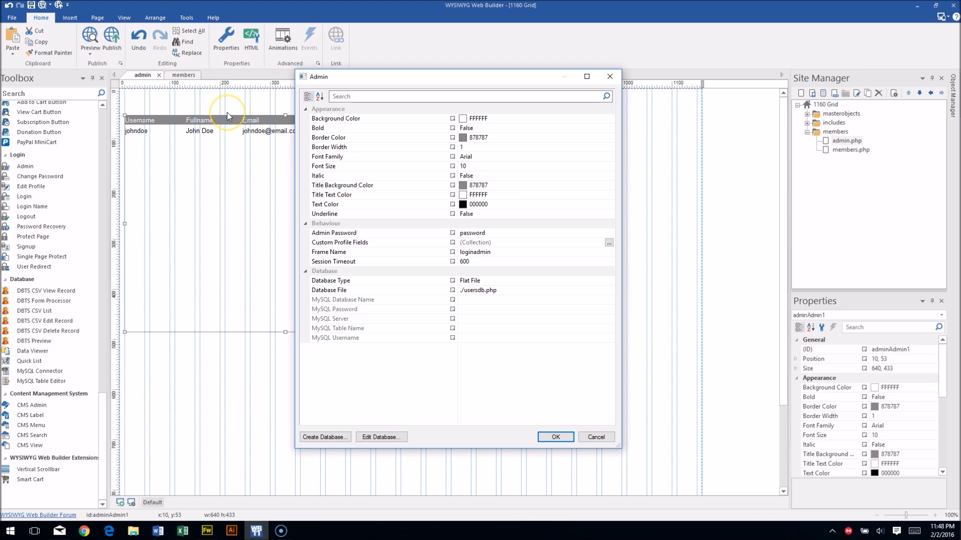
Change the Session Timeout from 600 to 6000000 by appending four zeros.
{"action": "left_click", "coordinate": [488, 233]}
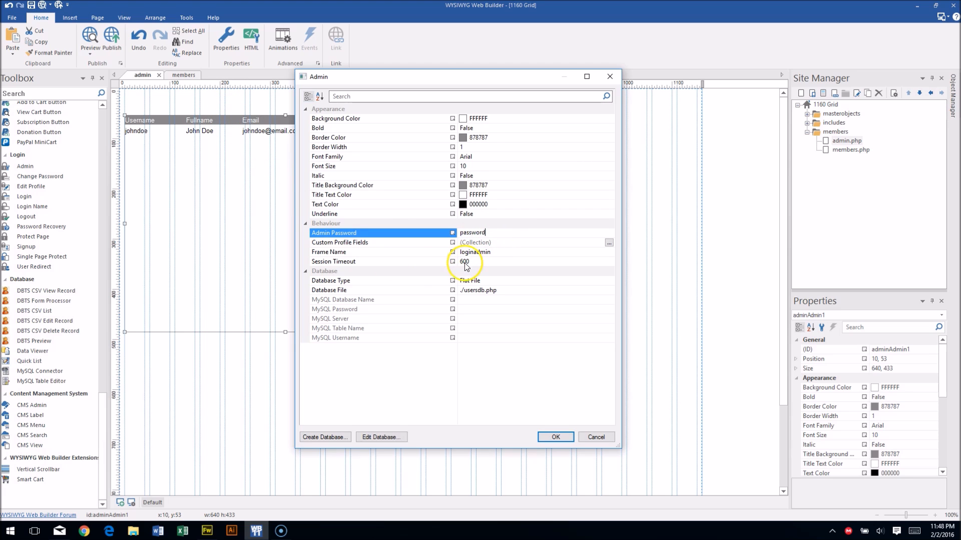
{"action": "left_click_drag", "start_coordinate": [483, 233], "coordinate": [436, 235]}
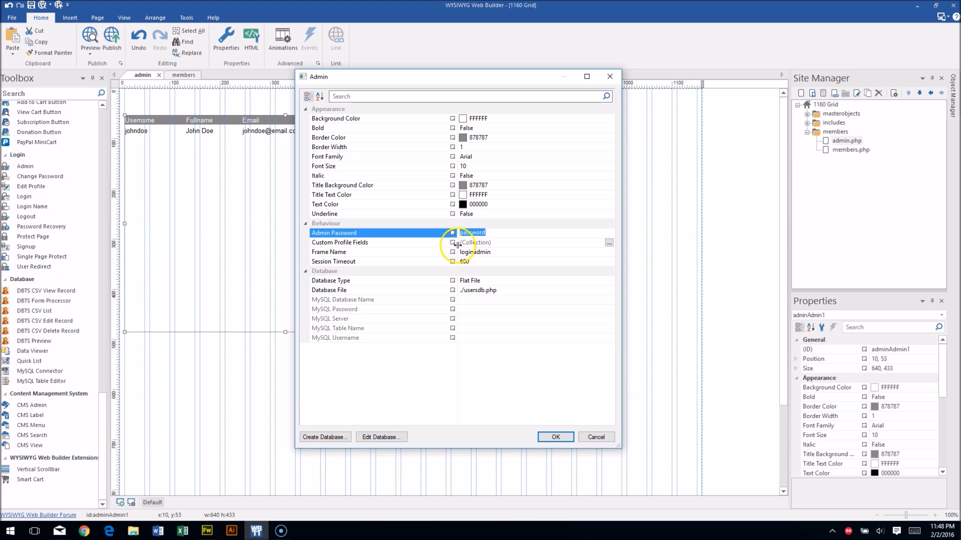
{"action": "left_click", "coordinate": [364, 243]}
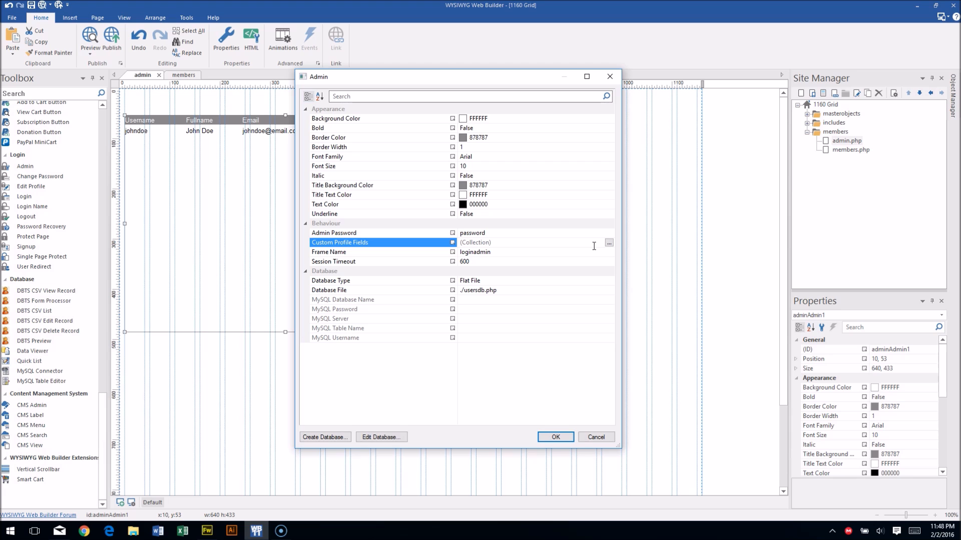
{"action": "left_click", "coordinate": [496, 252]}
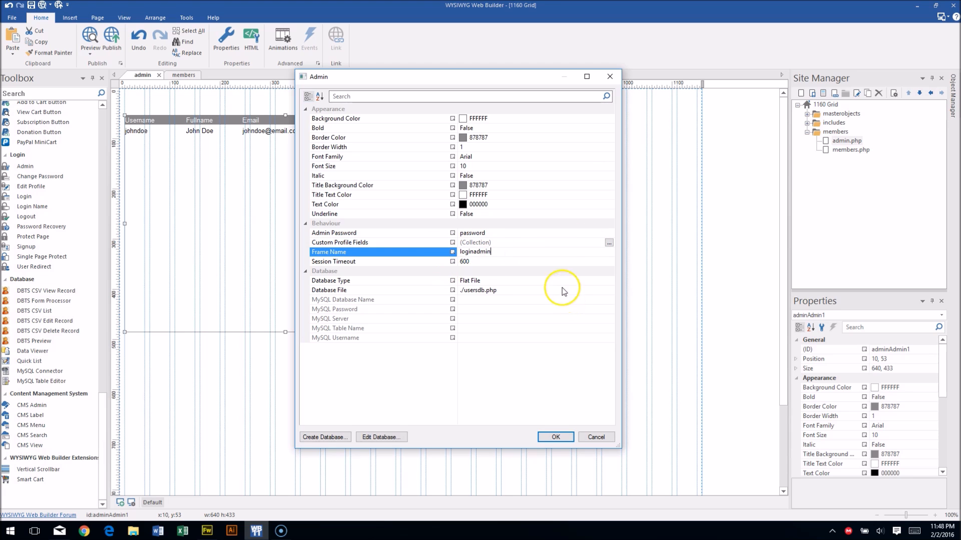
{"action": "left_click", "coordinate": [511, 262]}
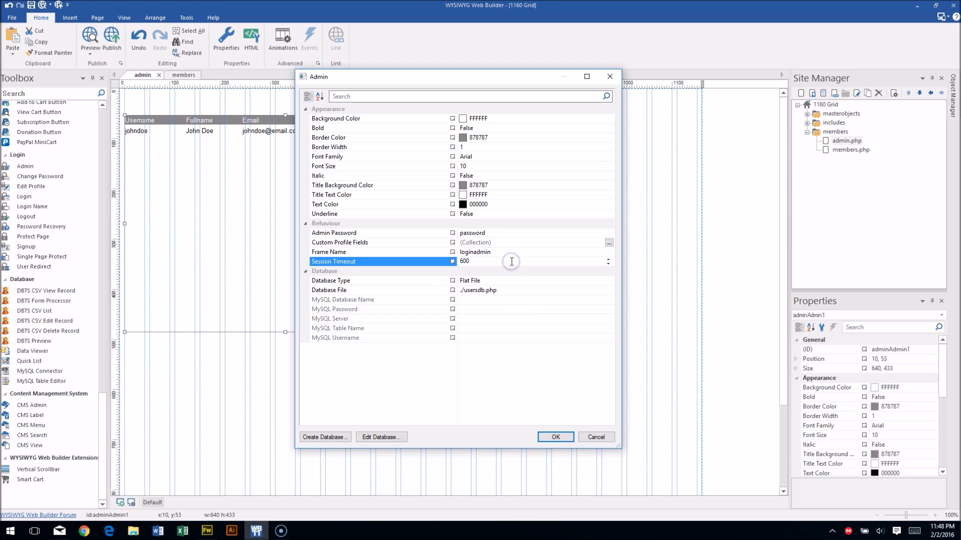
{"action": "left_click", "coordinate": [511, 253]}
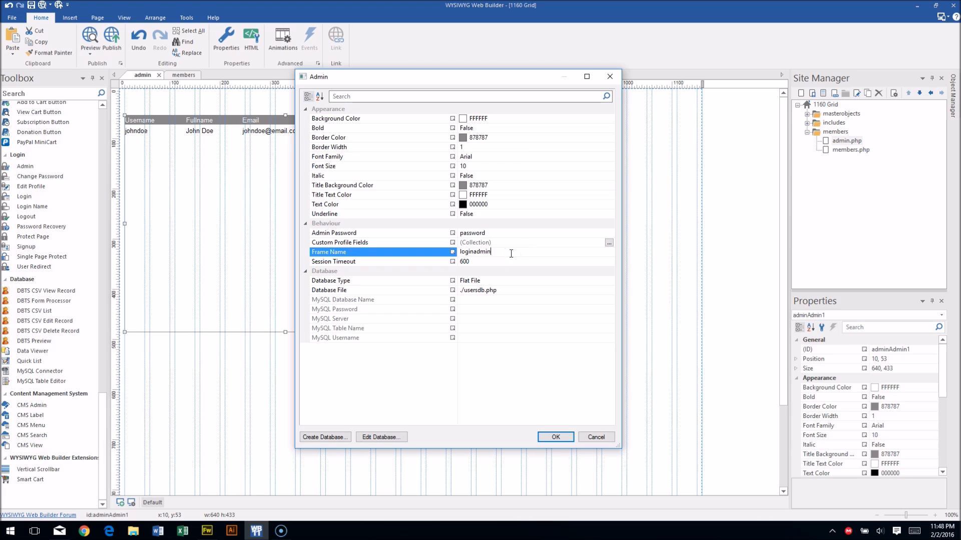
{"action": "left_click", "coordinate": [507, 261]}
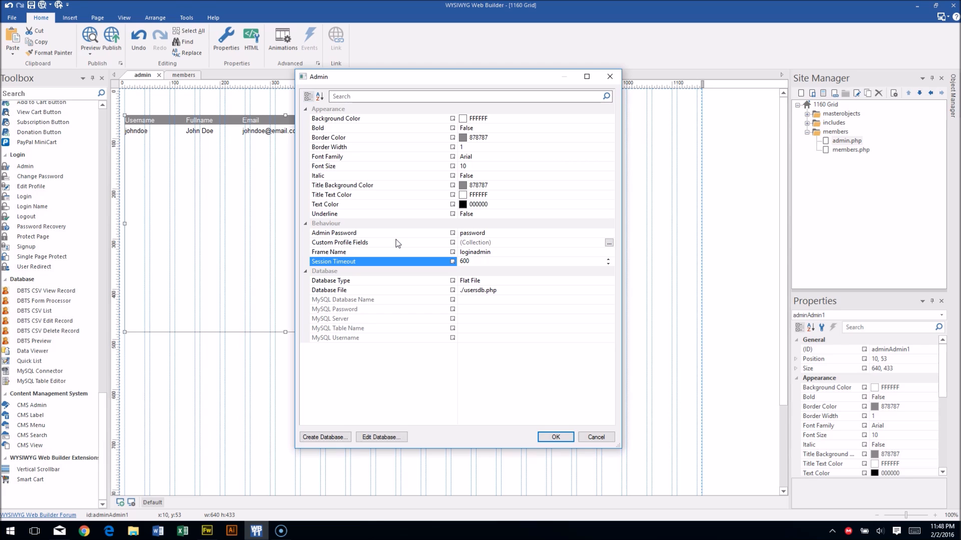
{"action": "type", "text": "0000"}
{"action": "left_click", "coordinate": [610, 281]}
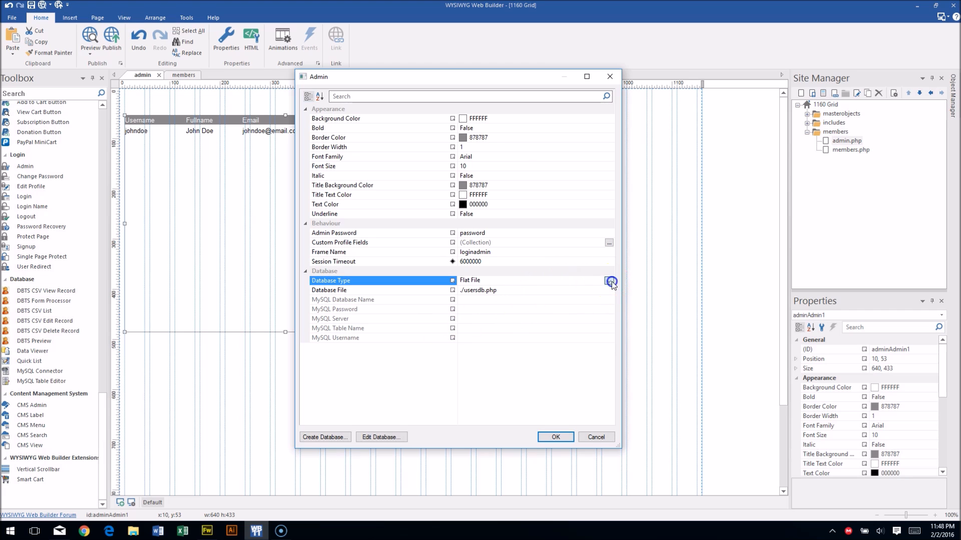
{"action": "left_click", "coordinate": [609, 281]}
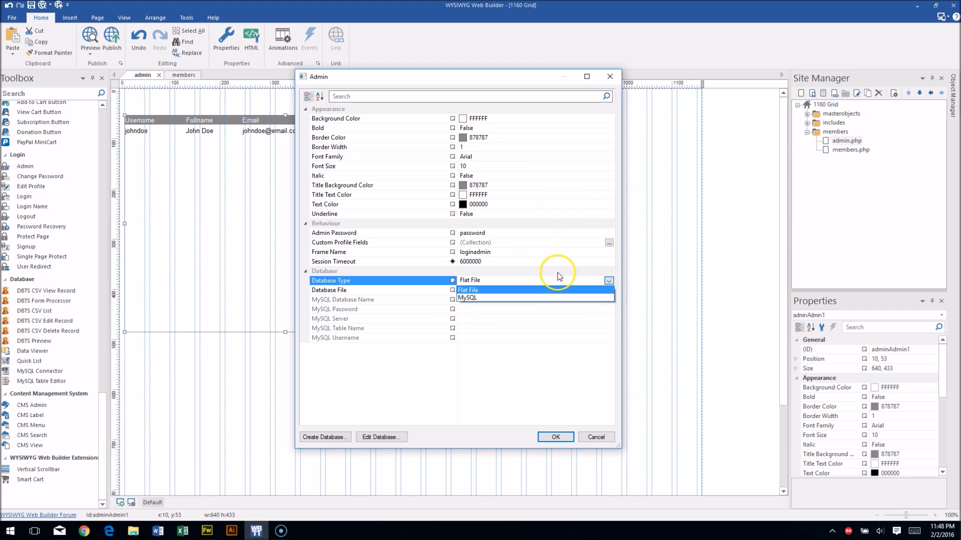
{"action": "left_click", "coordinate": [611, 281]}
{"action": "left_click", "coordinate": [608, 280]}
{"action": "left_click", "coordinate": [590, 298]}
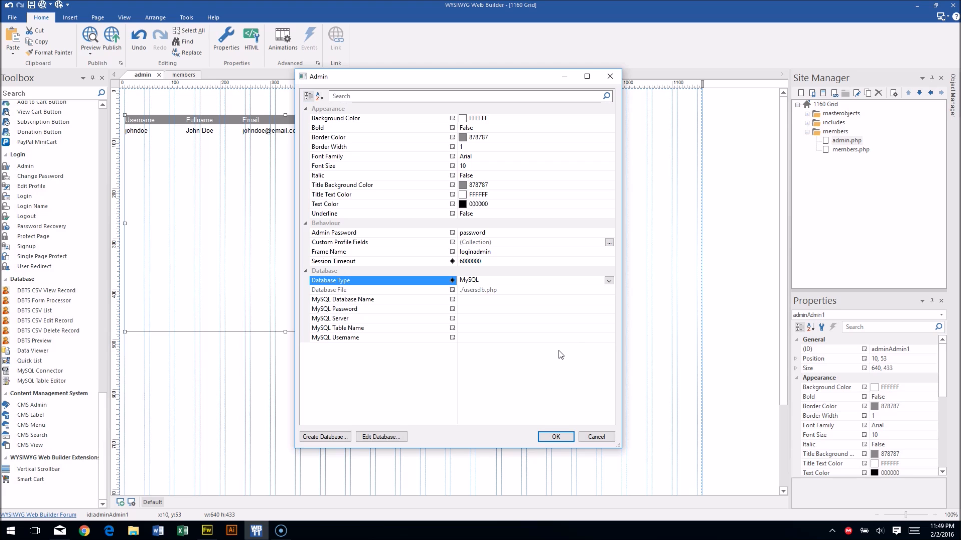
{"action": "left_click", "coordinate": [481, 244]}
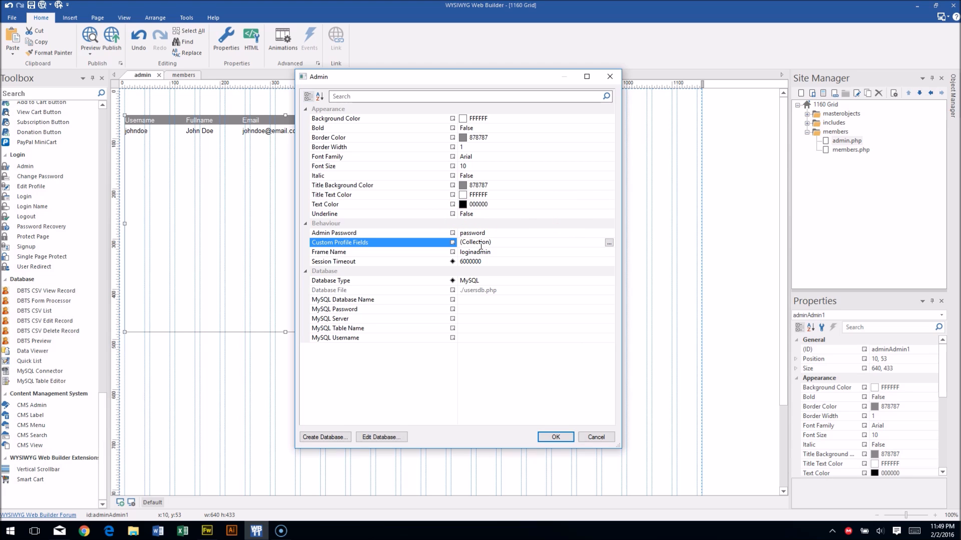
{"action": "left_click", "coordinate": [481, 244]}
{"action": "left_click", "coordinate": [608, 281]}
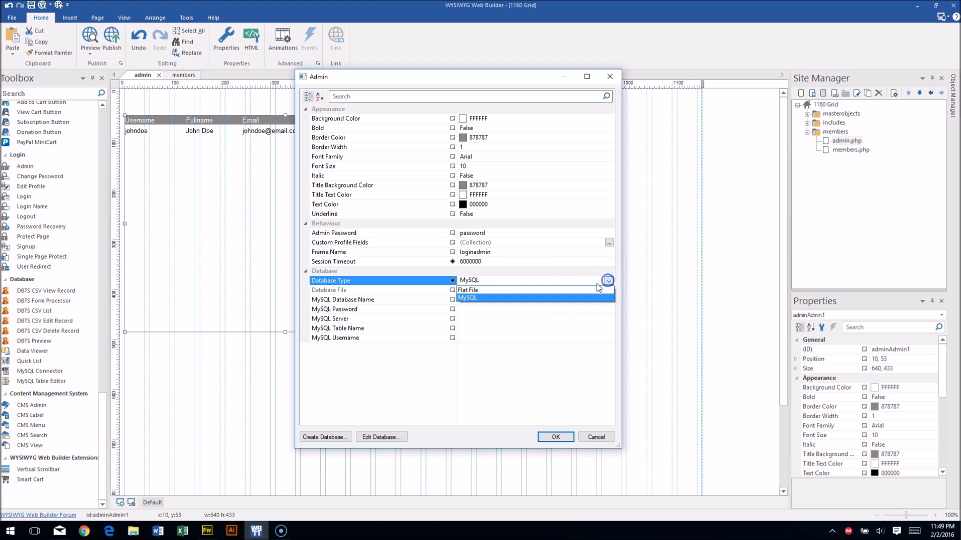
{"action": "left_click", "coordinate": [595, 290]}
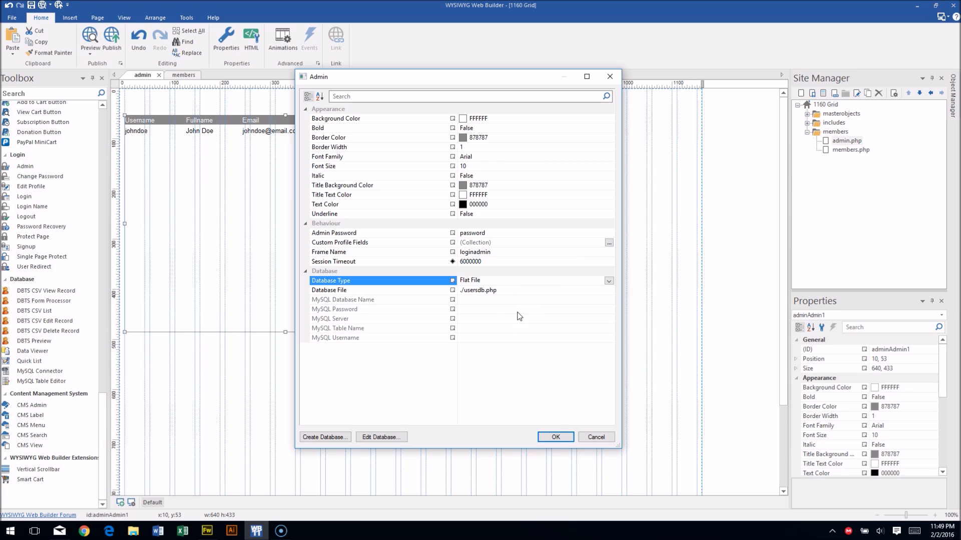
{"action": "left_click", "coordinate": [477, 299]}
{"action": "left_click", "coordinate": [307, 438]}
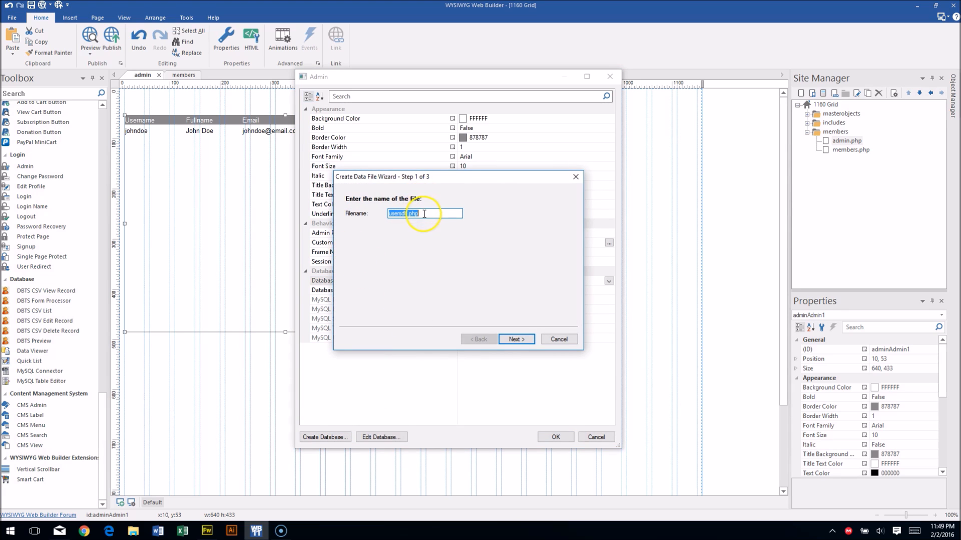
Keep usersdb.php as the file name and choose the Build Directory as publish location.
{"action": "left_click", "coordinate": [516, 339]}
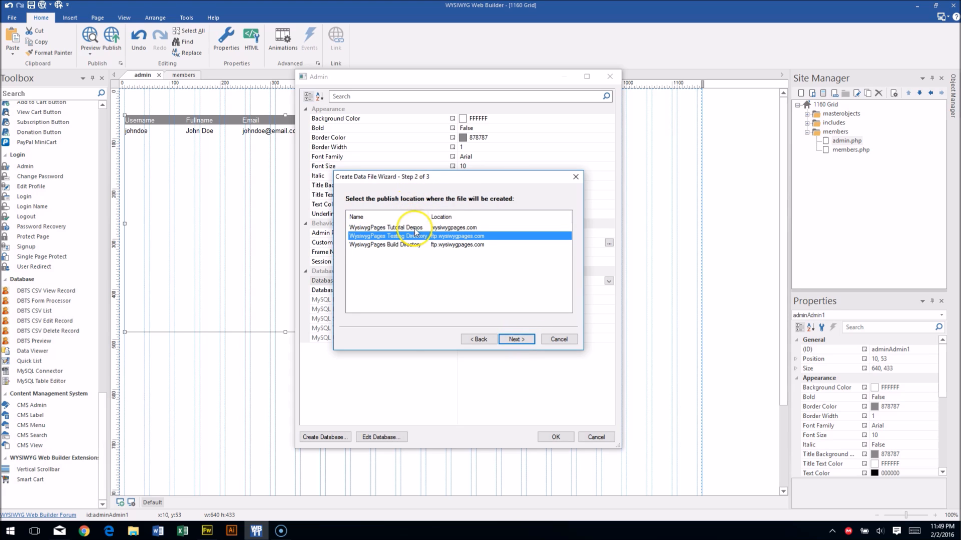
{"action": "left_click", "coordinate": [413, 245]}
{"action": "left_click", "coordinate": [516, 339]}
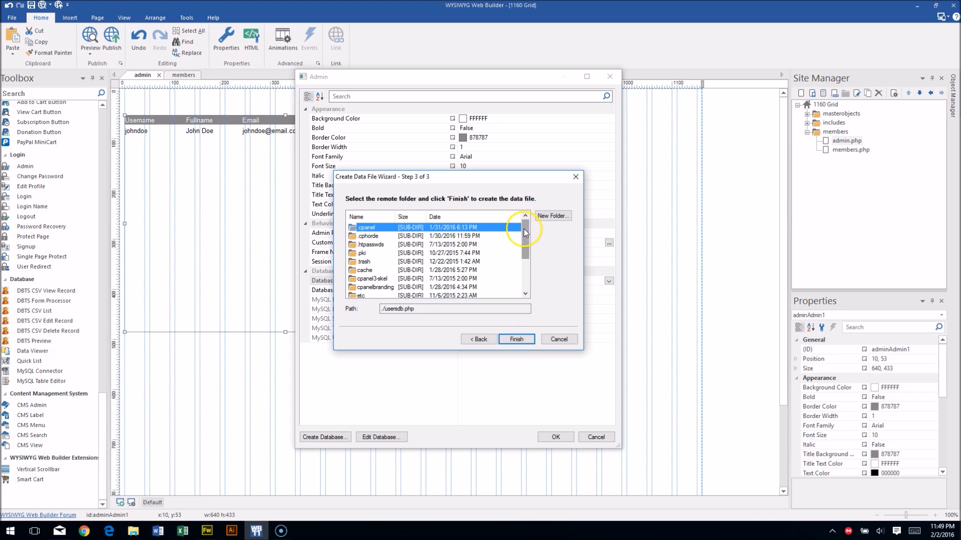
Select the remote folder public_html > build > members for the data file.
{"action": "scroll", "coordinate": [520, 252], "scroll_direction": "down", "scroll_amount": 1}
{"action": "scroll", "coordinate": [521, 252], "scroll_direction": "down", "scroll_amount": 1}
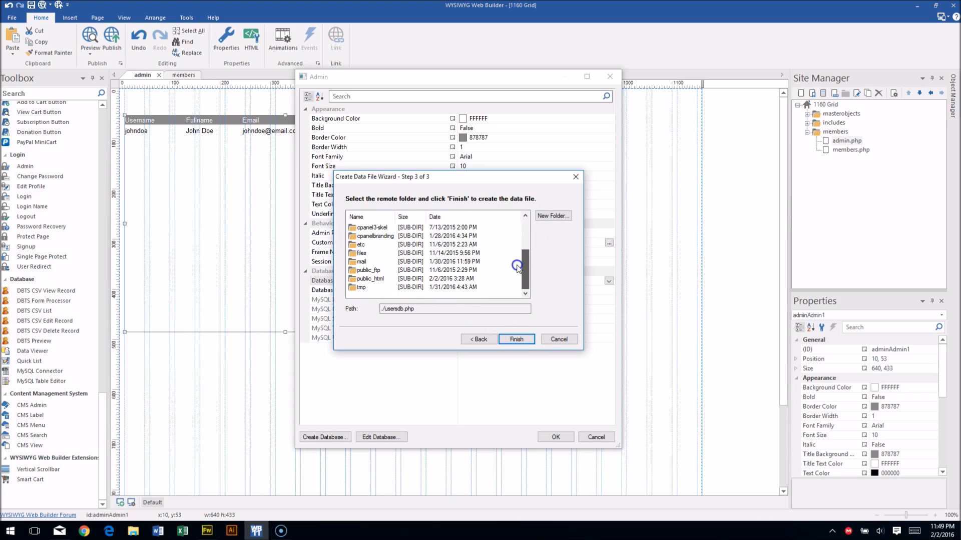
{"action": "double_click", "coordinate": [356, 279]}
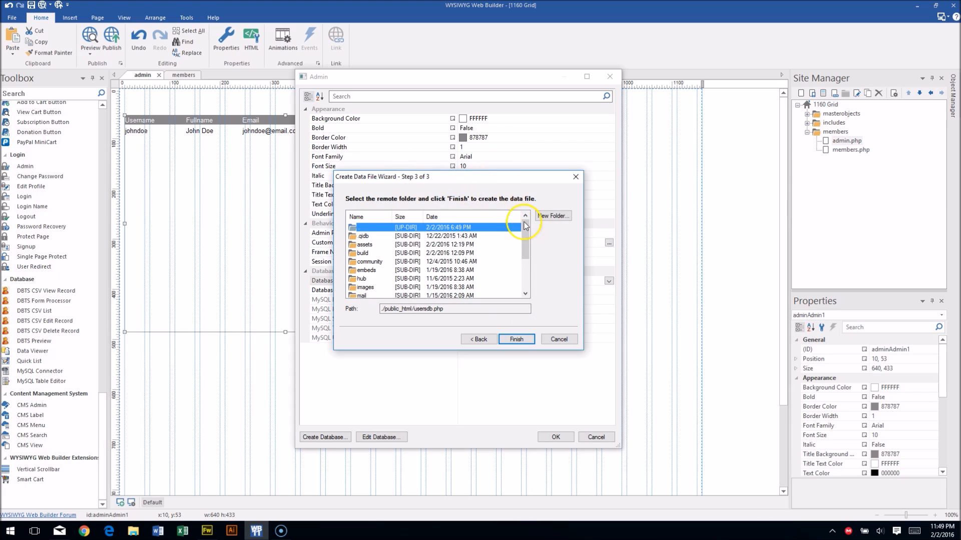
{"action": "left_click_drag", "start_coordinate": [525, 231], "coordinate": [524, 247]}
{"action": "double_click", "coordinate": [363, 244]}
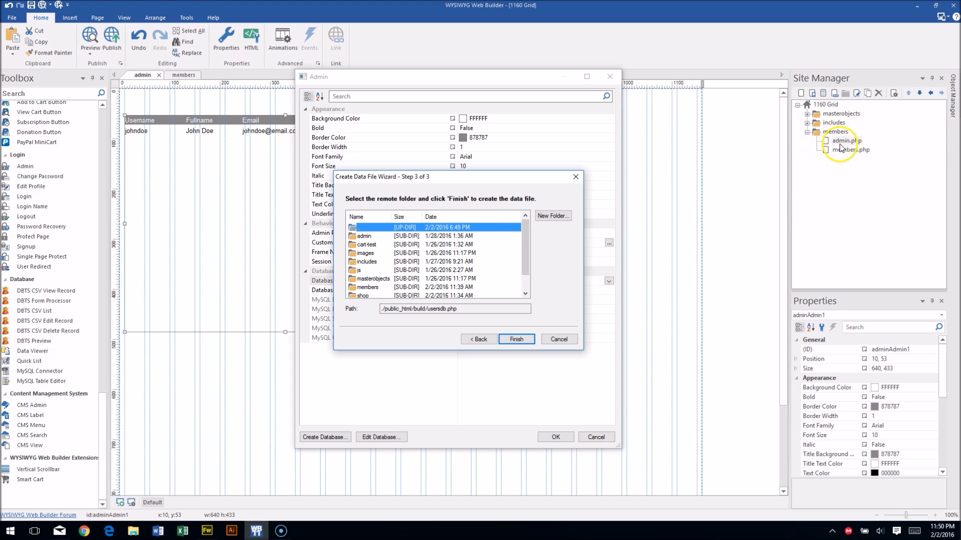
{"action": "left_click", "coordinate": [837, 132]}
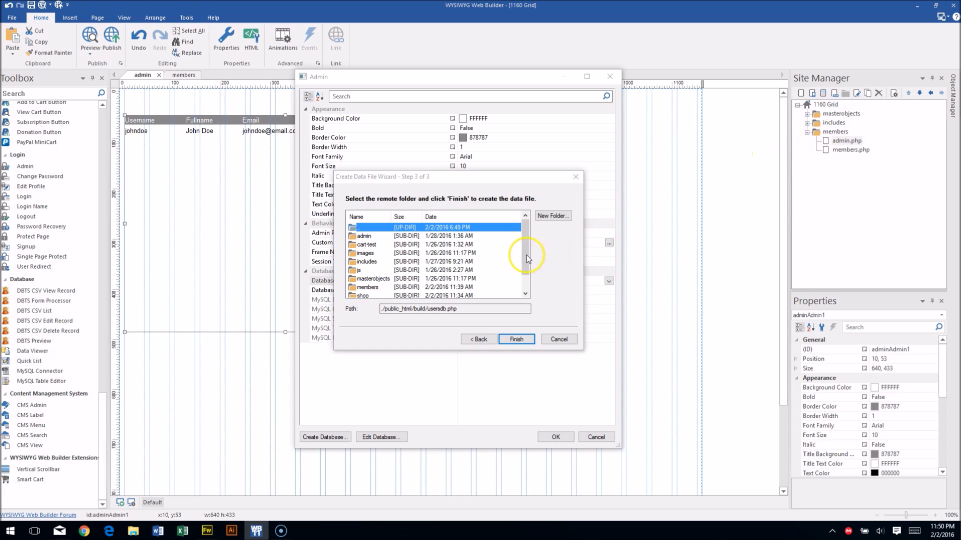
{"action": "left_click_drag", "start_coordinate": [525, 240], "coordinate": [523, 250]}
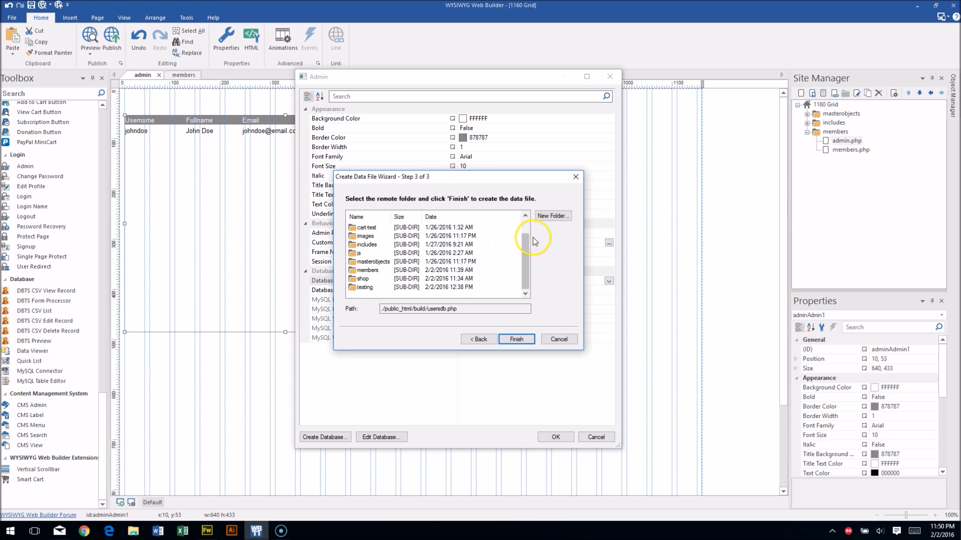
{"action": "double_click", "coordinate": [367, 272]}
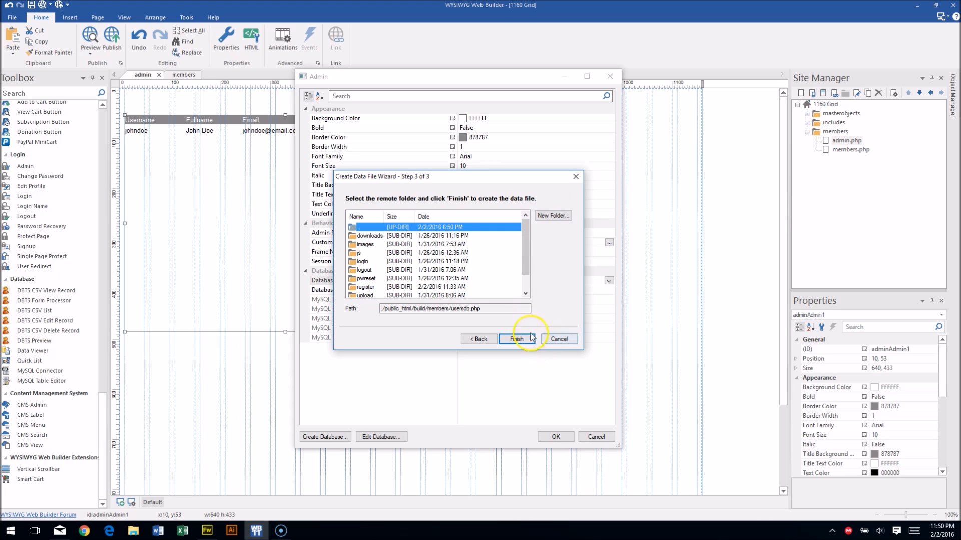
Go back a step and navigate the server to public_html > build > testing.
{"action": "left_click", "coordinate": [479, 339]}
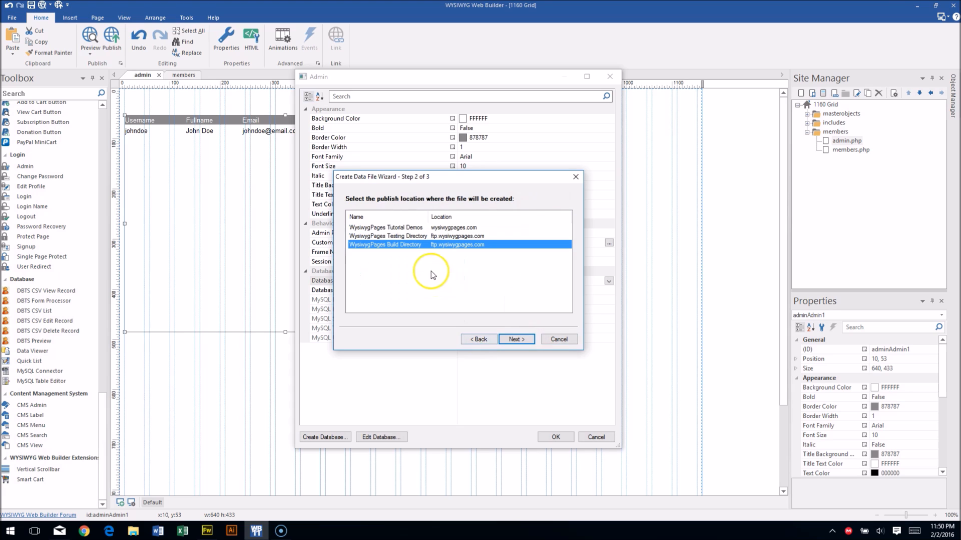
{"action": "left_click", "coordinate": [515, 338]}
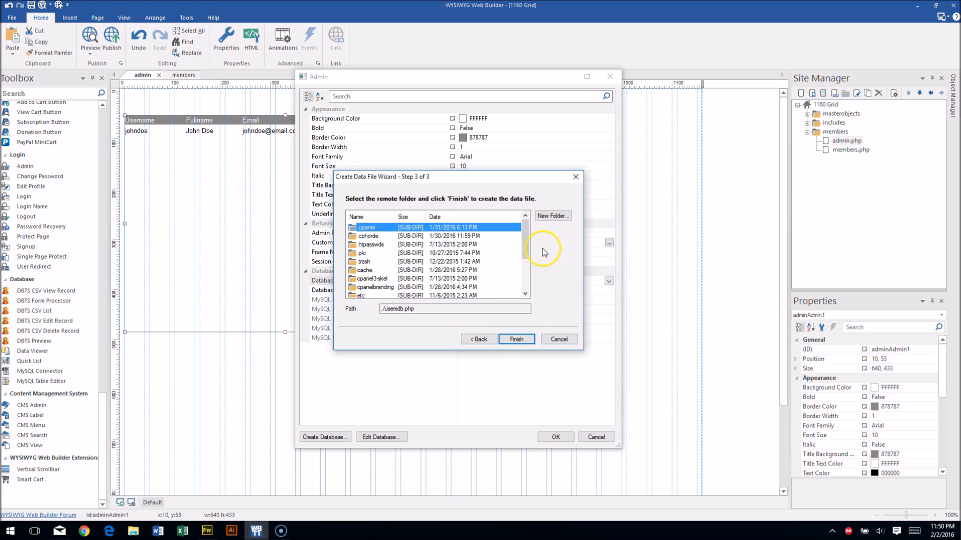
{"action": "scroll", "coordinate": [524, 245], "scroll_direction": "down", "scroll_amount": 2}
{"action": "double_click", "coordinate": [376, 279]}
{"action": "double_click", "coordinate": [363, 253]}
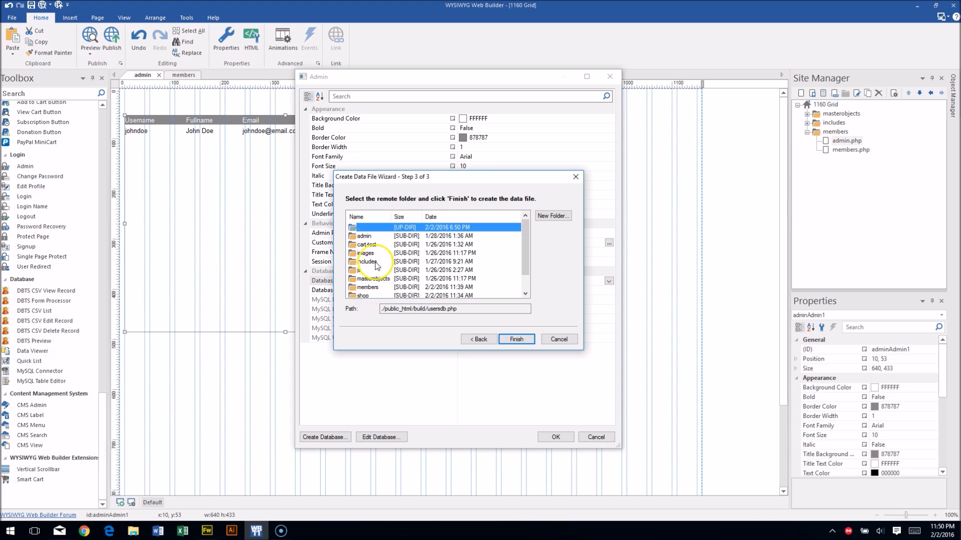
{"action": "scroll", "coordinate": [374, 275], "scroll_direction": "down", "scroll_amount": 1}
{"action": "double_click", "coordinate": [369, 287]}
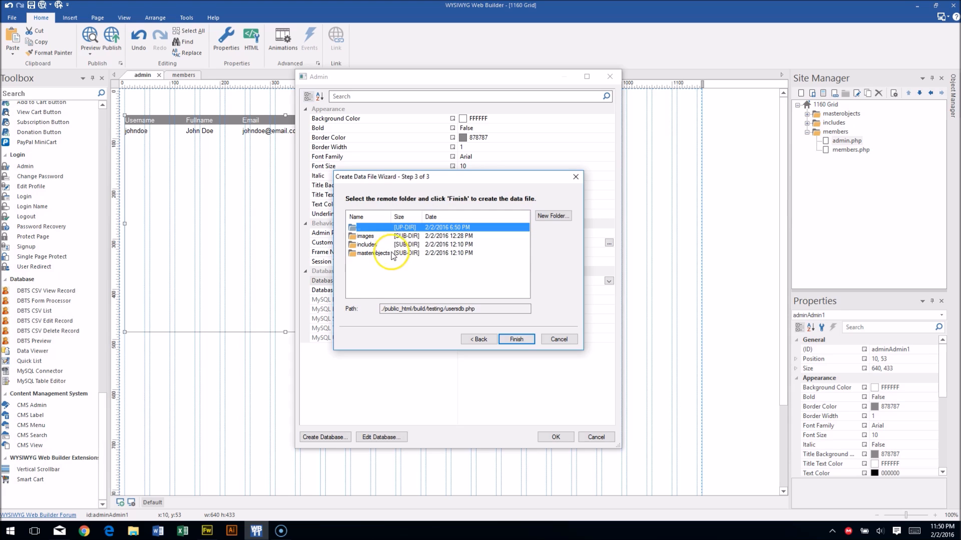
Create a new members folder there and finish creating usersdb.php inside it.
{"action": "left_click", "coordinate": [552, 216]}
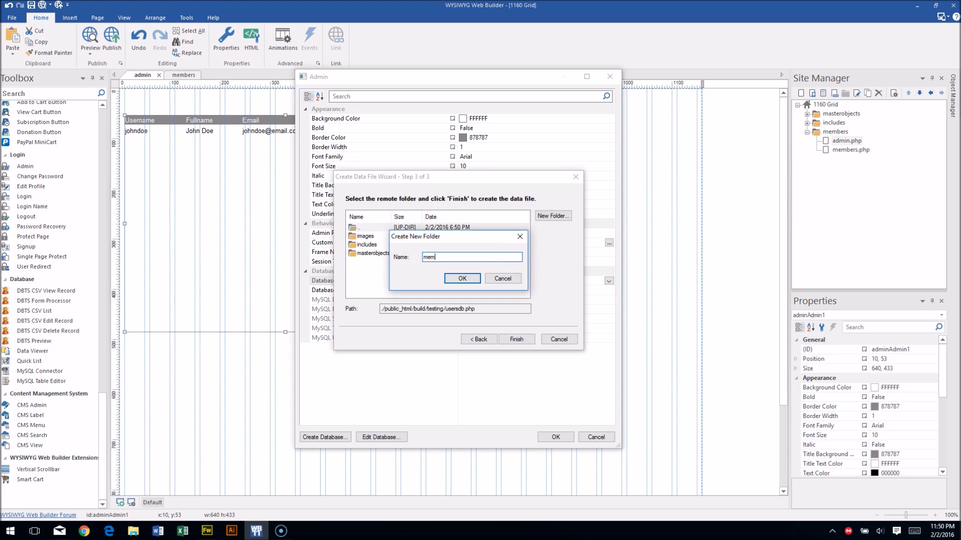
{"action": "type", "text": "members"}
{"action": "left_click", "coordinate": [462, 278]}
{"action": "left_click", "coordinate": [357, 261]}
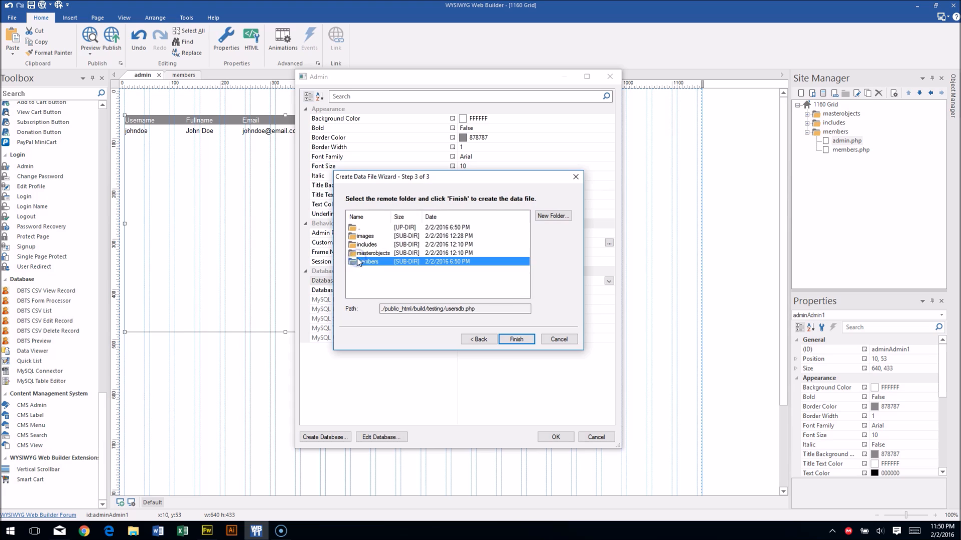
{"action": "double_click", "coordinate": [358, 262]}
{"action": "left_click", "coordinate": [516, 340]}
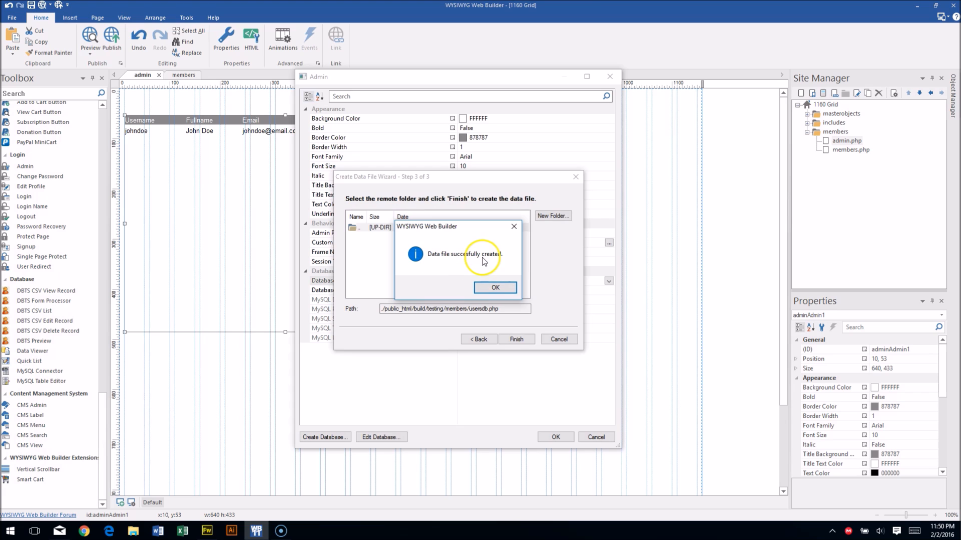
{"action": "left_click", "coordinate": [493, 287]}
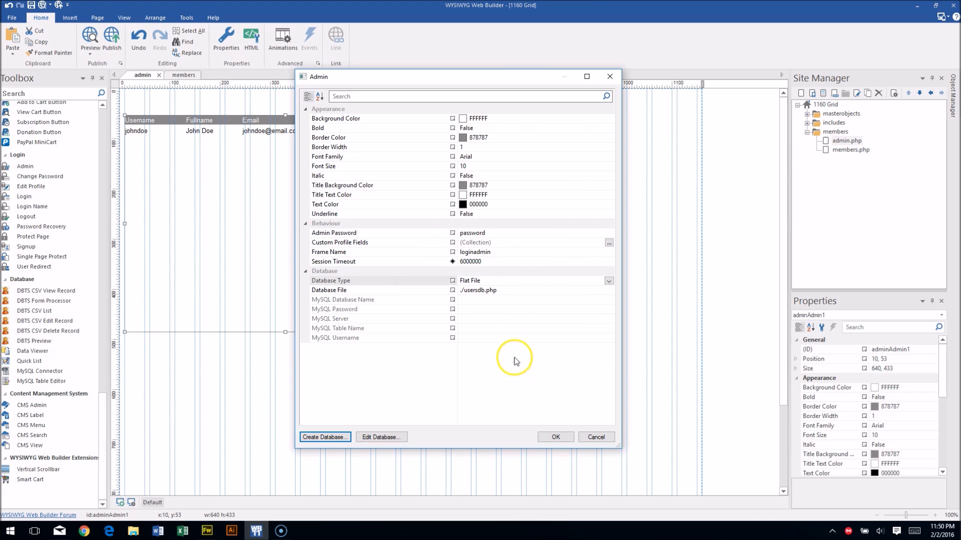
Add the Address and City custom profile fields.
{"action": "left_click", "coordinate": [609, 243]}
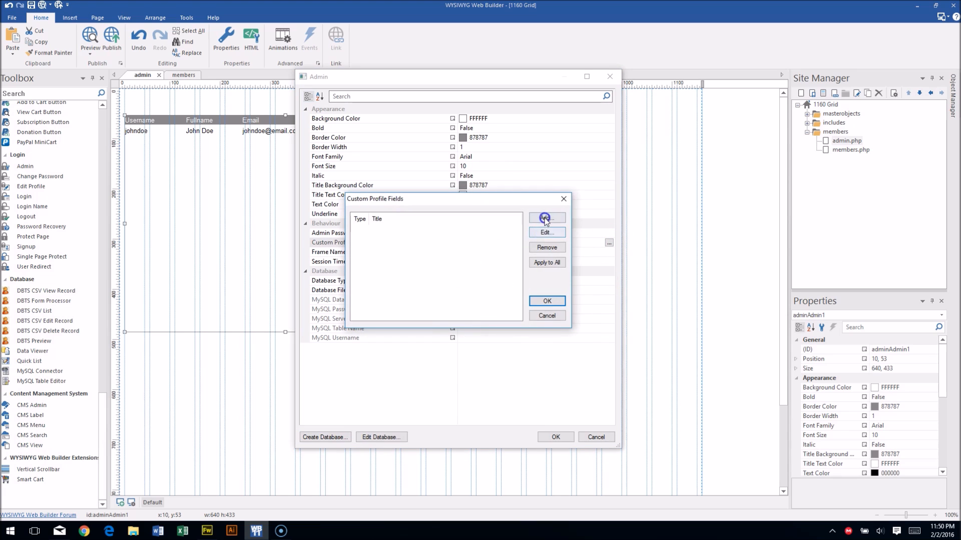
{"action": "left_click", "coordinate": [544, 218]}
{"action": "left_click", "coordinate": [412, 242]}
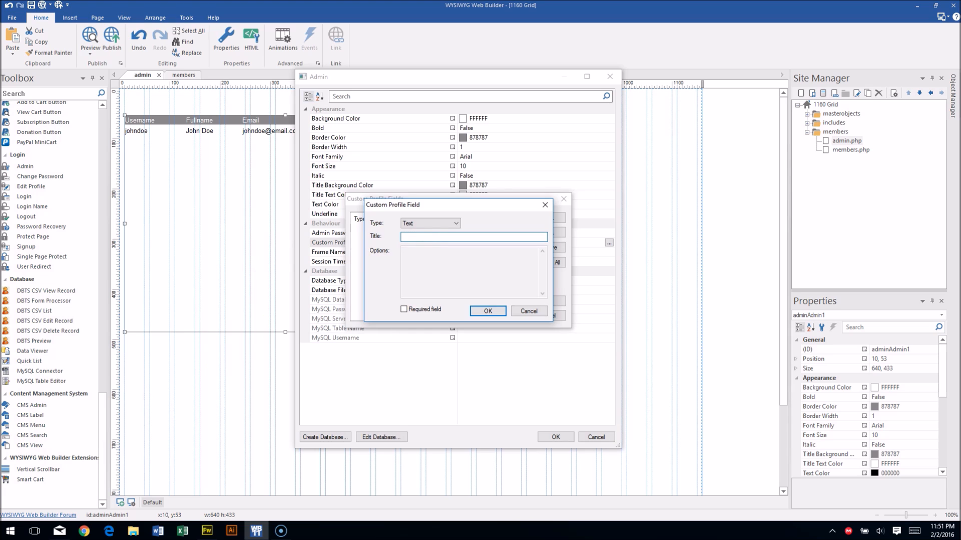
{"action": "type", "text": "Address"}
{"action": "left_click", "coordinate": [487, 311]}
{"action": "left_click", "coordinate": [547, 219]}
{"action": "left_click", "coordinate": [495, 238]}
{"action": "type", "text": "City"}
{"action": "left_click", "coordinate": [488, 311]}
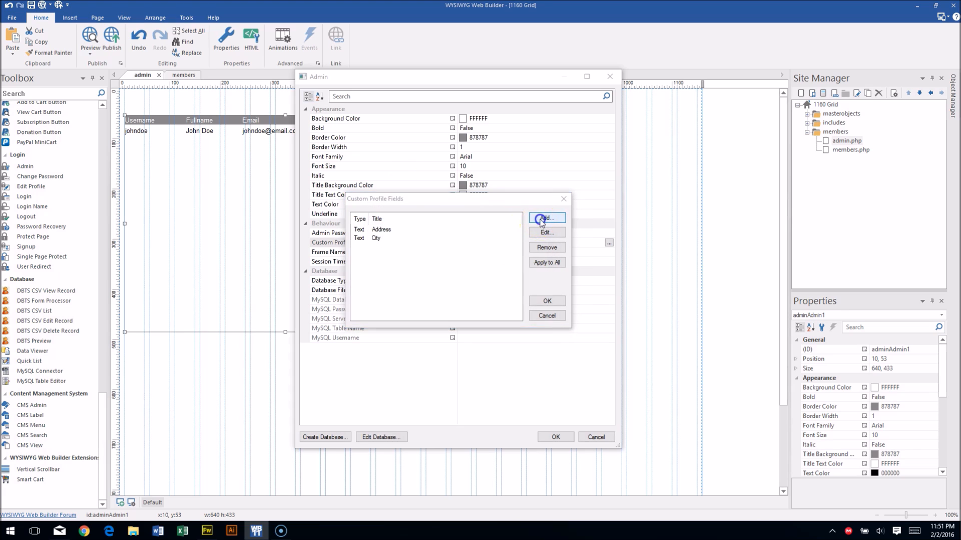
Add the State, Postal and Phone Number custom profile fields.
{"action": "left_click", "coordinate": [541, 218]}
{"action": "left_click", "coordinate": [465, 237]}
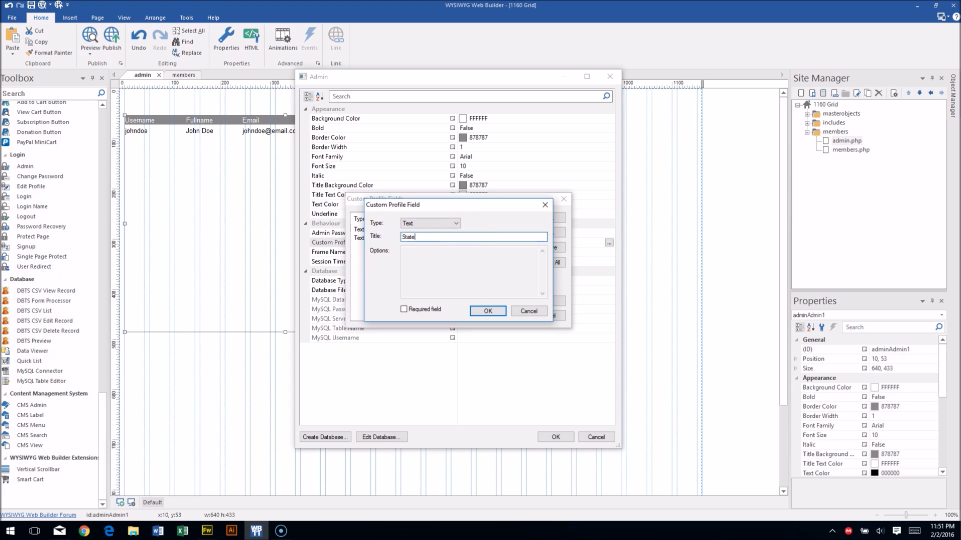
{"action": "left_click", "coordinate": [495, 307]}
{"action": "left_click", "coordinate": [543, 218]}
{"action": "left_click", "coordinate": [478, 240]}
{"action": "left_click", "coordinate": [489, 311]}
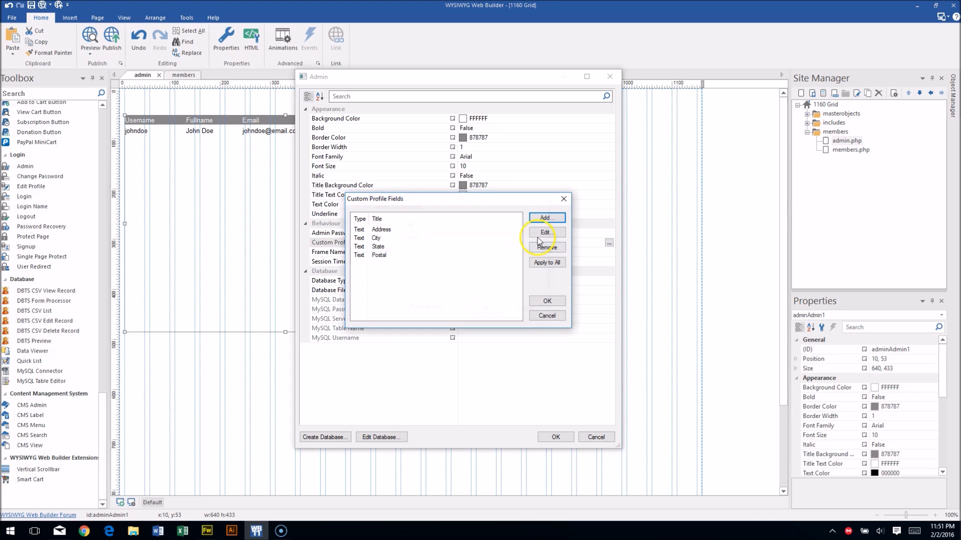
{"action": "left_click", "coordinate": [545, 219]}
{"action": "left_click", "coordinate": [458, 240]}
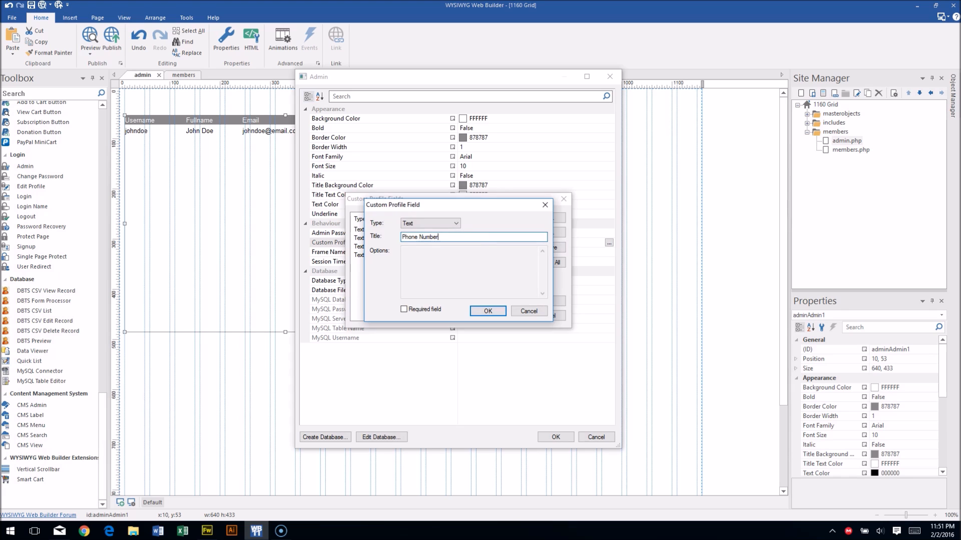
{"action": "left_click", "coordinate": [488, 310]}
Add an Account Type field of type Option with choices Administrator and Subscriber.
{"action": "left_click", "coordinate": [545, 220]}
{"action": "left_click", "coordinate": [443, 238]}
{"action": "left_click", "coordinate": [439, 223]}
{"action": "left_click", "coordinate": [440, 245]}
{"action": "left_click", "coordinate": [486, 259]}
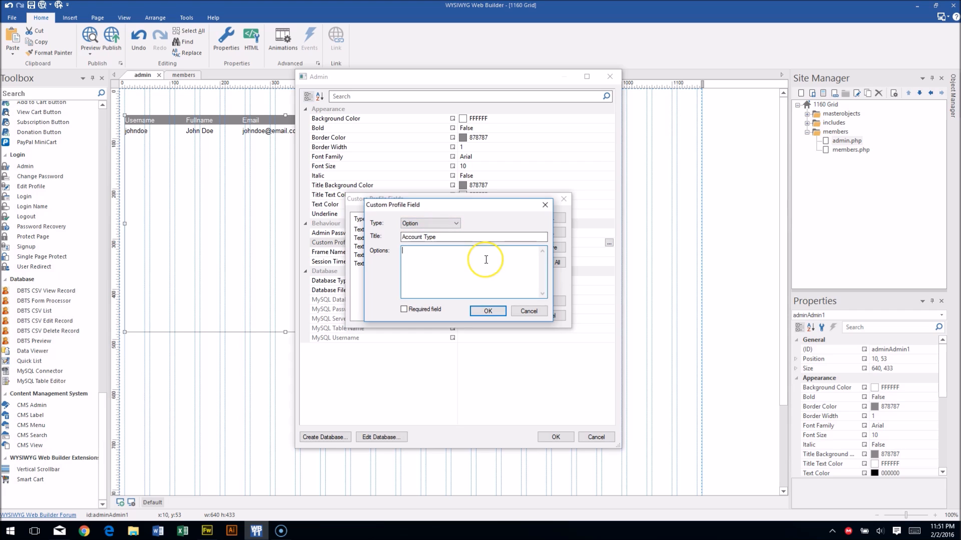
{"action": "left_click", "coordinate": [430, 223]}
{"action": "left_click", "coordinate": [430, 239]}
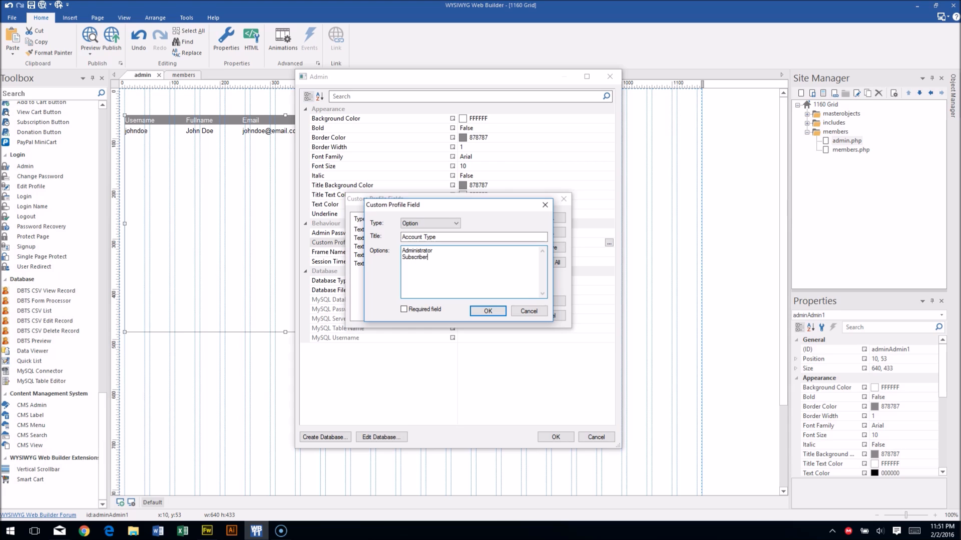
{"action": "left_click", "coordinate": [439, 250]}
{"action": "left_click", "coordinate": [488, 311]}
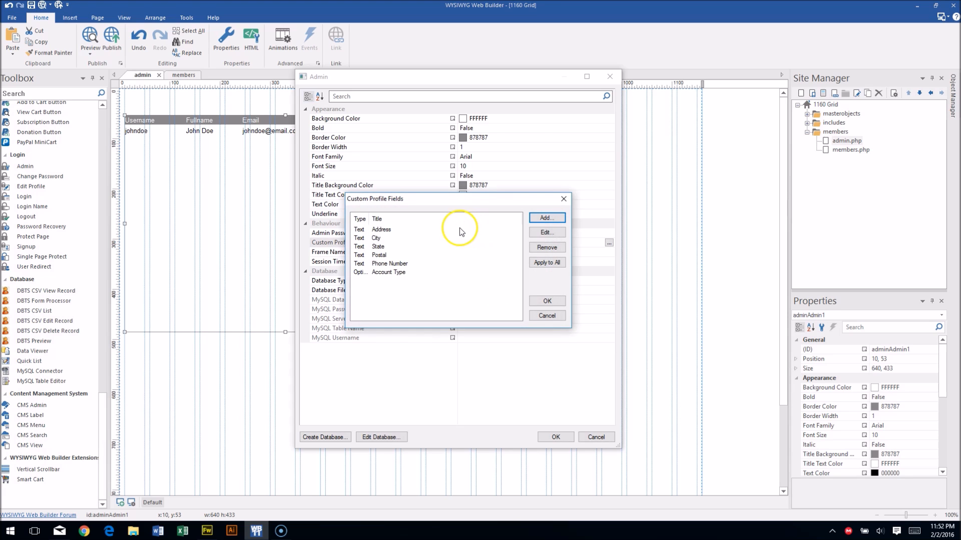
Add a Favorite Color field and confirm both the fields list and Admin settings.
{"action": "left_click", "coordinate": [547, 218]}
{"action": "left_click", "coordinate": [443, 236]}
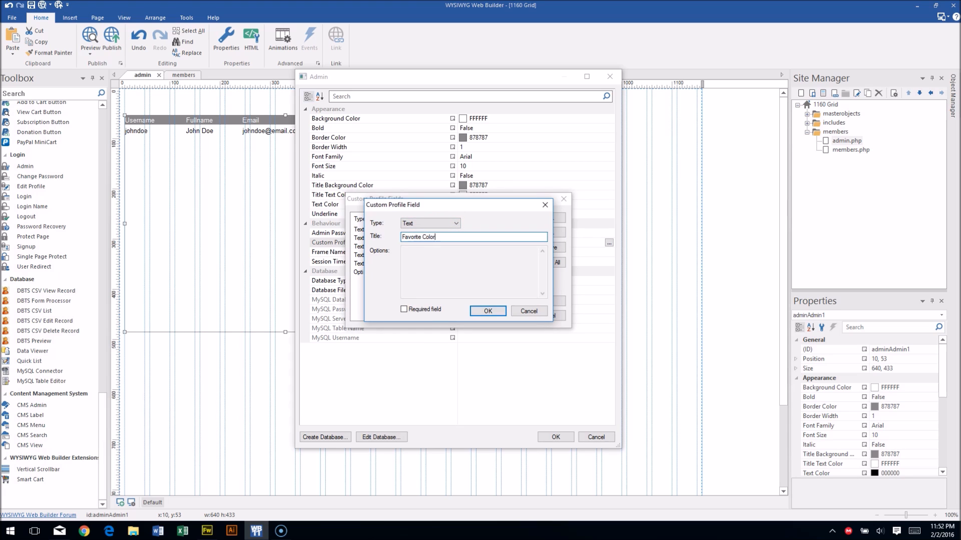
{"action": "left_click", "coordinate": [487, 311]}
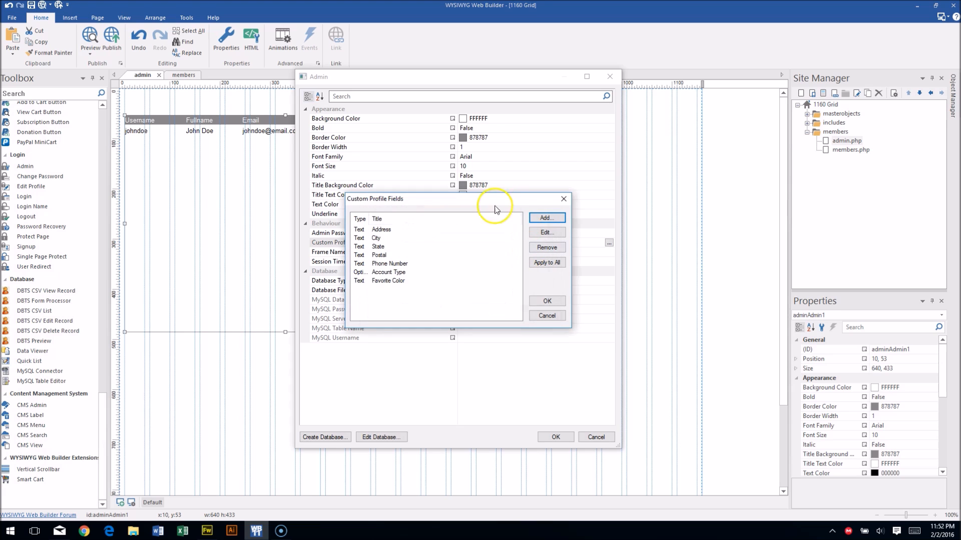
{"action": "left_click", "coordinate": [547, 300]}
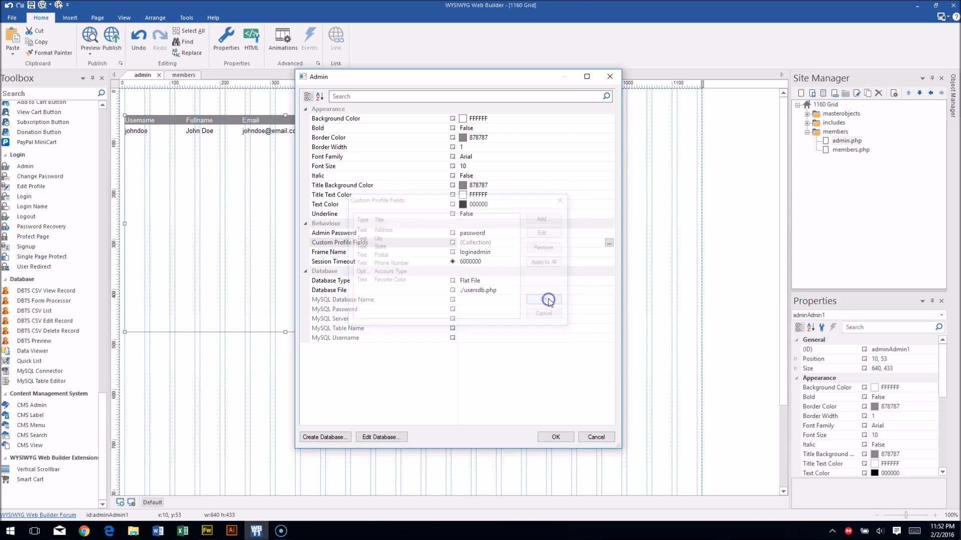
{"action": "left_click", "coordinate": [555, 437]}
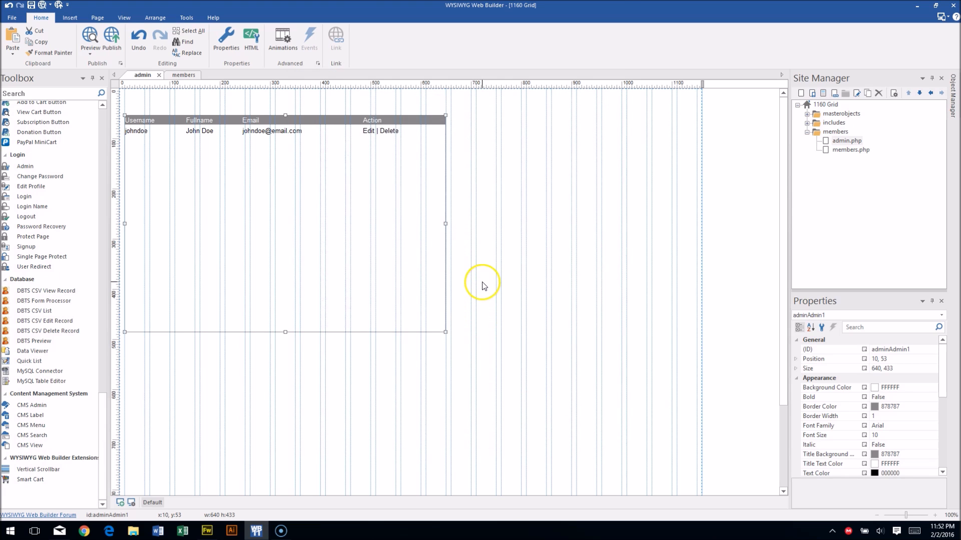
Publish the entire site to the WysiwygPages Testing Directory and view it in the browser.
{"action": "left_click", "coordinate": [498, 263]}
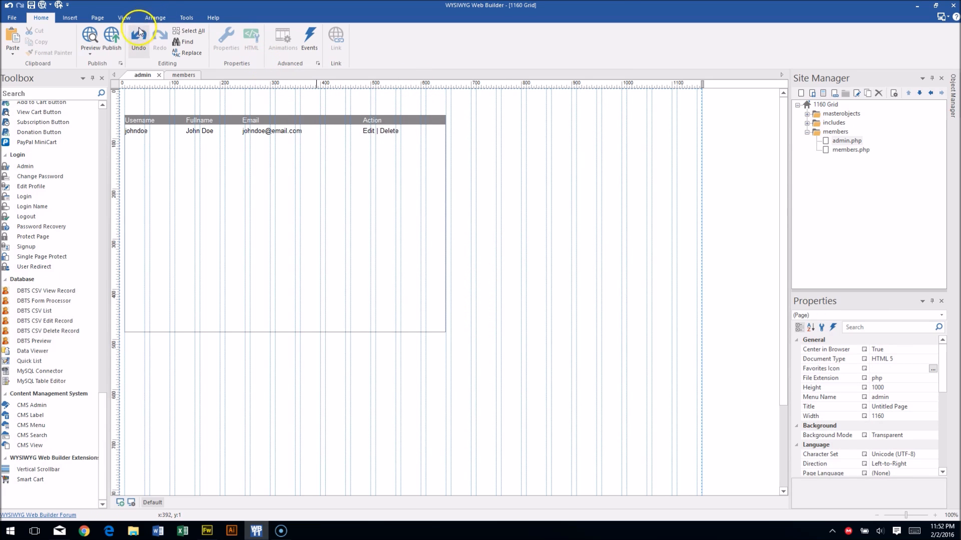
{"action": "left_click", "coordinate": [110, 37]}
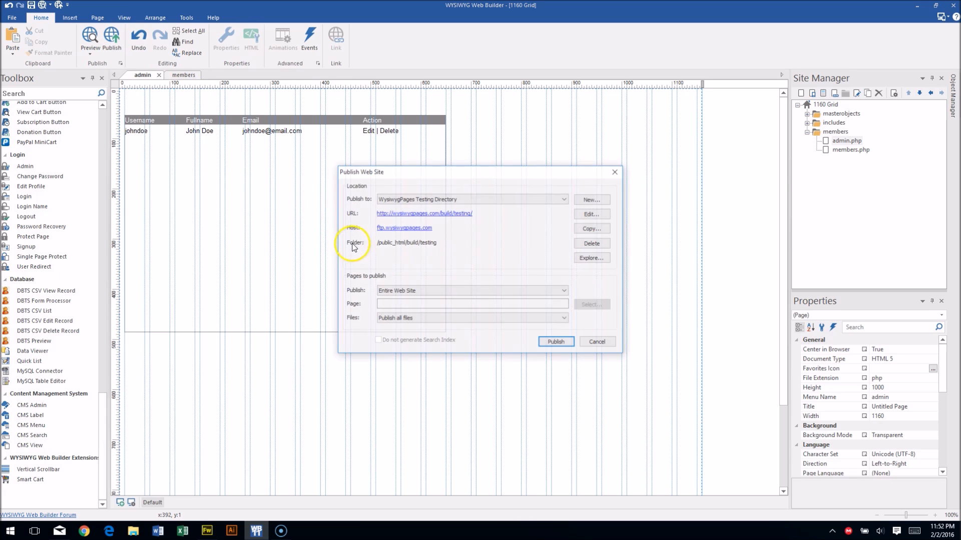
{"action": "left_click", "coordinate": [571, 343]}
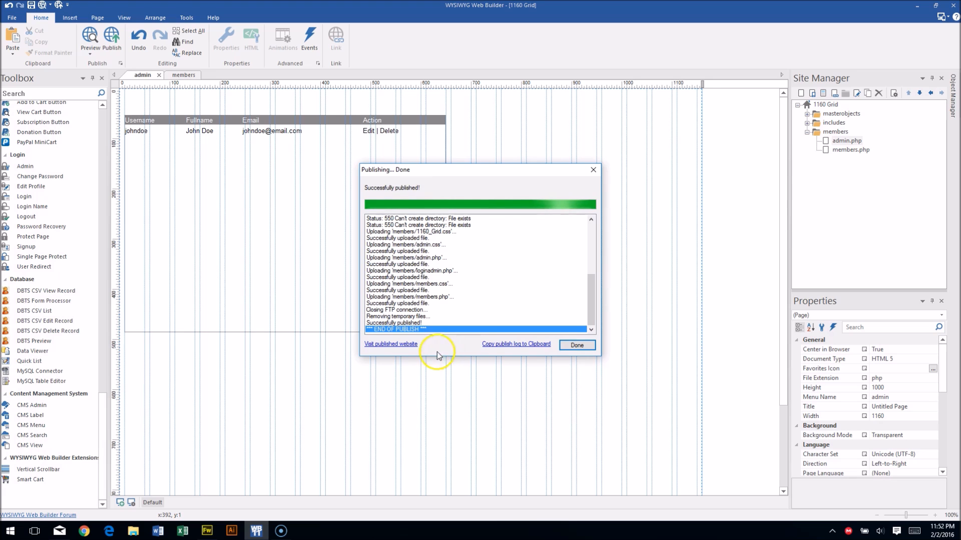
{"action": "left_click", "coordinate": [402, 344]}
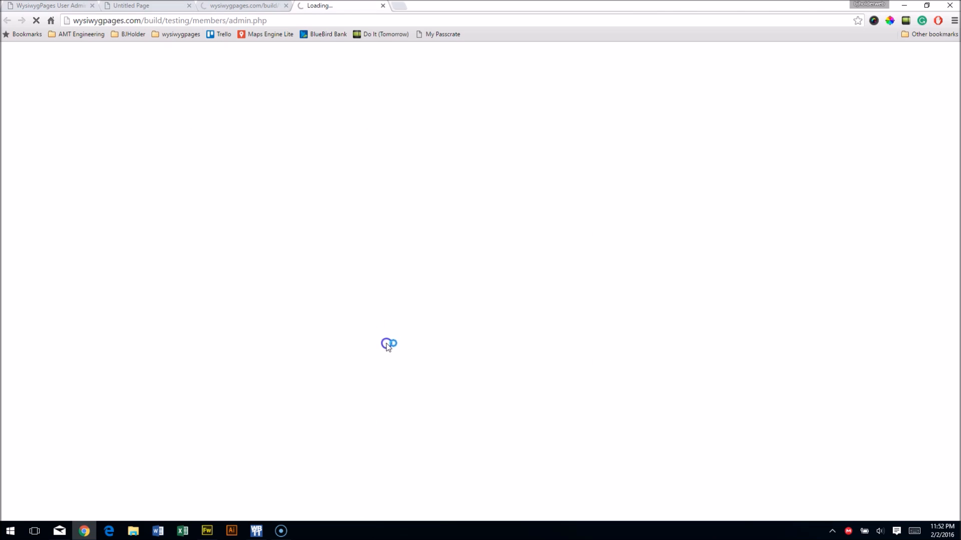
Close the extra browser tabs and log into the user admin page with the account password.
{"action": "left_click", "coordinate": [285, 5]}
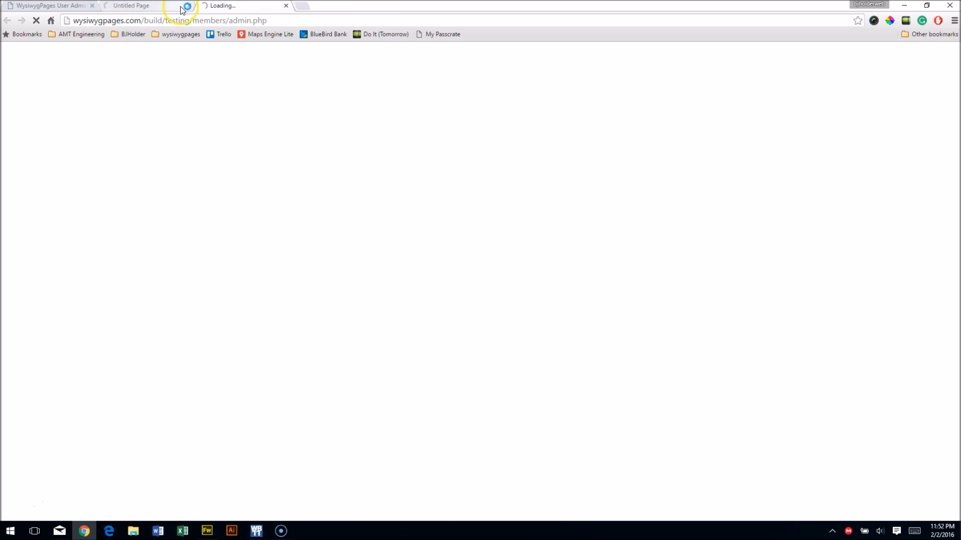
{"action": "left_click", "coordinate": [189, 6]}
{"action": "left_click", "coordinate": [93, 5]}
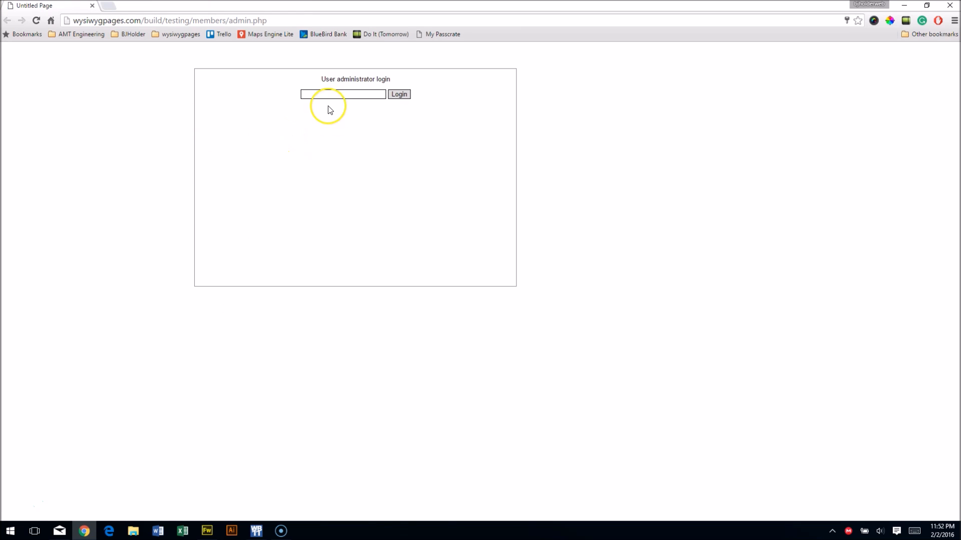
{"action": "left_click_drag", "start_coordinate": [342, 94], "coordinate": [173, 75]}
{"action": "type", "text": "••••••••"}
{"action": "left_click", "coordinate": [400, 95]}
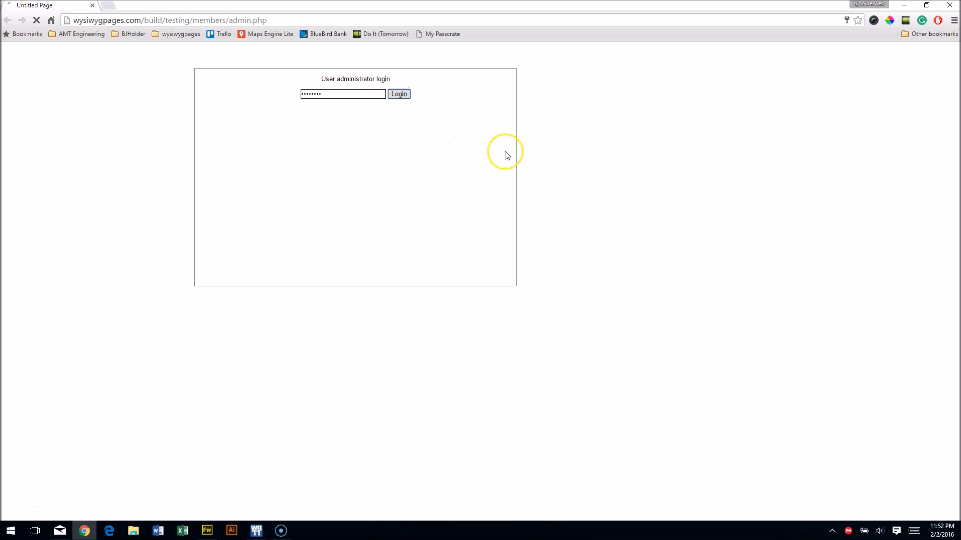
{"action": "left_click", "coordinate": [824, 89]}
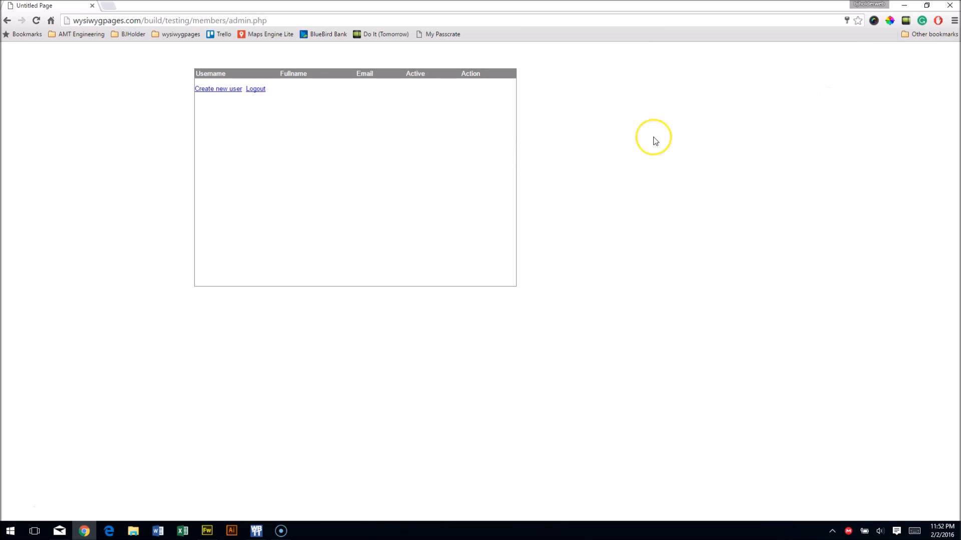
Create a new user with the full name, autofilled contact details and favorite color #00468c.
{"action": "left_click", "coordinate": [220, 89]}
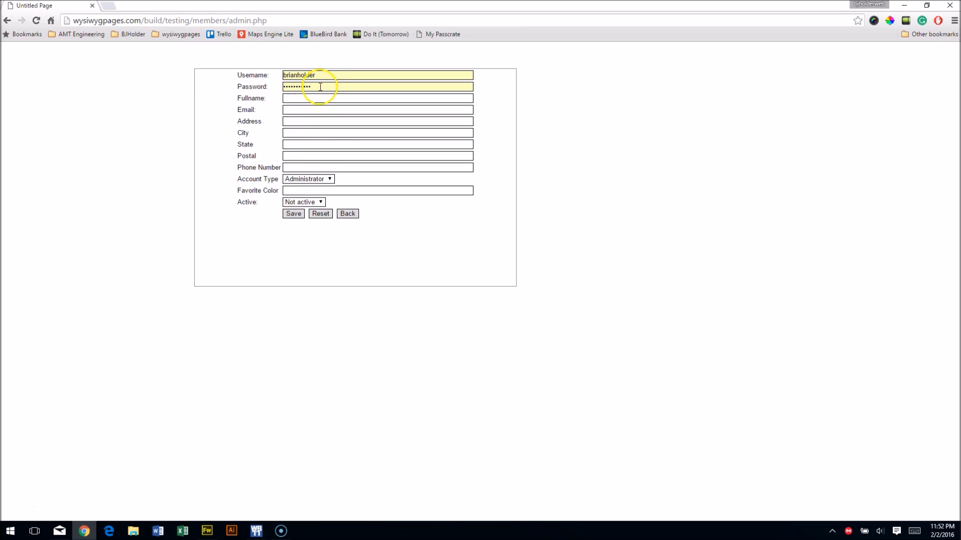
{"action": "left_click", "coordinate": [317, 73]}
{"action": "left_click", "coordinate": [239, 100]}
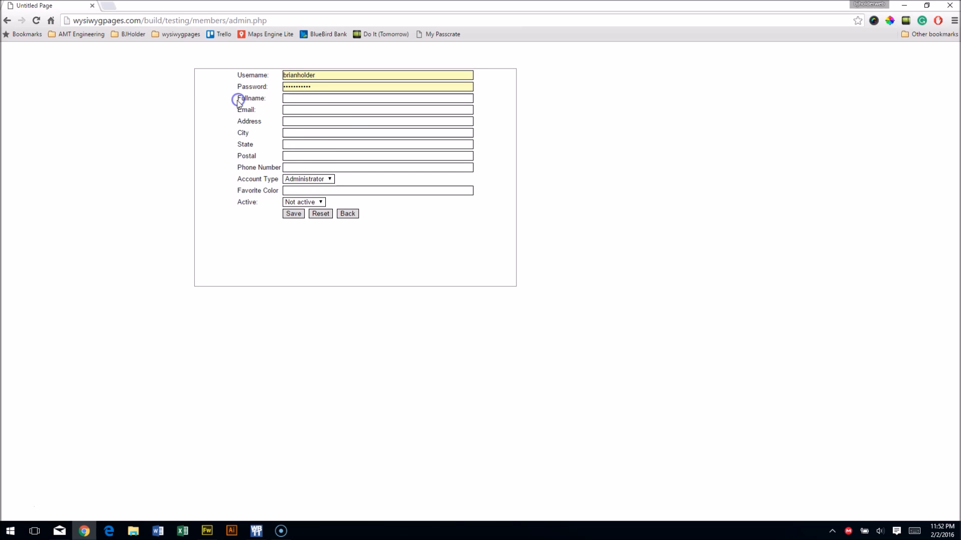
{"action": "left_click", "coordinate": [313, 98]}
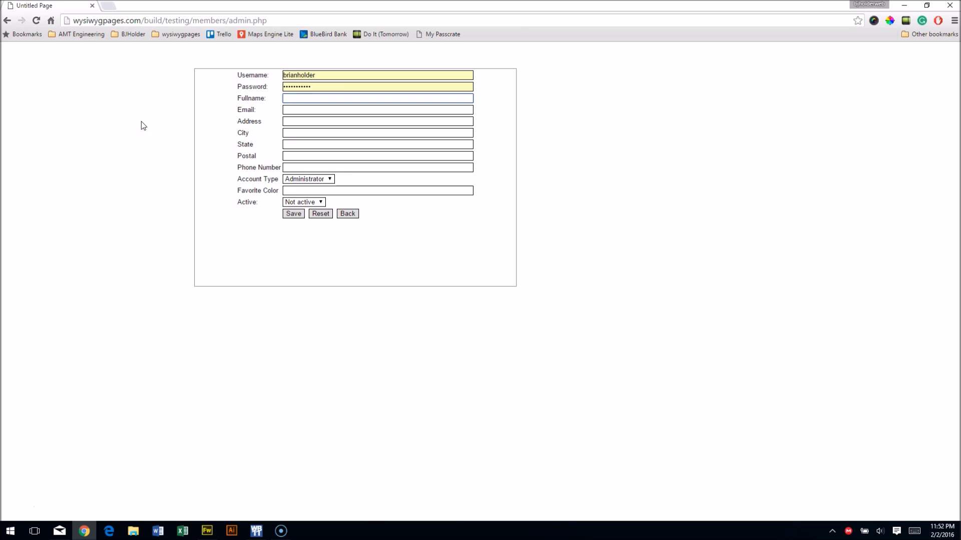
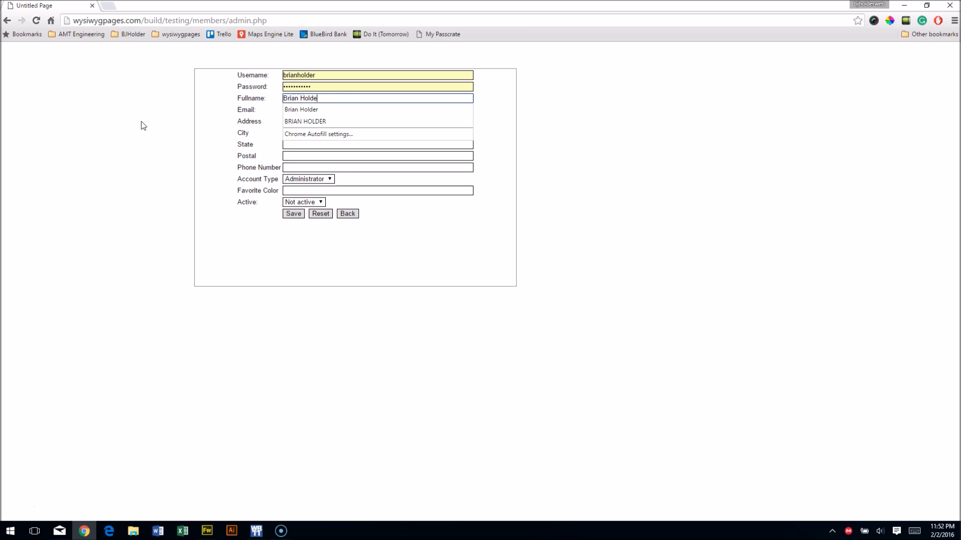
{"action": "key", "text": "Tab"}
{"action": "left_click", "coordinate": [287, 109]}
{"action": "left_click", "coordinate": [295, 121]}
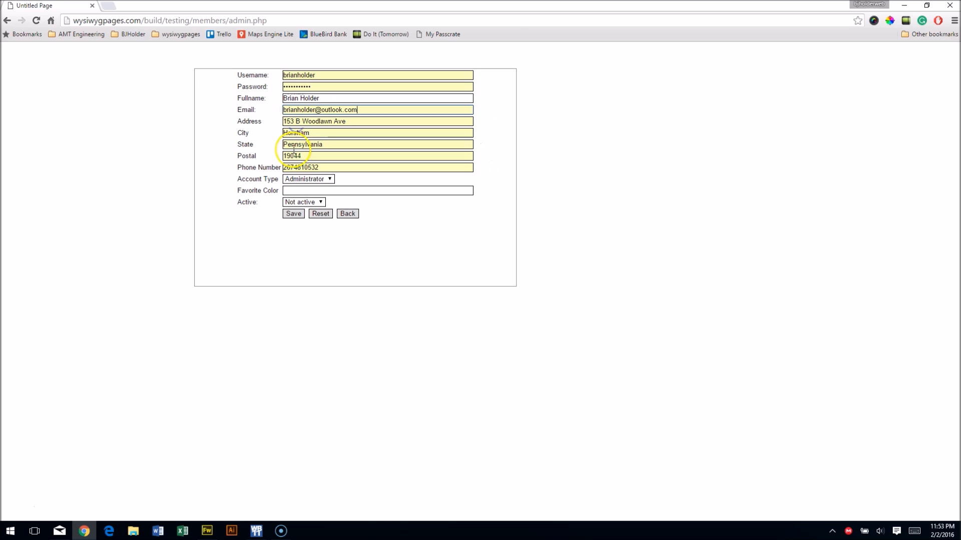
{"action": "left_click", "coordinate": [320, 190]}
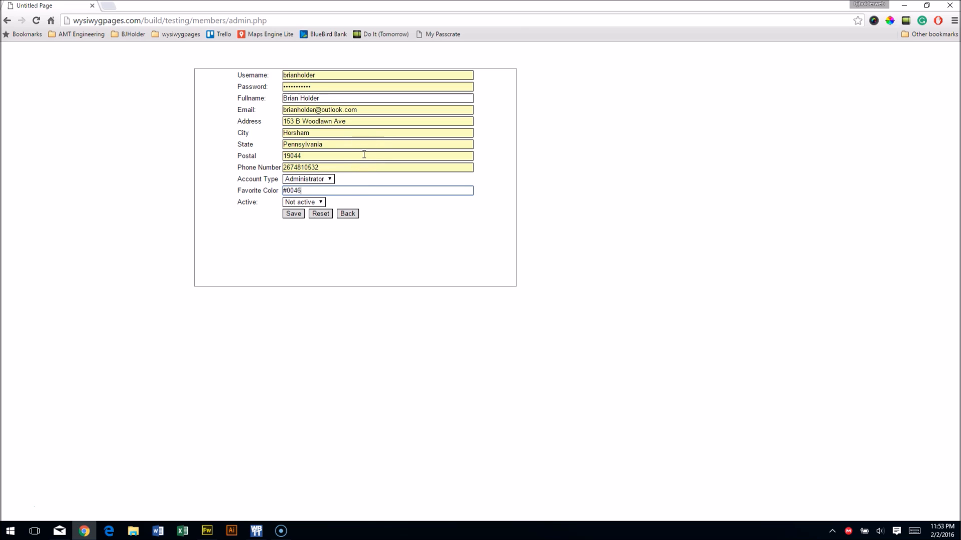
{"action": "left_click", "coordinate": [309, 193]}
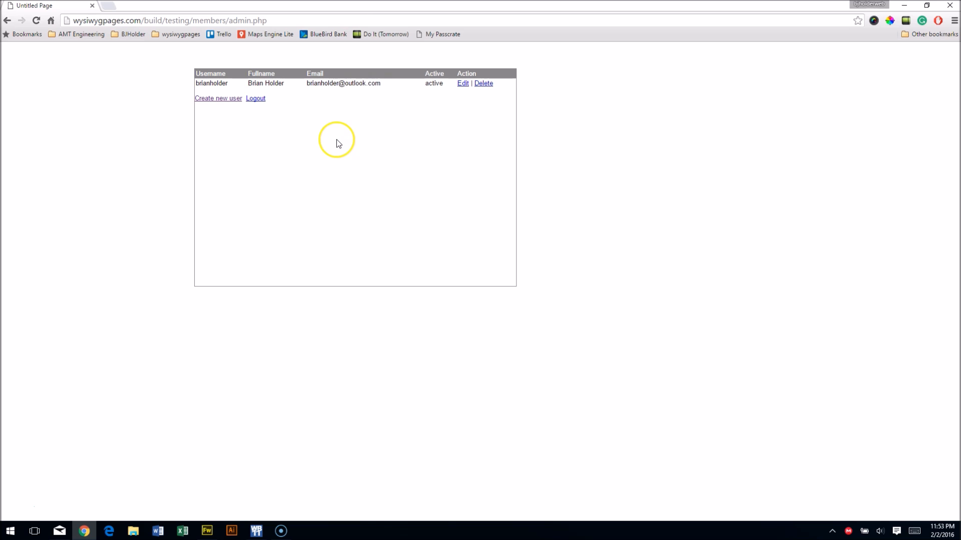
{"action": "left_click", "coordinate": [92, 6]}
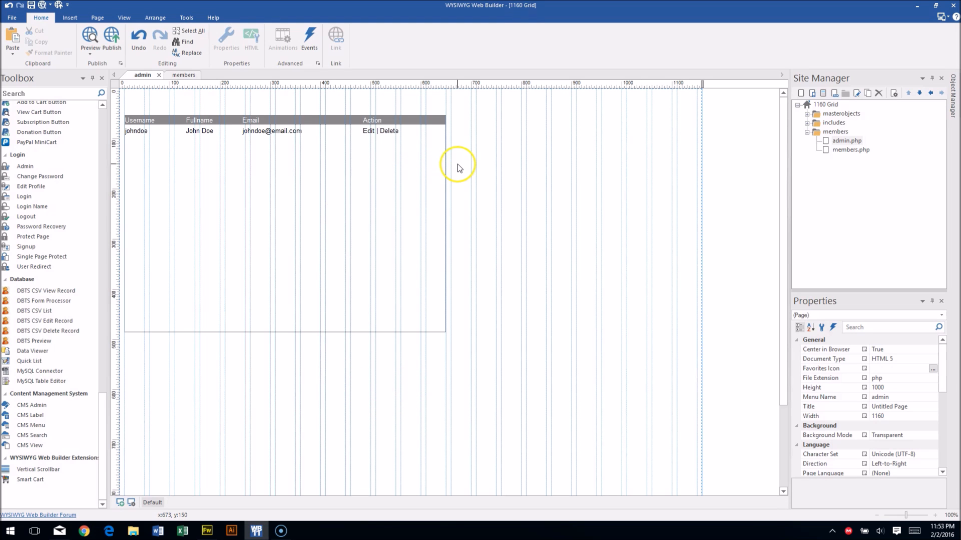
Clone the members page and rename the copy to login.
{"action": "double_click", "coordinate": [850, 150]}
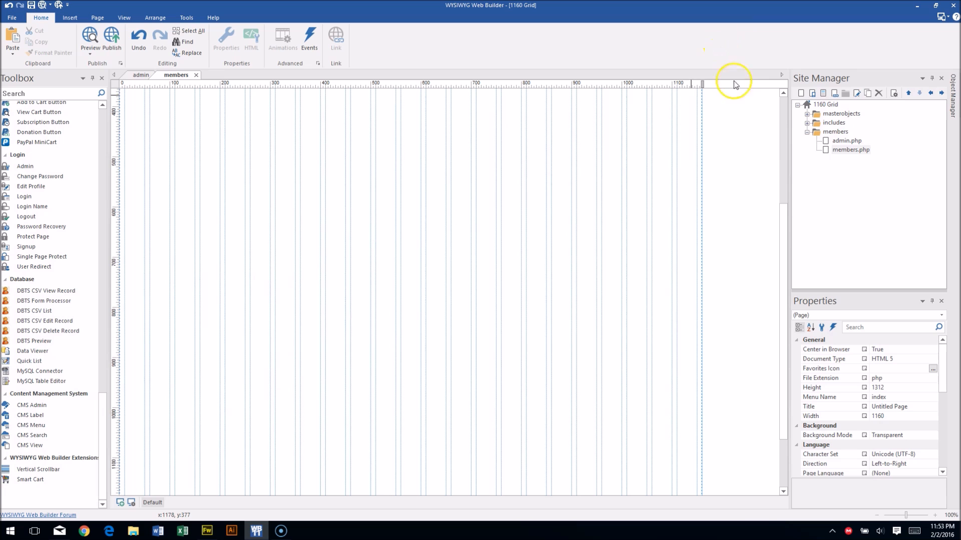
{"action": "left_click", "coordinate": [869, 93]}
{"action": "right_click", "coordinate": [846, 156]}
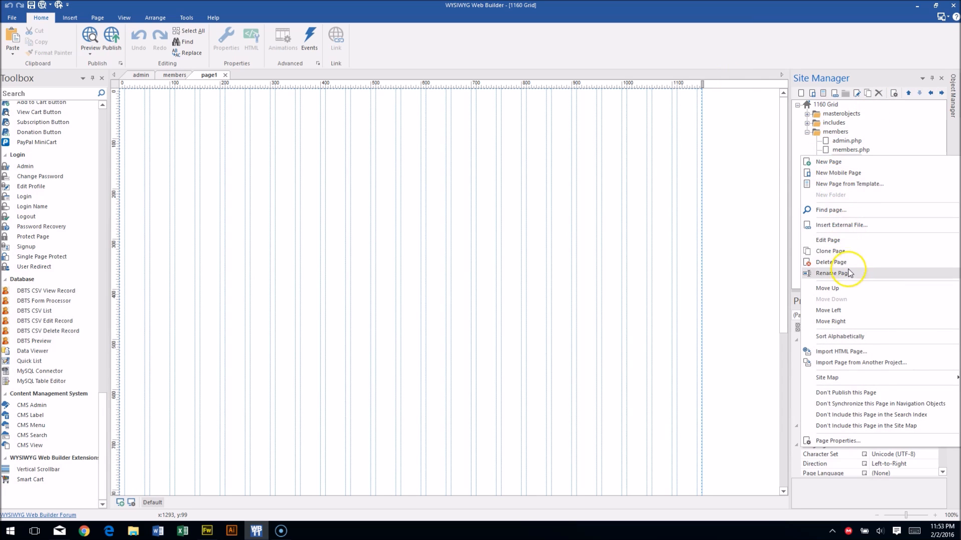
{"action": "left_click", "coordinate": [849, 273]}
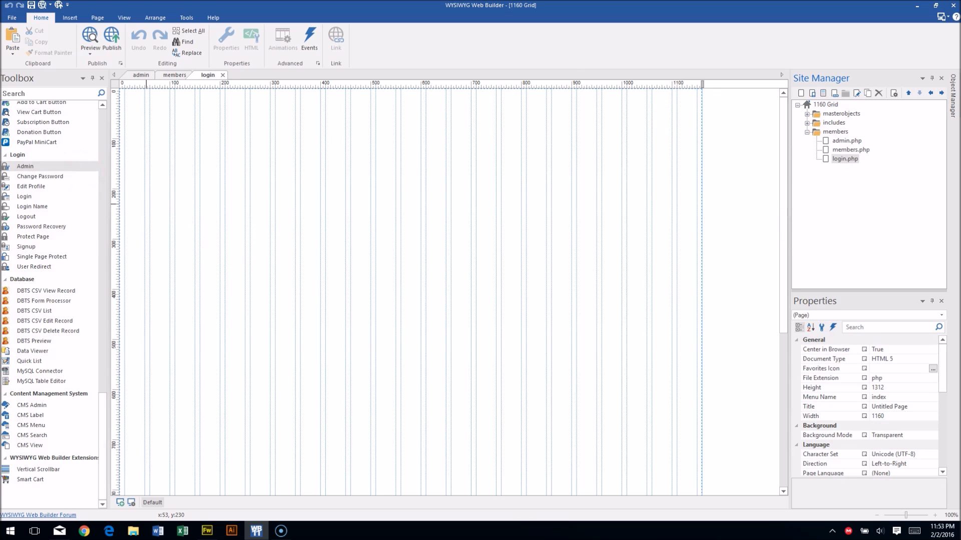
Add a login form to the login page, widened to 290 pixels and made taller.
{"action": "left_click_drag", "start_coordinate": [30, 196], "coordinate": [198, 121]}
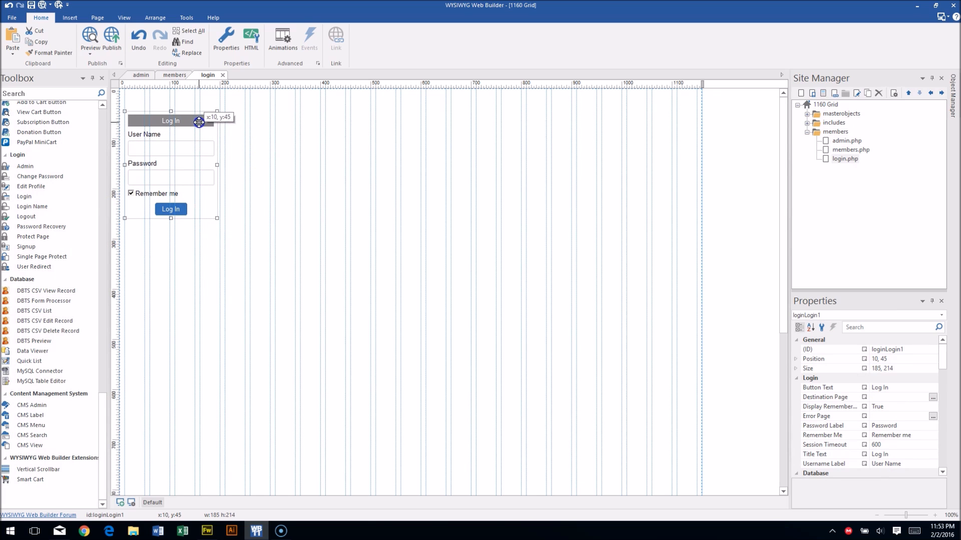
{"action": "left_click_drag", "start_coordinate": [216, 164], "coordinate": [270, 168]}
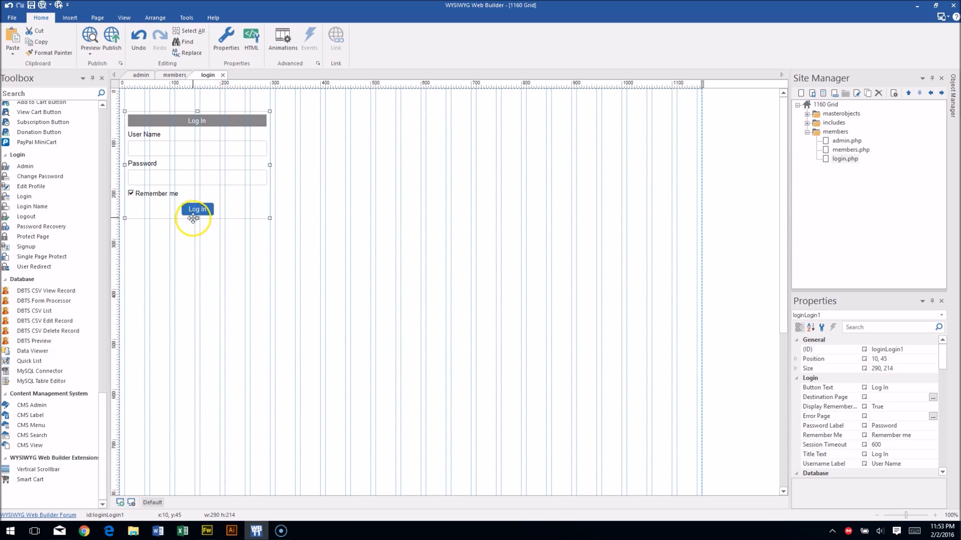
{"action": "left_click_drag", "start_coordinate": [198, 219], "coordinate": [198, 228]}
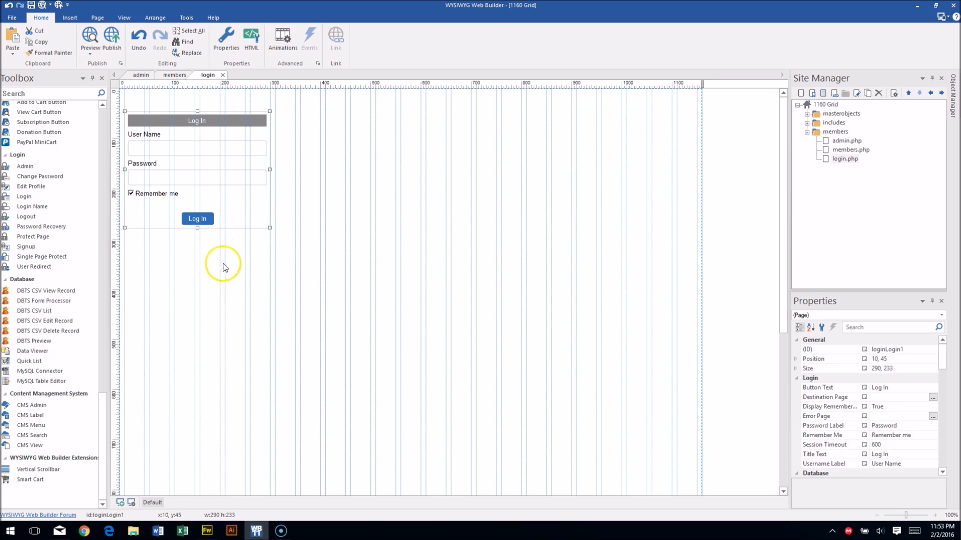
{"action": "left_click", "coordinate": [220, 264]}
Set the login form's Destination Page to members.php.
{"action": "left_click", "coordinate": [233, 163]}
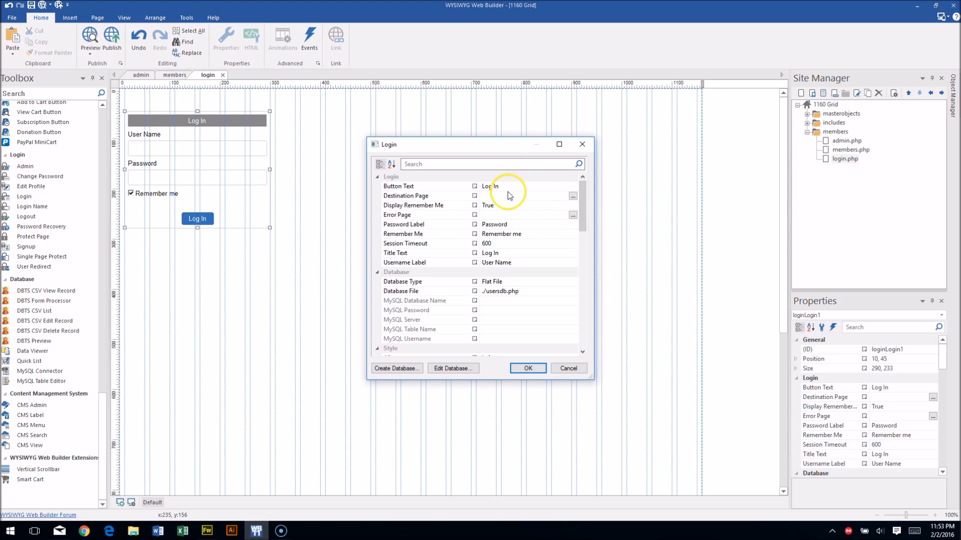
{"action": "left_click", "coordinate": [572, 196]}
{"action": "double_click", "coordinate": [425, 214]}
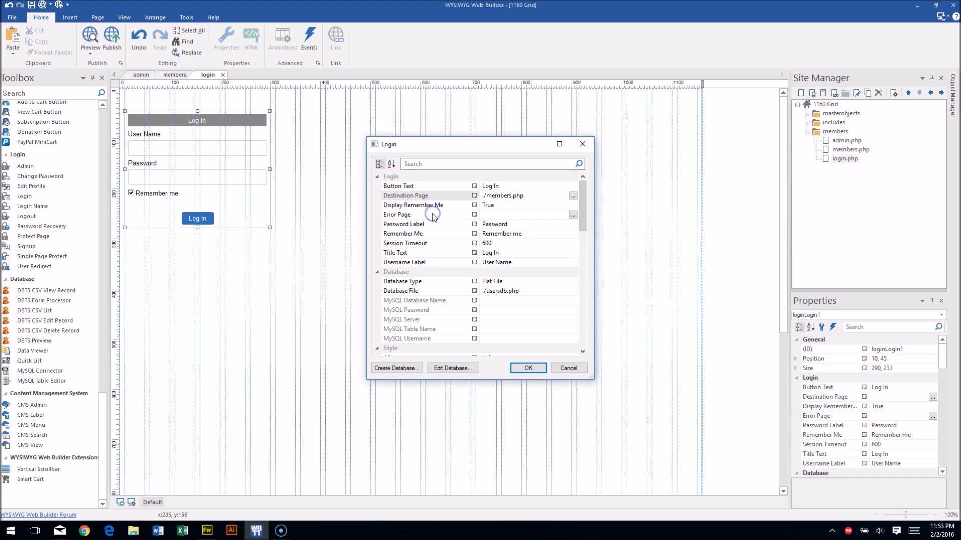
{"action": "left_click", "coordinate": [521, 369]}
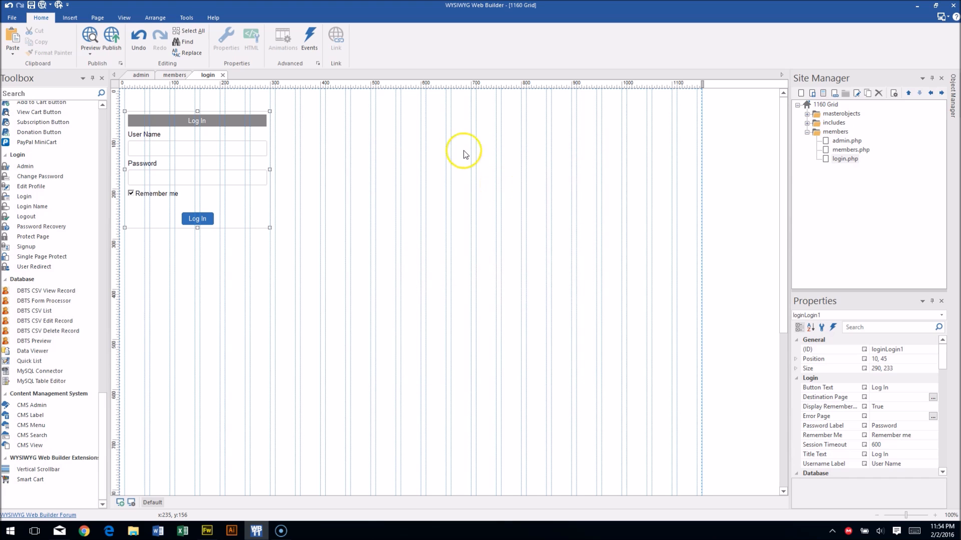
{"action": "left_click", "coordinate": [436, 155]}
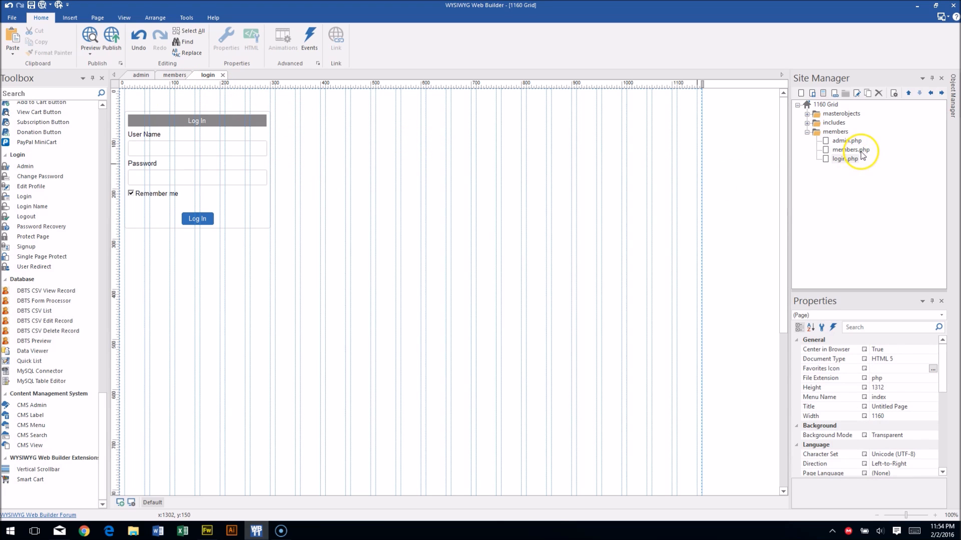
Review the login form settings again and close them unchanged.
{"action": "double_click", "coordinate": [265, 213]}
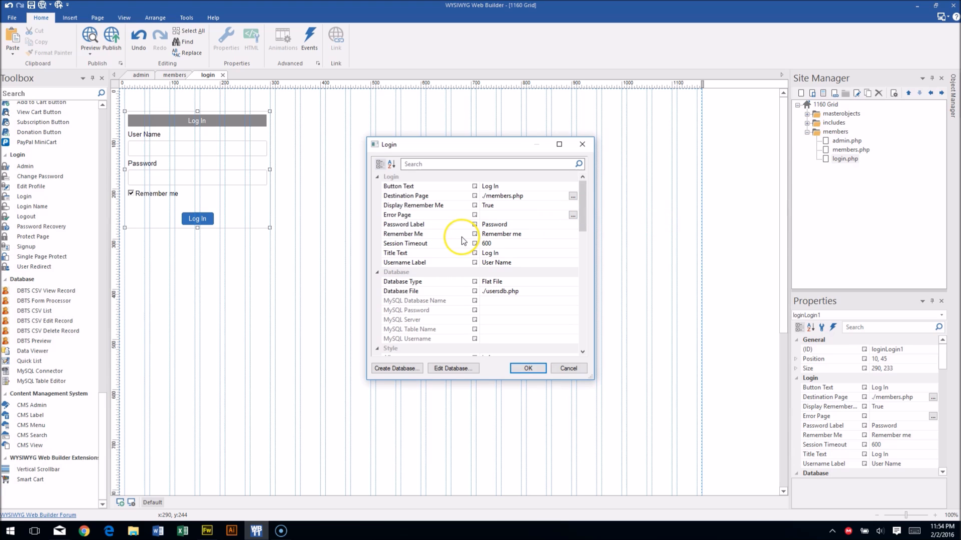
{"action": "left_click_drag", "start_coordinate": [585, 194], "coordinate": [581, 242]}
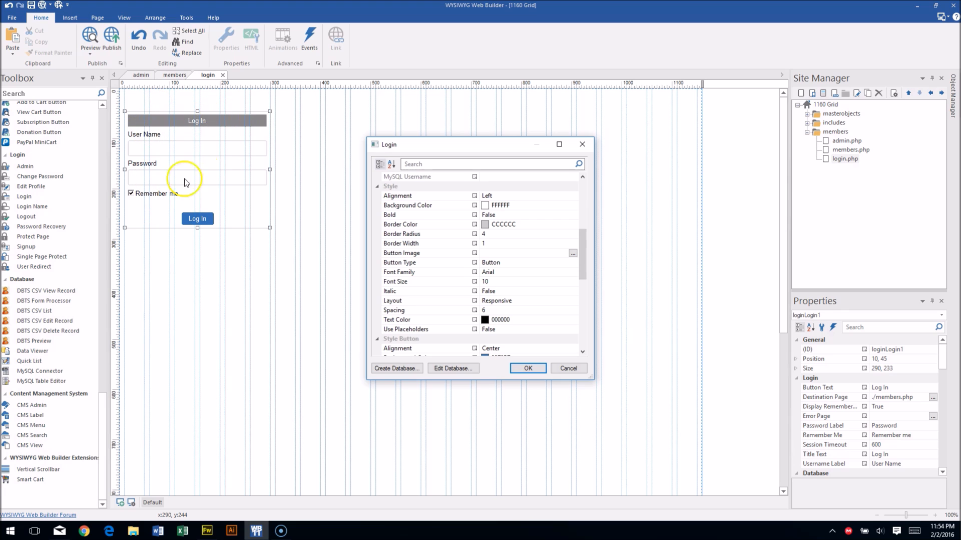
{"action": "left_click", "coordinate": [529, 368]}
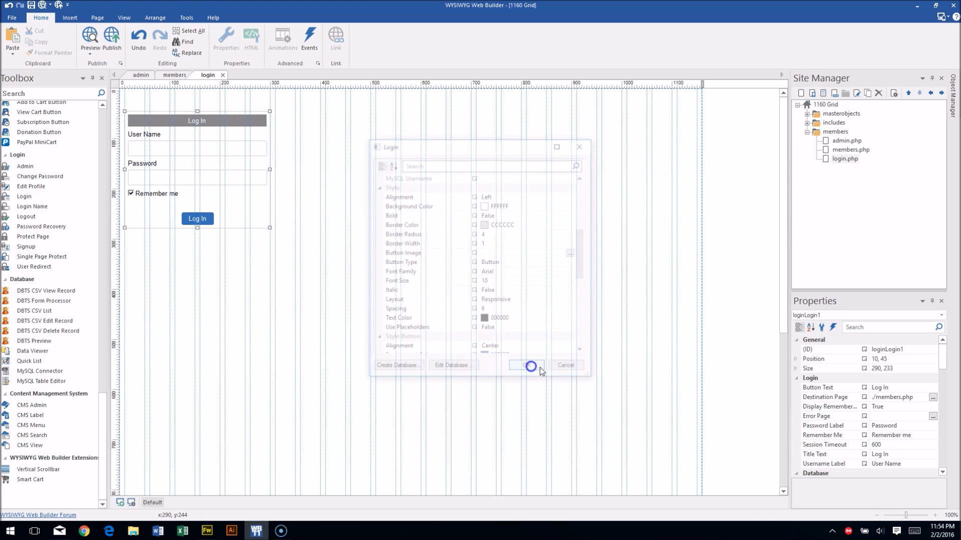
{"action": "left_click", "coordinate": [399, 128]}
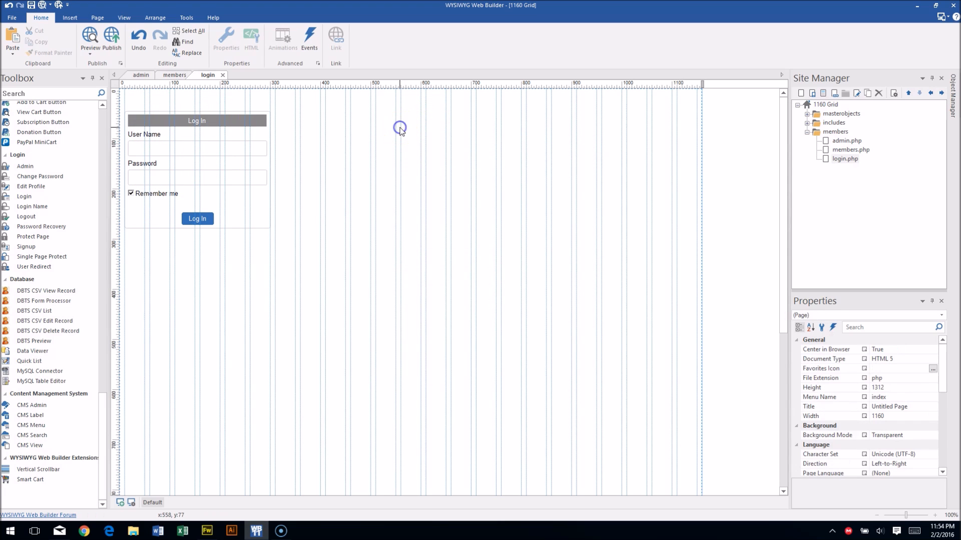
Add an Edit Profile form to the members page near the top left.
{"action": "left_click", "coordinate": [173, 76]}
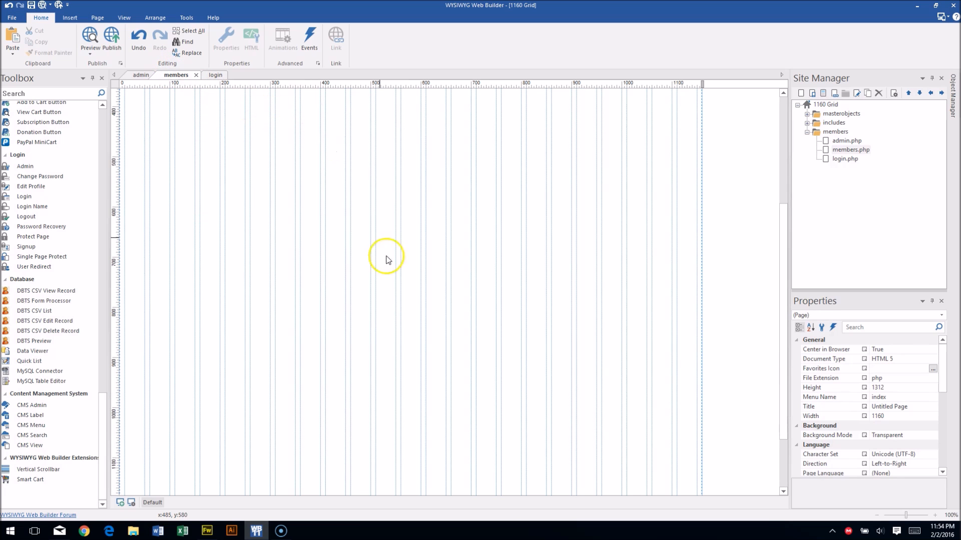
{"action": "left_click_drag", "start_coordinate": [104, 404], "coordinate": [105, 399]}
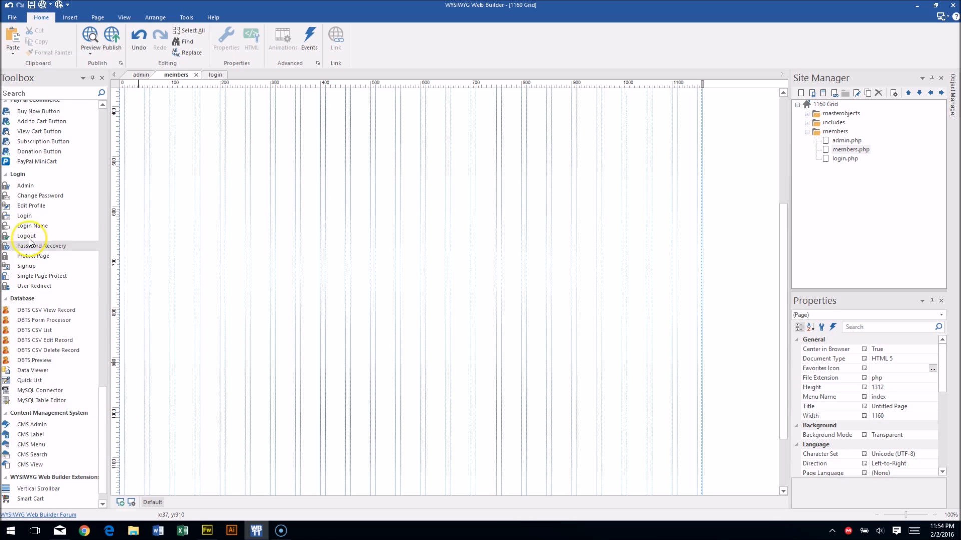
{"action": "left_click_drag", "start_coordinate": [75, 205], "coordinate": [214, 181]}
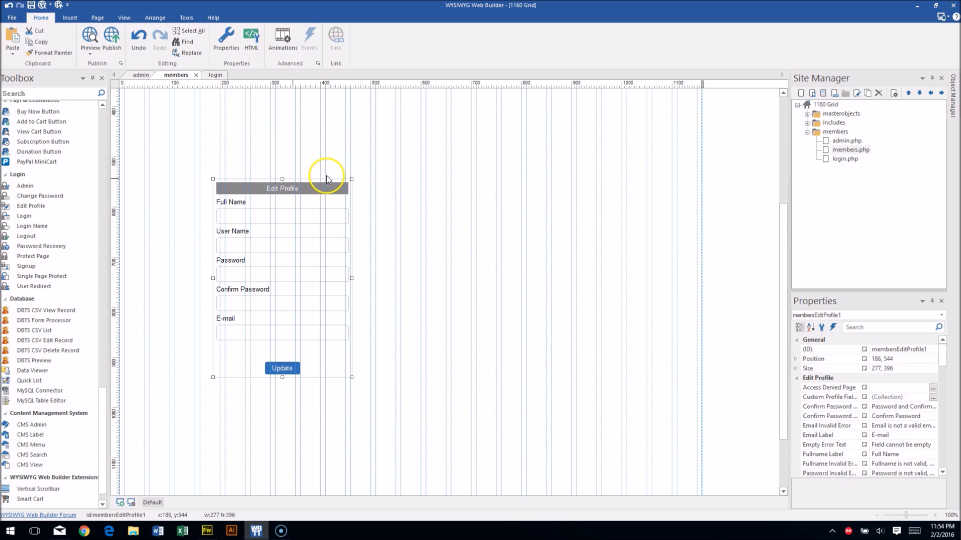
{"action": "left_click_drag", "start_coordinate": [342, 183], "coordinate": [234, 113]}
{"action": "left_click_drag", "start_coordinate": [230, 147], "coordinate": [230, 108]}
{"action": "double_click", "coordinate": [228, 124]}
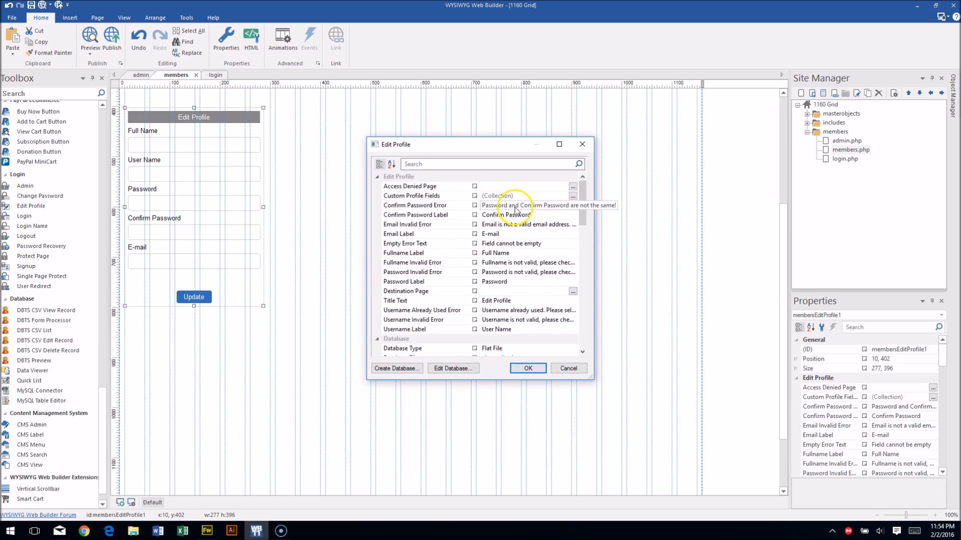
Set Access Denied Page to ./members/login.php and Destination Page to ./members/members.php.
{"action": "left_click", "coordinate": [572, 187]}
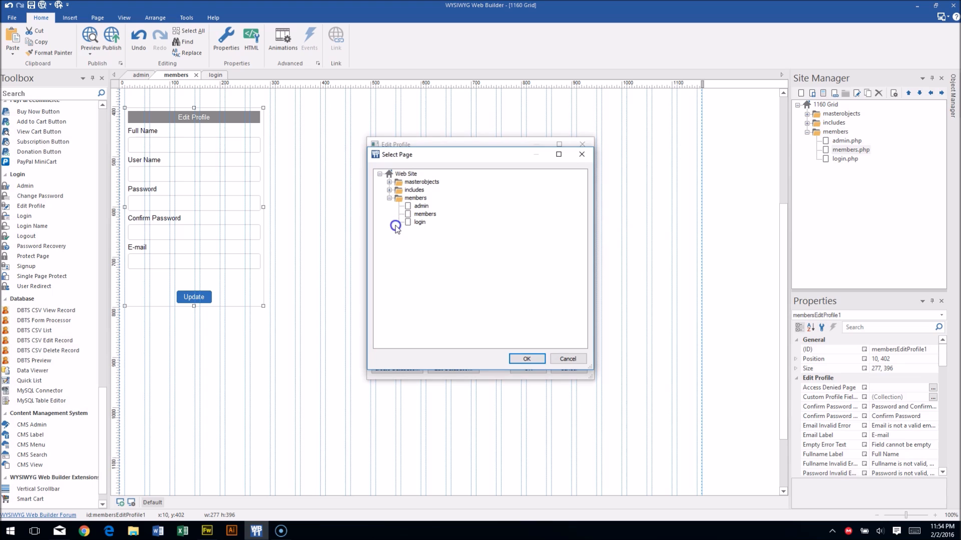
{"action": "left_click", "coordinate": [389, 190]}
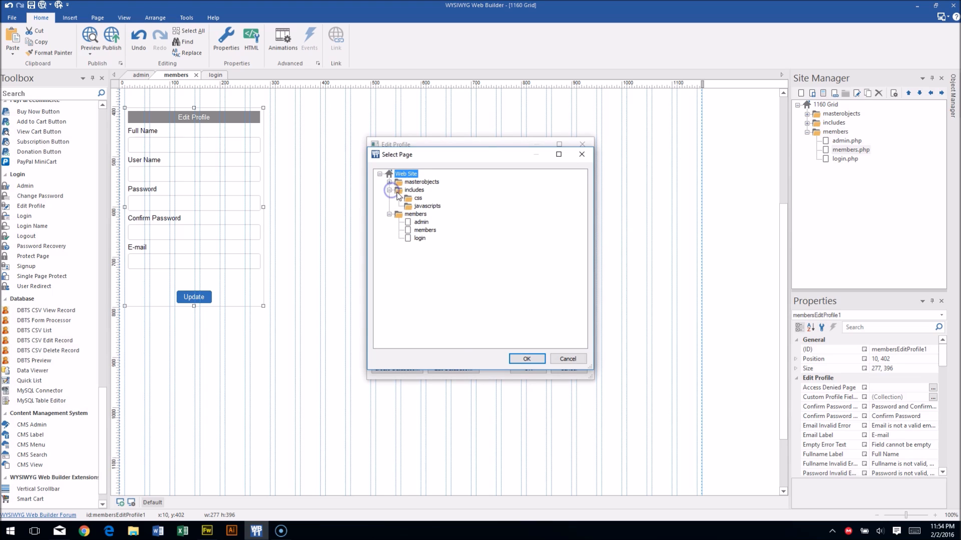
{"action": "left_click", "coordinate": [389, 190]}
{"action": "double_click", "coordinate": [420, 221]}
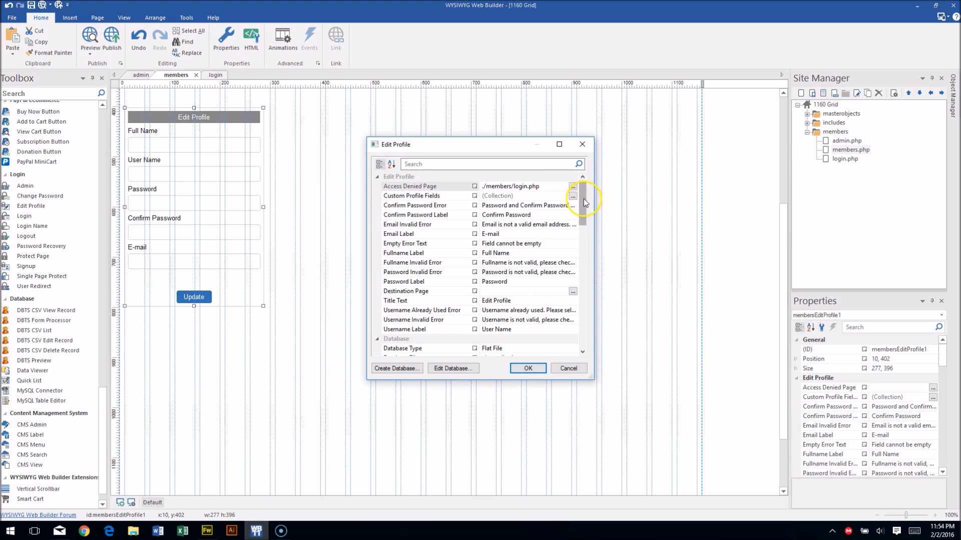
{"action": "left_click_drag", "start_coordinate": [582, 204], "coordinate": [582, 214]}
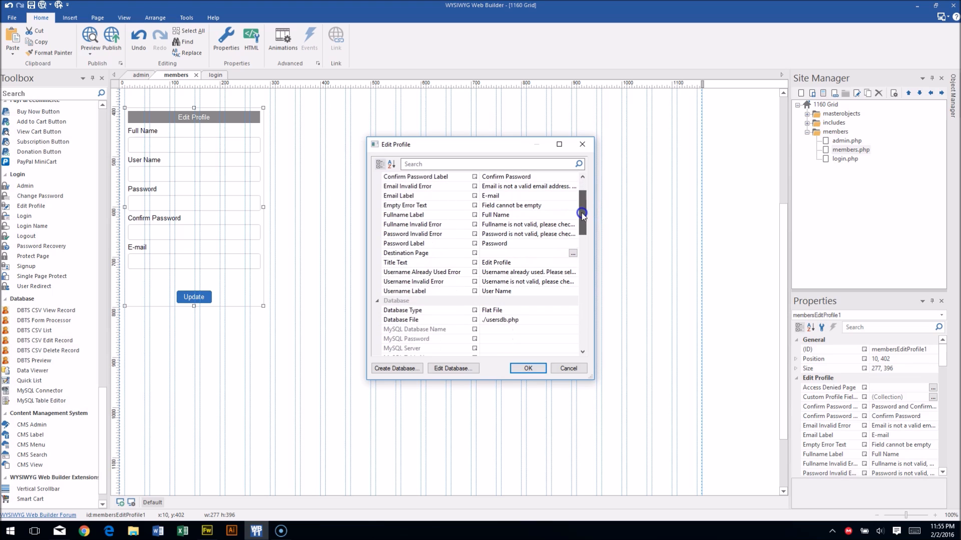
{"action": "left_click", "coordinate": [573, 253]}
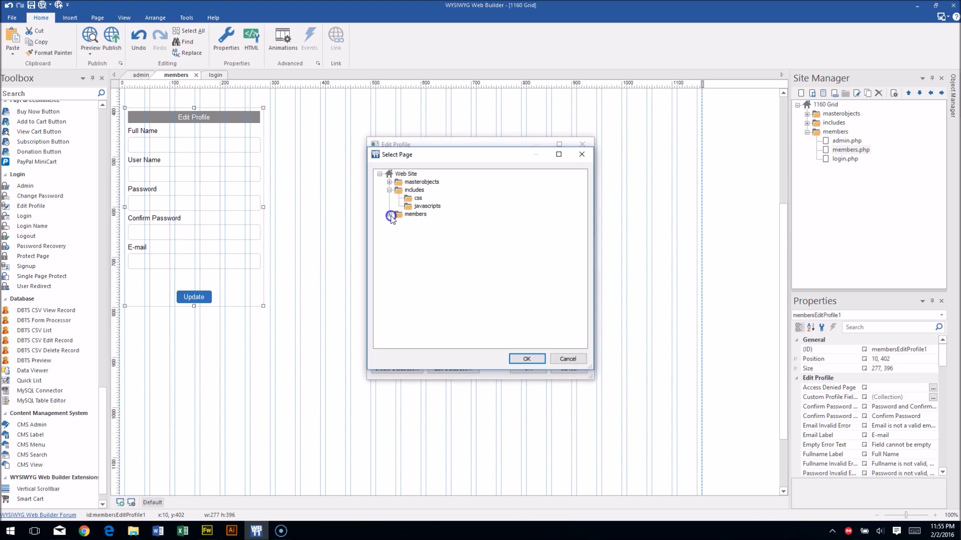
{"action": "left_click", "coordinate": [390, 215]}
{"action": "double_click", "coordinate": [424, 231]}
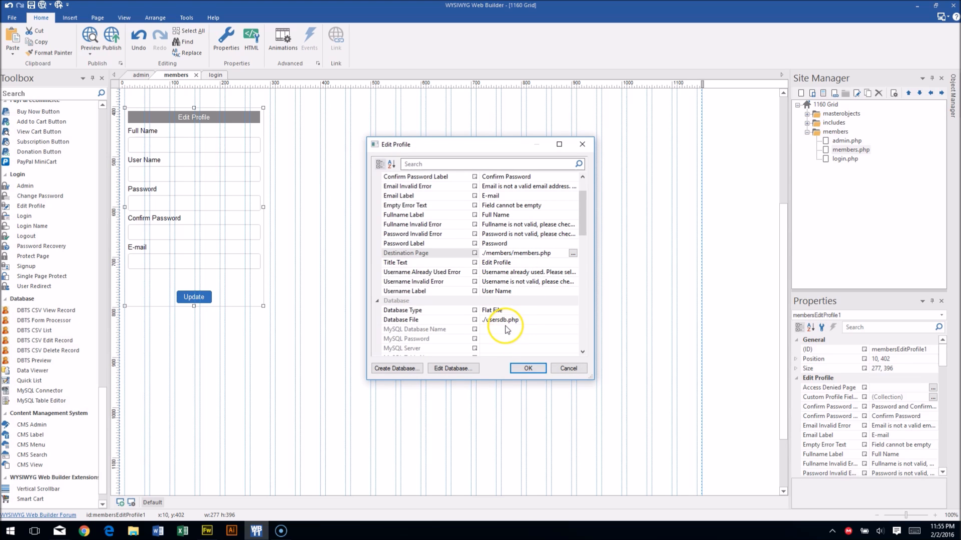
{"action": "mouse_move", "coordinate": [584, 209]}
{"action": "left_mouse_down"}
{"action": "mouse_move", "coordinate": [582, 241]}
{"action": "mouse_move", "coordinate": [589, 191]}
{"action": "left_mouse_up"}
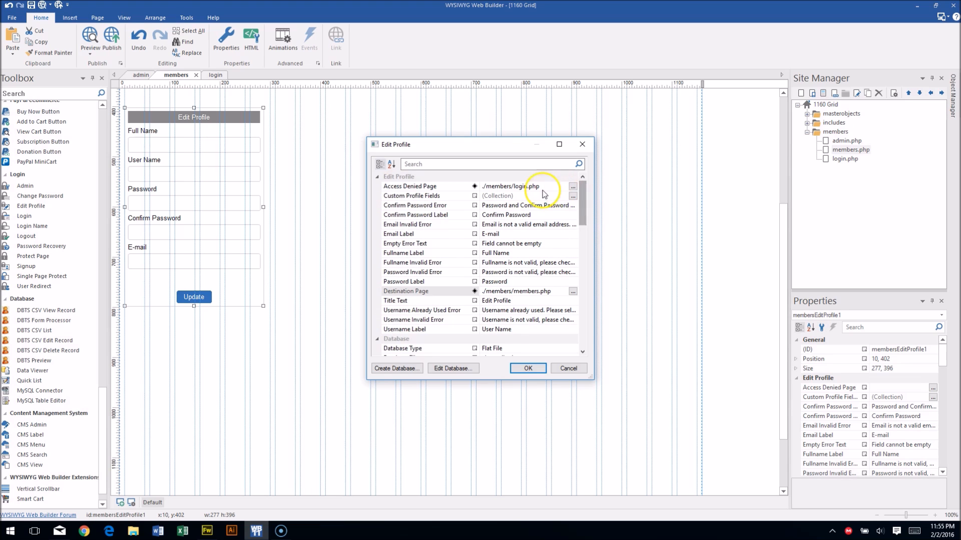
{"action": "left_click", "coordinate": [573, 196]}
Add an Address custom profile field to the Edit Profile form.
{"action": "left_click", "coordinate": [577, 219]}
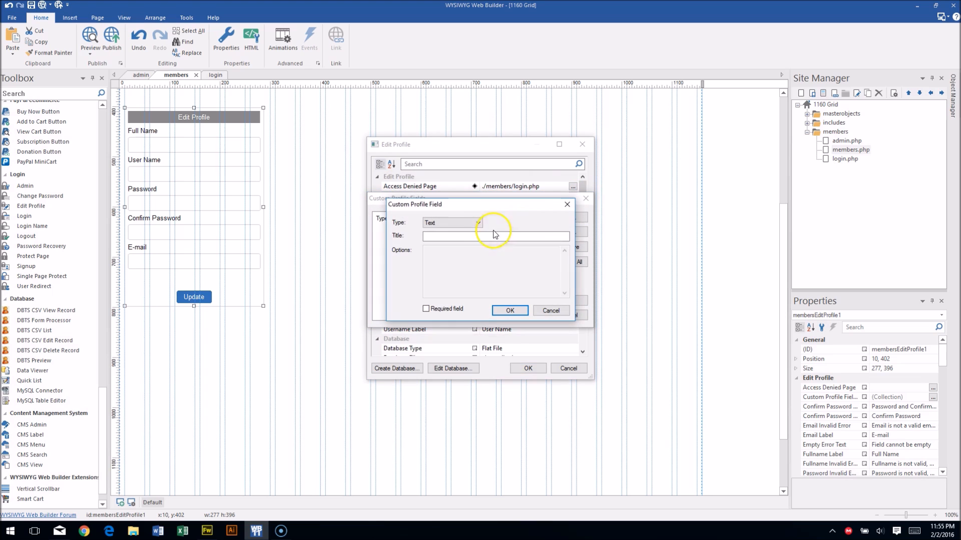
{"action": "left_click", "coordinate": [452, 238]}
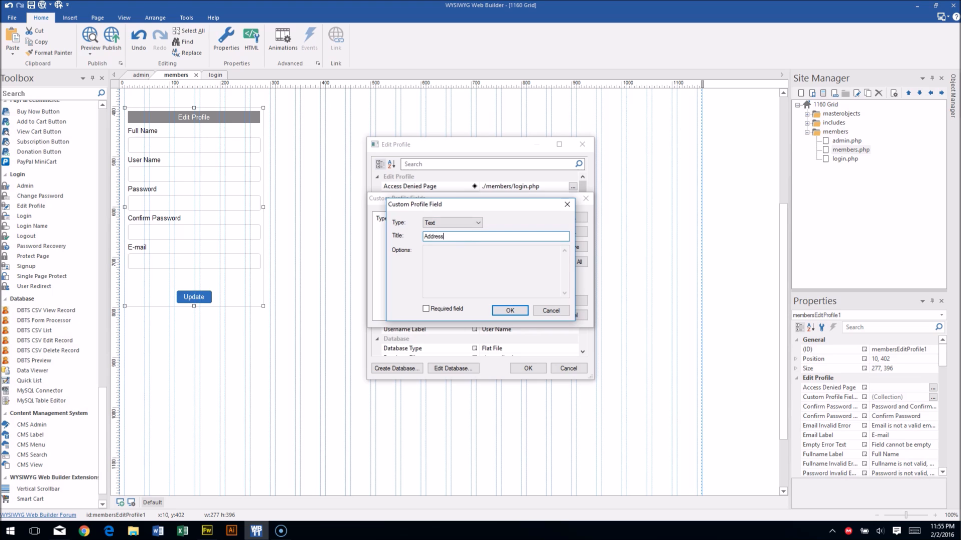
{"action": "left_click", "coordinate": [510, 310]}
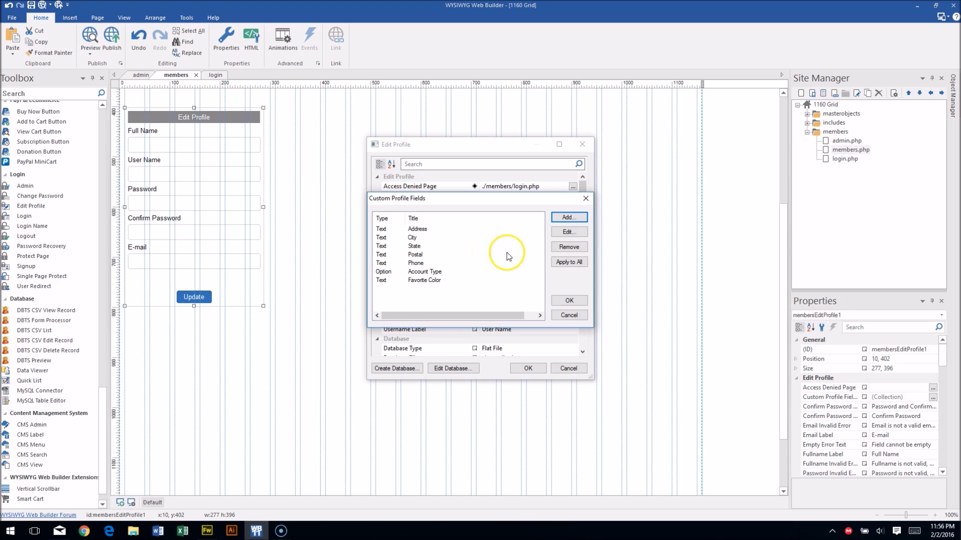
Accept the custom profile fields list and apply the Edit Profile form settings.
{"action": "left_click", "coordinate": [568, 218]}
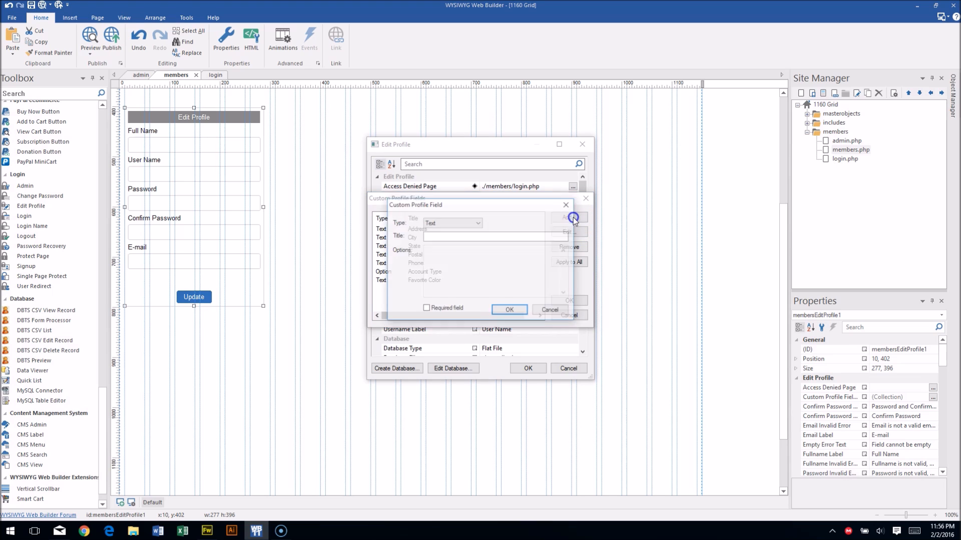
{"action": "left_click", "coordinate": [569, 208]}
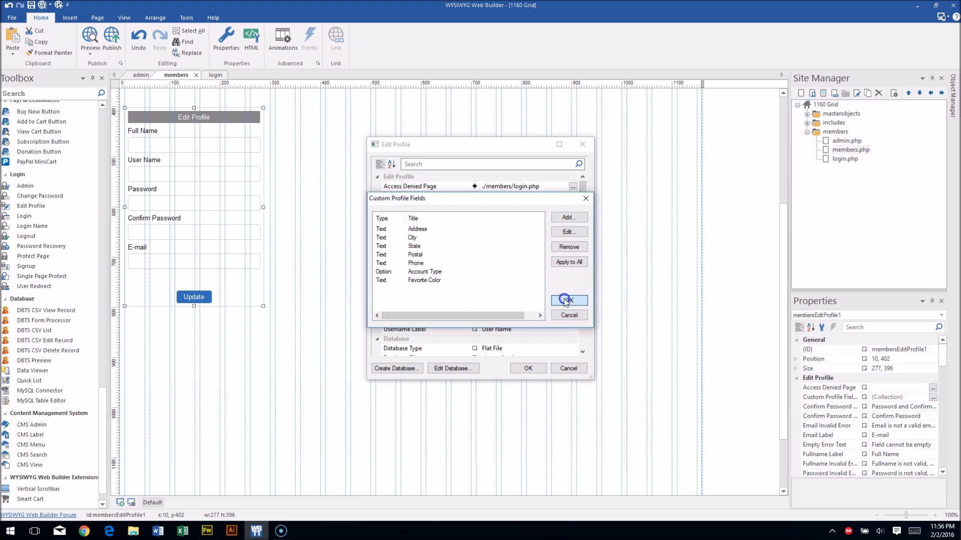
{"action": "left_click", "coordinate": [566, 301]}
{"action": "left_click_drag", "start_coordinate": [583, 195], "coordinate": [575, 242]}
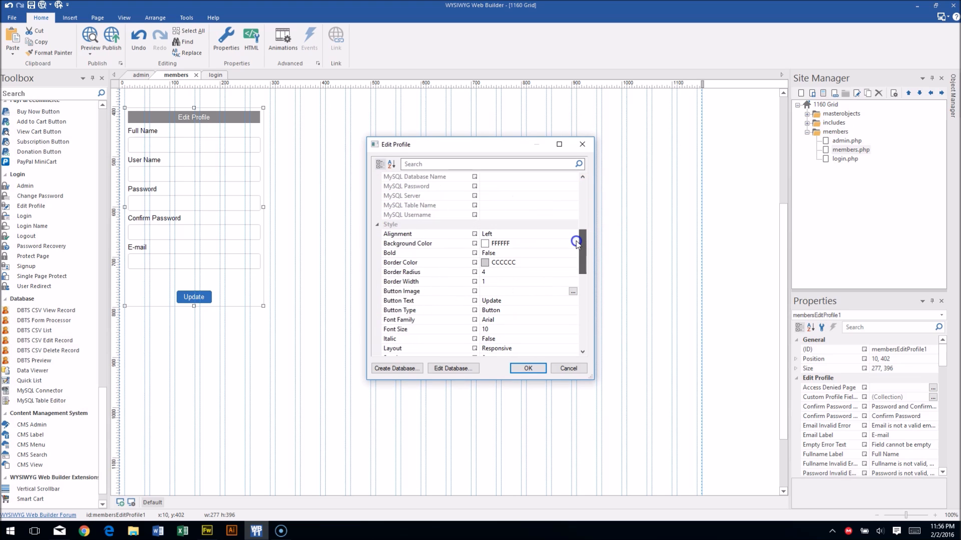
{"action": "left_click", "coordinate": [527, 368]}
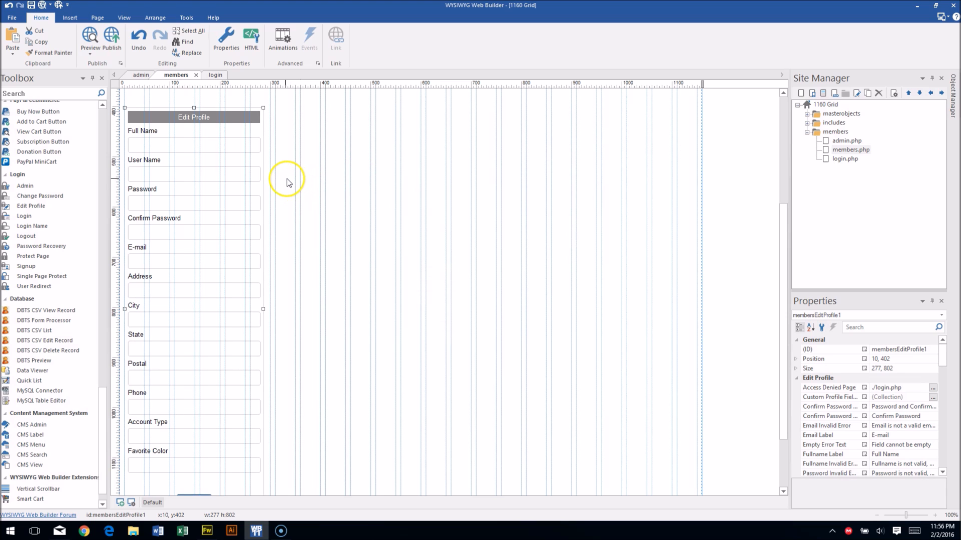
Publish the whole site to the WysiwygPages Testing Directory and visit the published website.
{"action": "scroll", "coordinate": [274, 254], "scroll_direction": "down", "scroll_amount": 1}
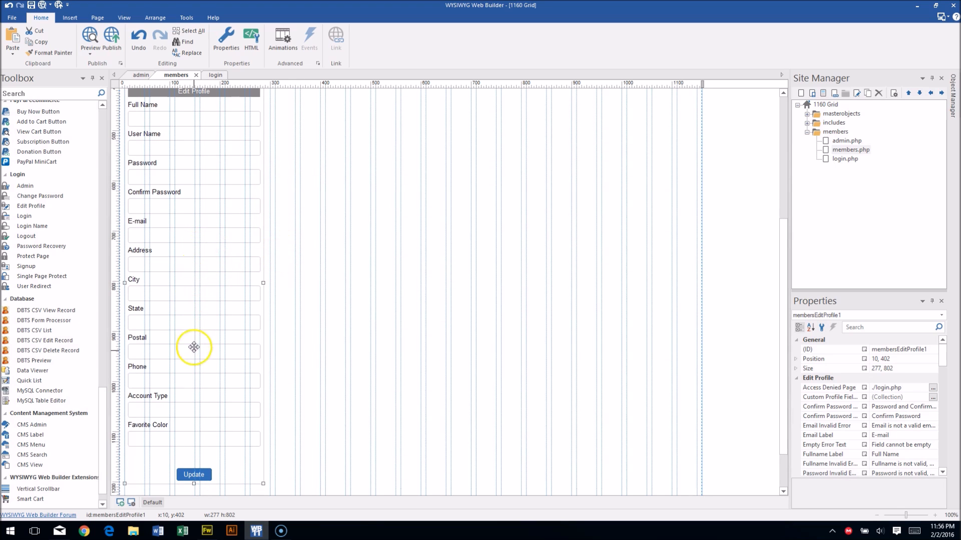
{"action": "left_click", "coordinate": [290, 179]}
{"action": "left_click", "coordinate": [113, 38]}
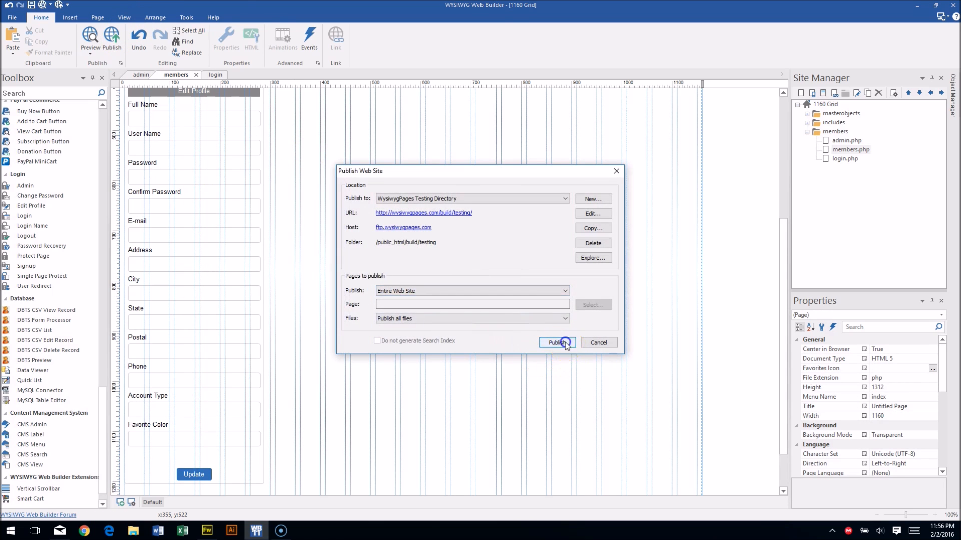
{"action": "left_click", "coordinate": [564, 342]}
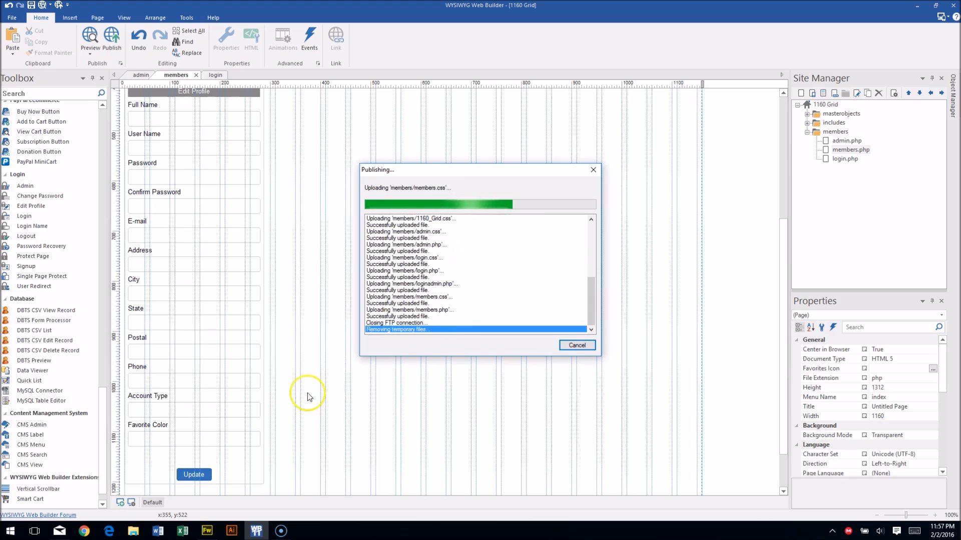
{"action": "left_click", "coordinate": [394, 342]}
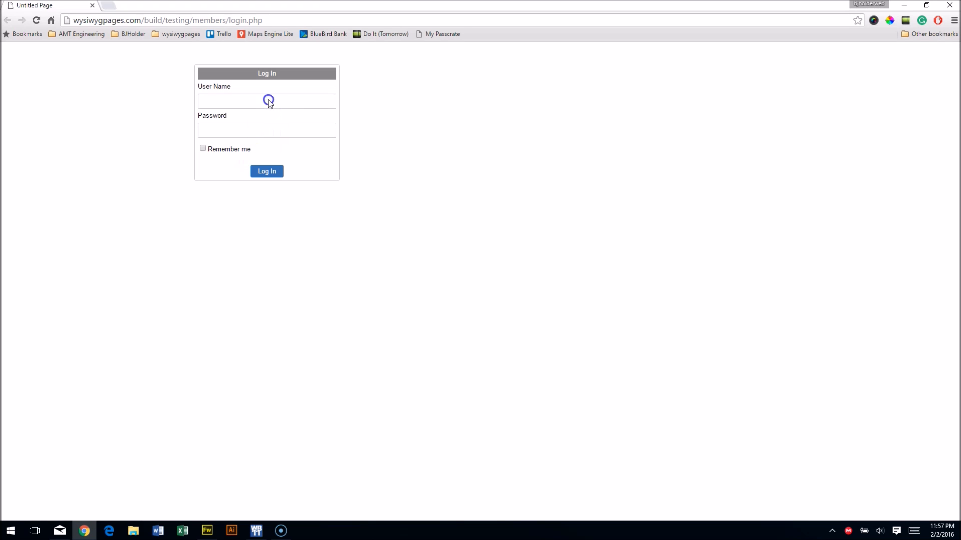
Log in with the saved credentials, pick Subscriber as Account Type, and autofill the login fields.
{"action": "left_click", "coordinate": [257, 100]}
{"action": "left_click", "coordinate": [454, 129]}
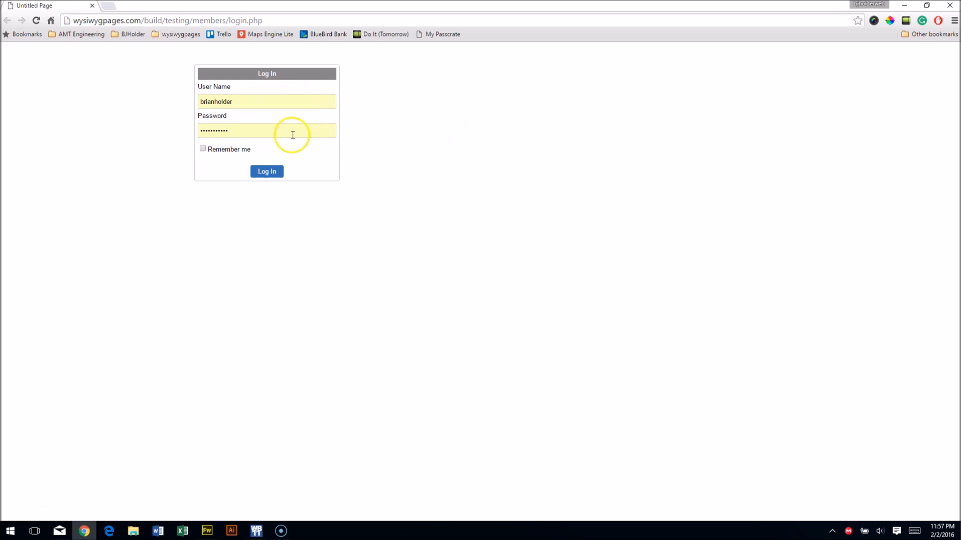
{"action": "left_click", "coordinate": [276, 174]}
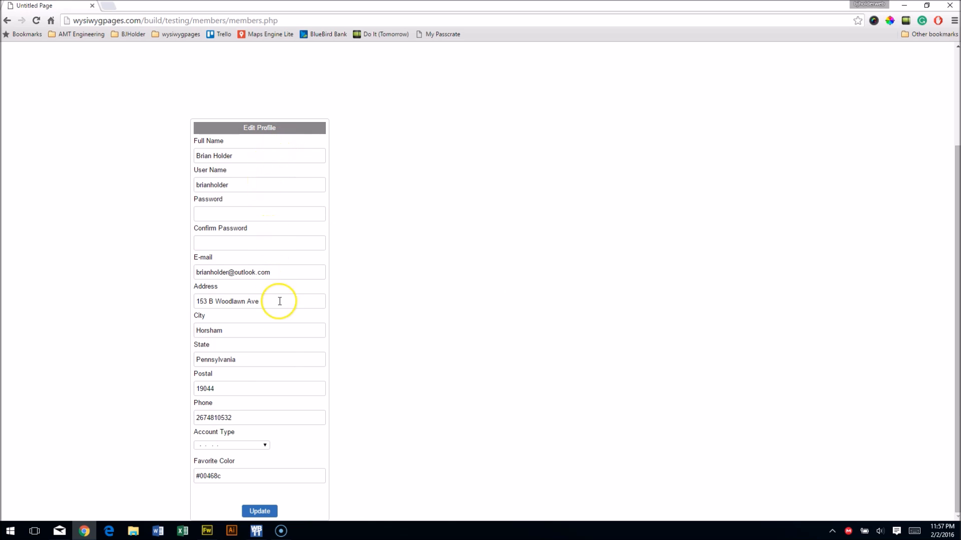
{"action": "left_click", "coordinate": [265, 446]}
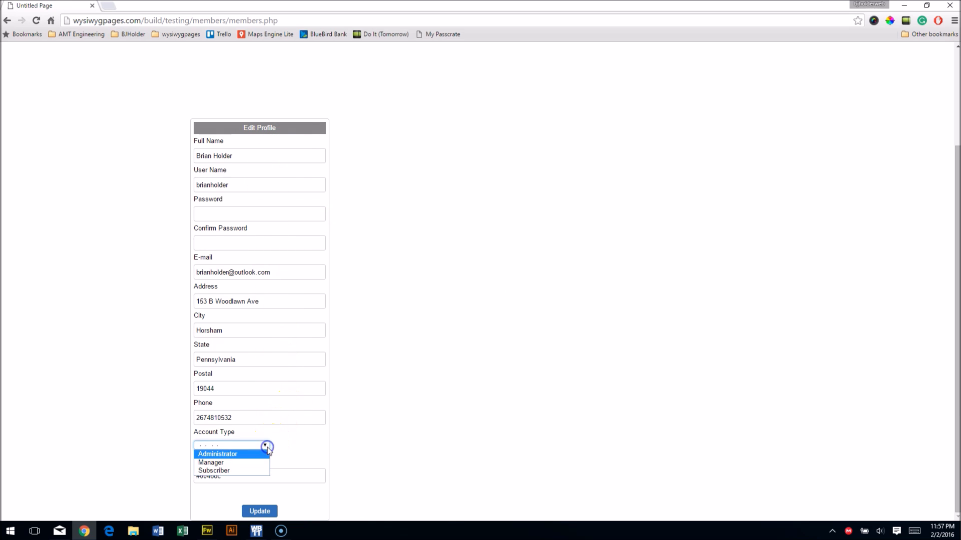
{"action": "left_click", "coordinate": [235, 471]}
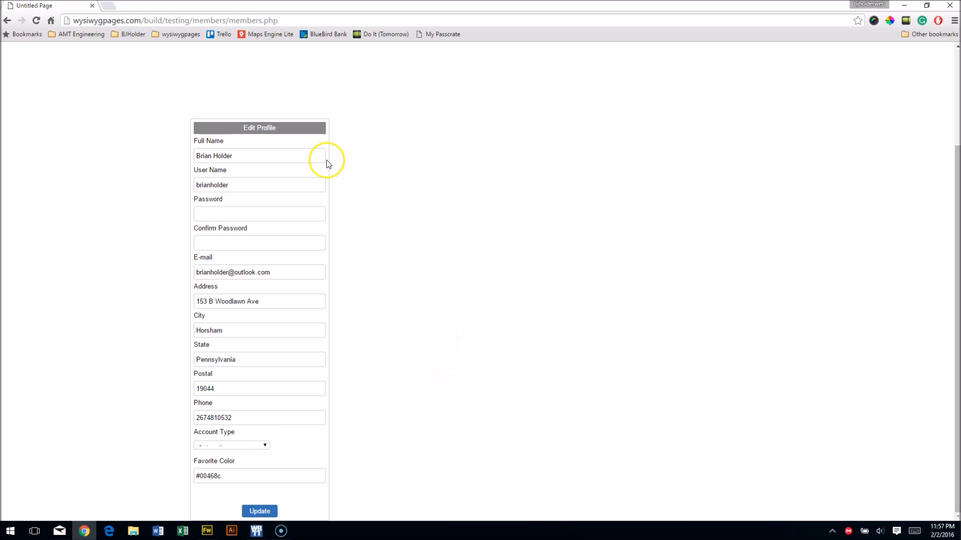
{"action": "left_click", "coordinate": [240, 185]}
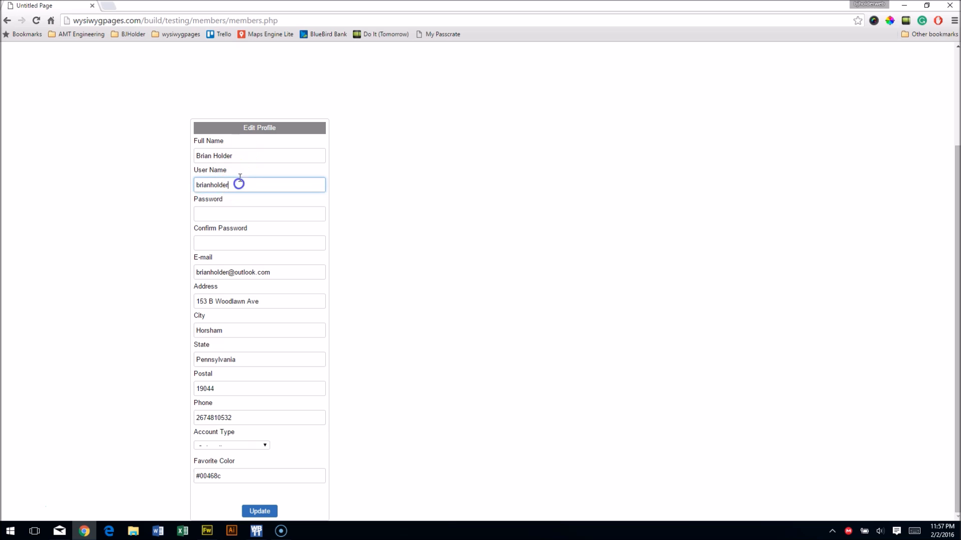
{"action": "left_click", "coordinate": [462, 193]}
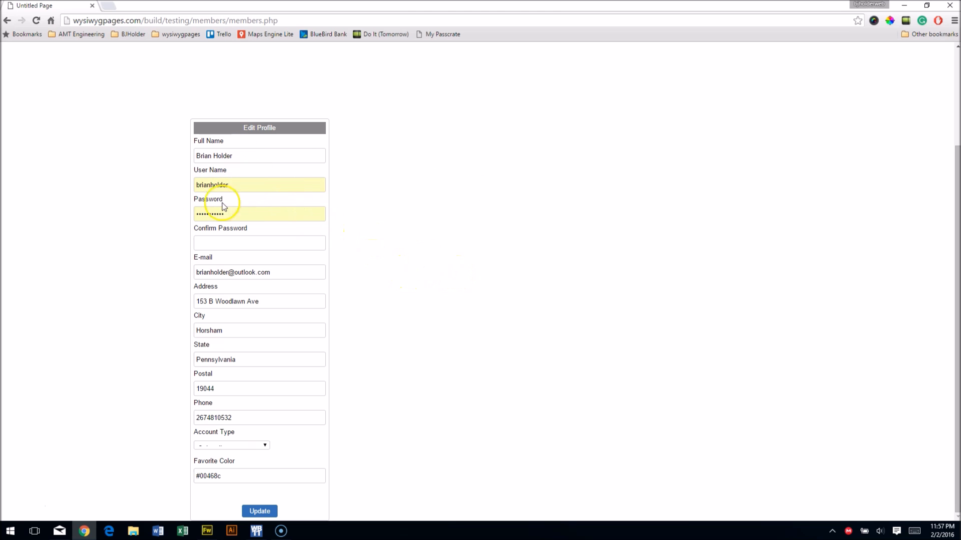
Confirm the Edit Profile form with login.php as access-denied page and members.php as destination.
{"action": "left_click", "coordinate": [93, 6]}
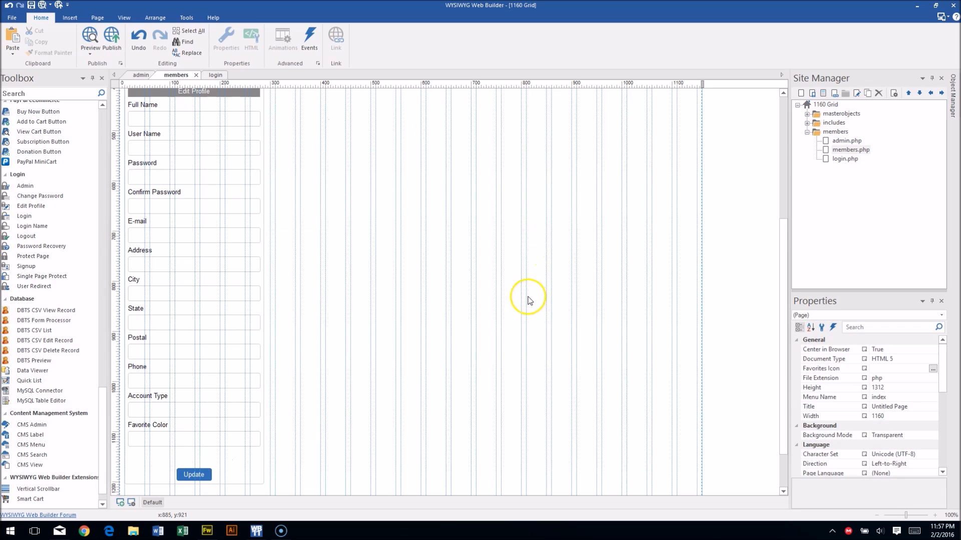
{"action": "scroll", "coordinate": [221, 274], "scroll_direction": "down", "scroll_amount": 5}
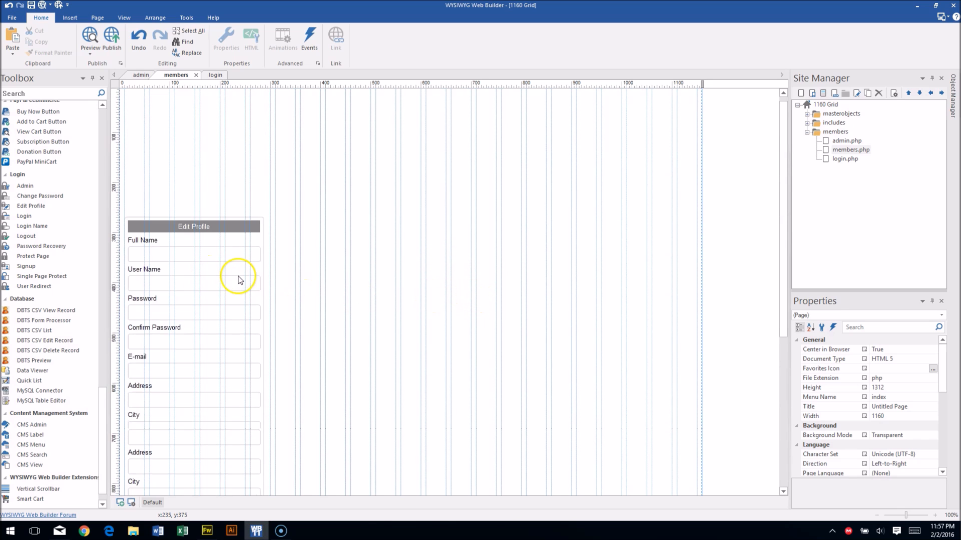
{"action": "left_click", "coordinate": [252, 451]}
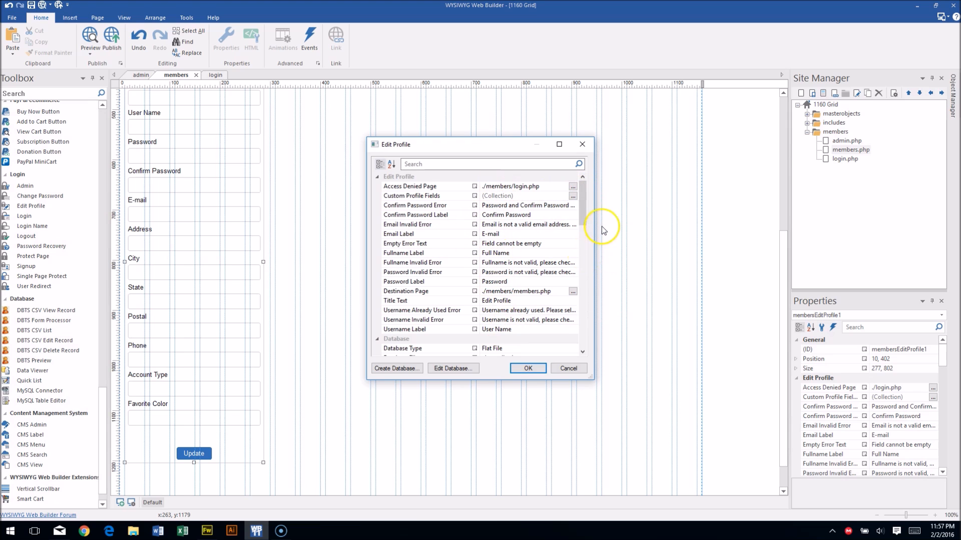
{"action": "scroll", "coordinate": [582, 202], "scroll_direction": "down", "scroll_amount": 1}
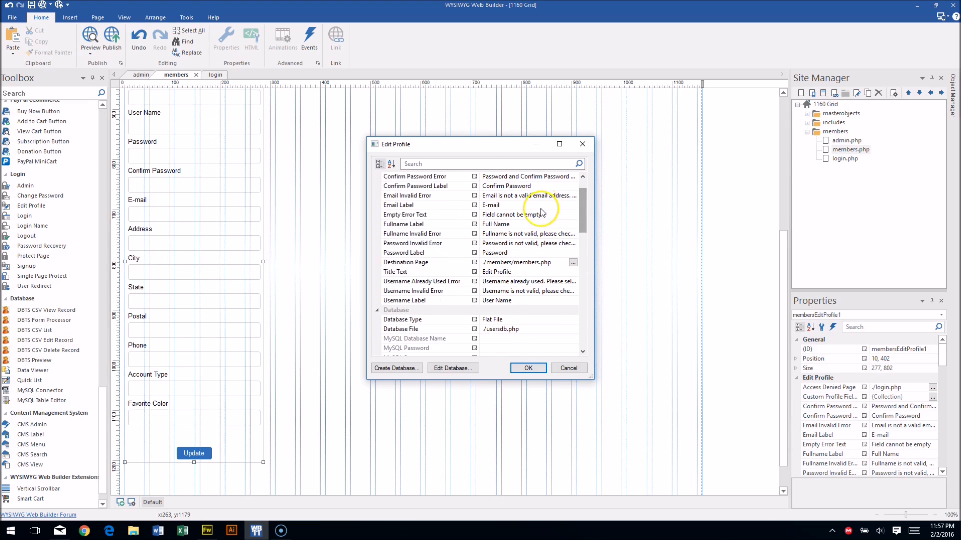
{"action": "mouse_move", "coordinate": [580, 226]}
{"action": "left_mouse_down"}
{"action": "mouse_move", "coordinate": [580, 213]}
{"action": "mouse_move", "coordinate": [570, 345]}
{"action": "mouse_move", "coordinate": [575, 220]}
{"action": "left_mouse_up"}
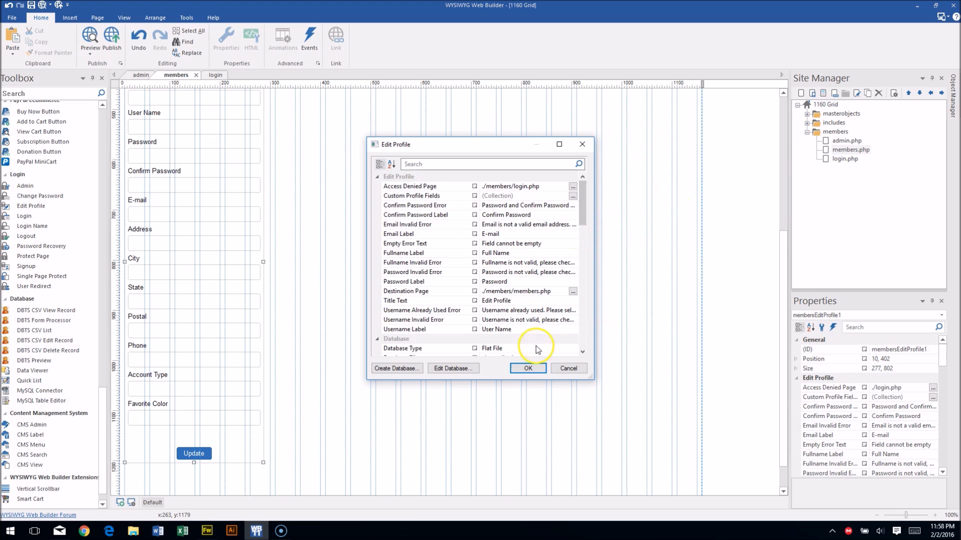
{"action": "left_click", "coordinate": [528, 369]}
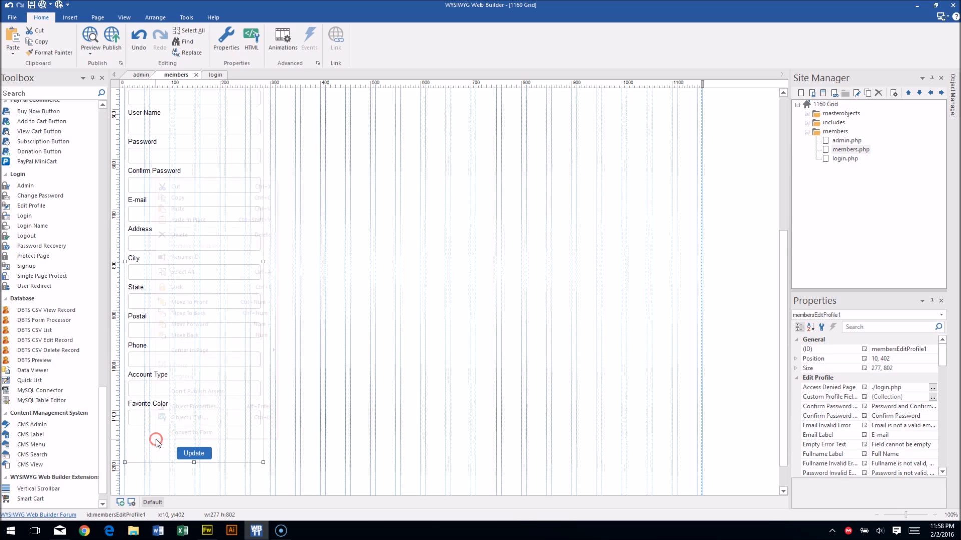
Convert the Edit Profile object to a regular form, undoing an accidental heading move.
{"action": "right_click", "coordinate": [156, 439]}
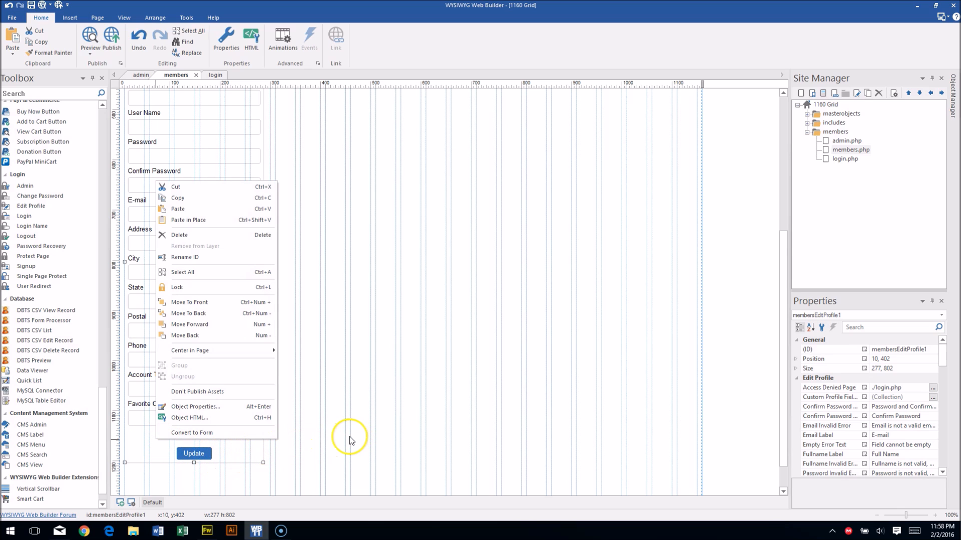
{"action": "left_click", "coordinate": [225, 433]}
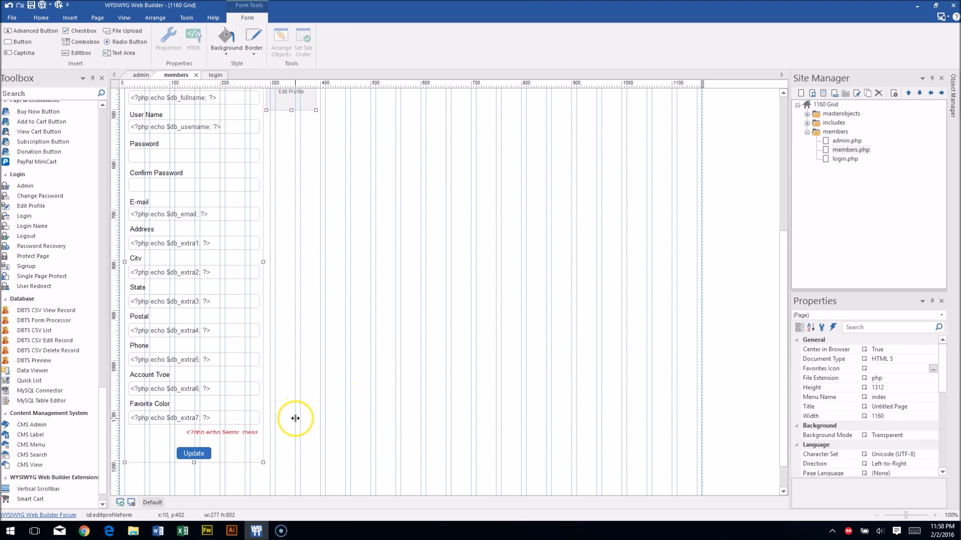
{"action": "scroll", "coordinate": [368, 304], "scroll_direction": "down", "scroll_amount": 1}
{"action": "scroll", "coordinate": [364, 306], "scroll_direction": "up", "scroll_amount": 5}
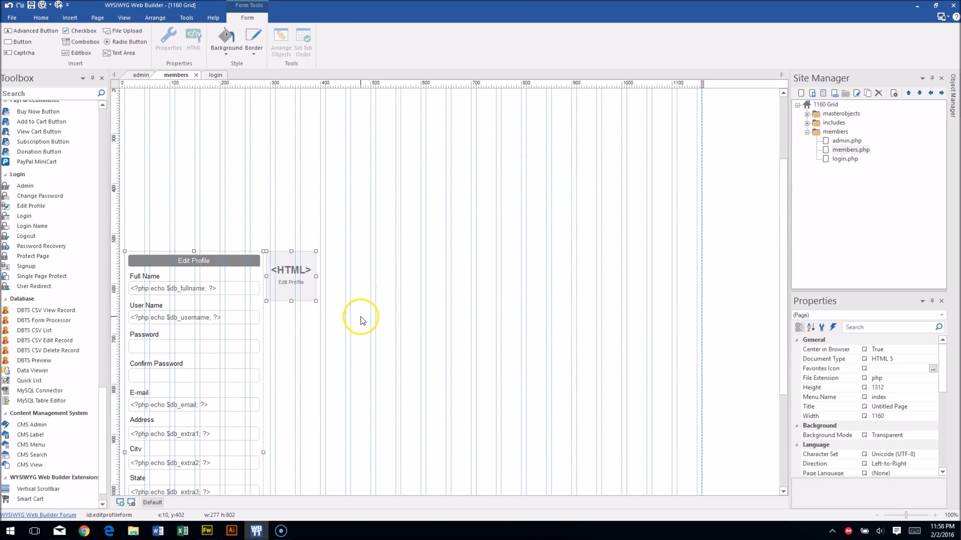
{"action": "left_click_drag", "start_coordinate": [219, 298], "coordinate": [248, 277]}
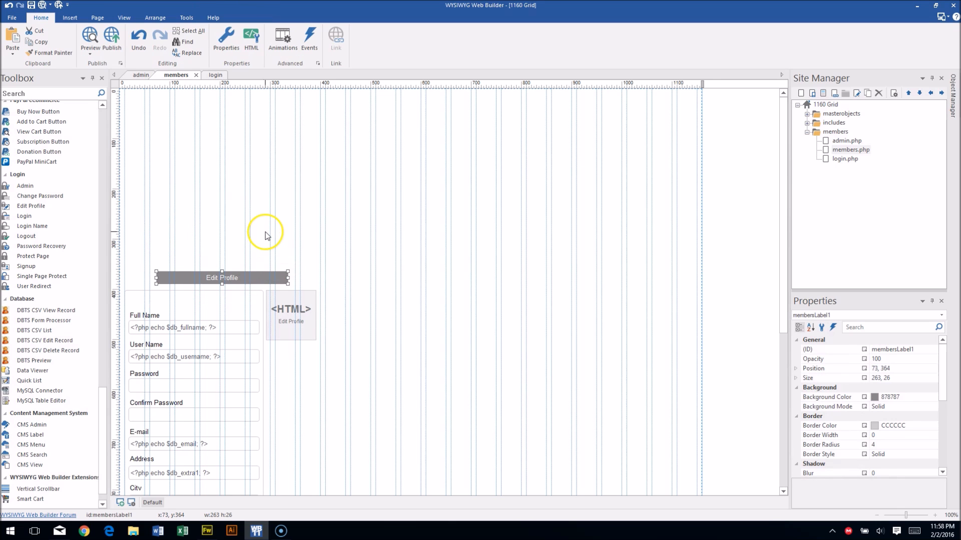
{"action": "left_click", "coordinate": [266, 230]}
{"action": "key", "text": "ctrl+z"}
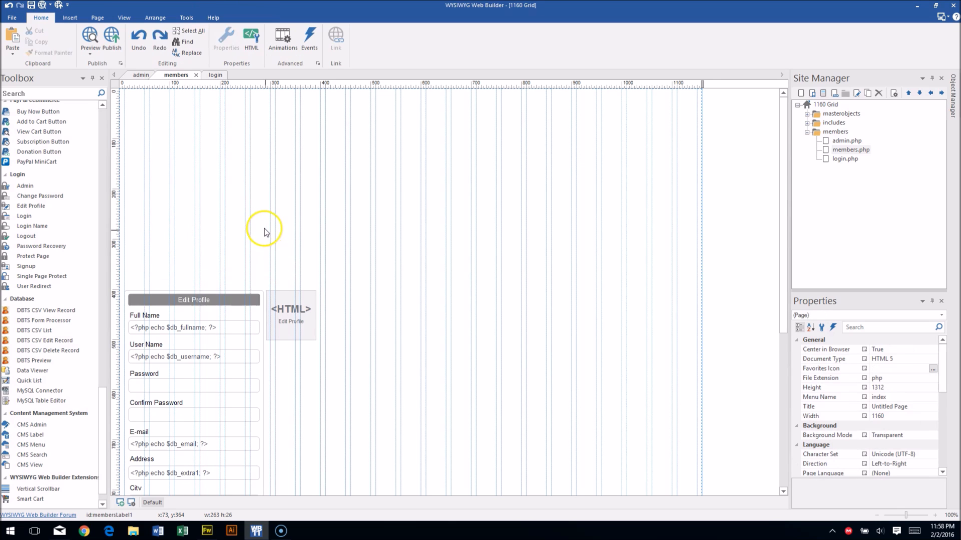
{"action": "scroll", "coordinate": [221, 276], "scroll_direction": "down", "scroll_amount": 2}
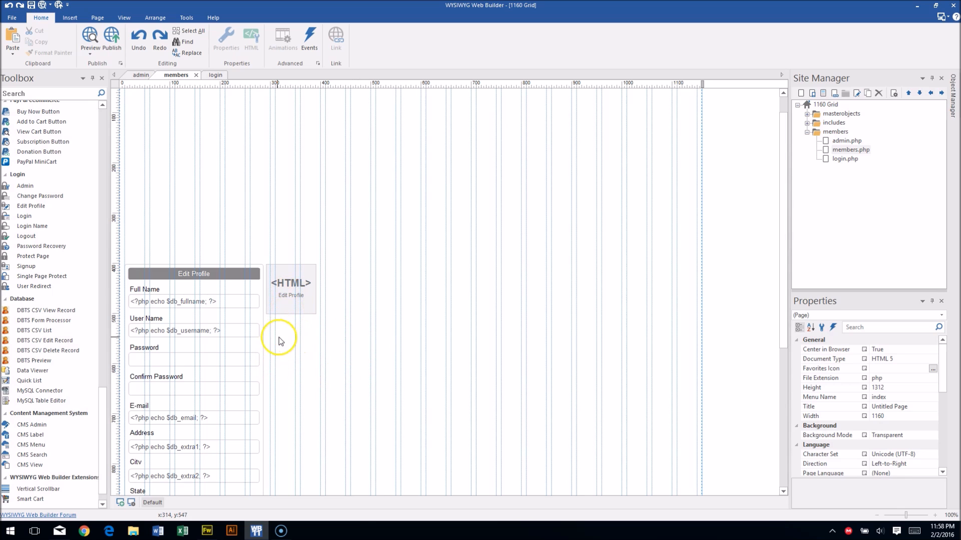
{"action": "scroll", "coordinate": [281, 346], "scroll_direction": "down", "scroll_amount": 2}
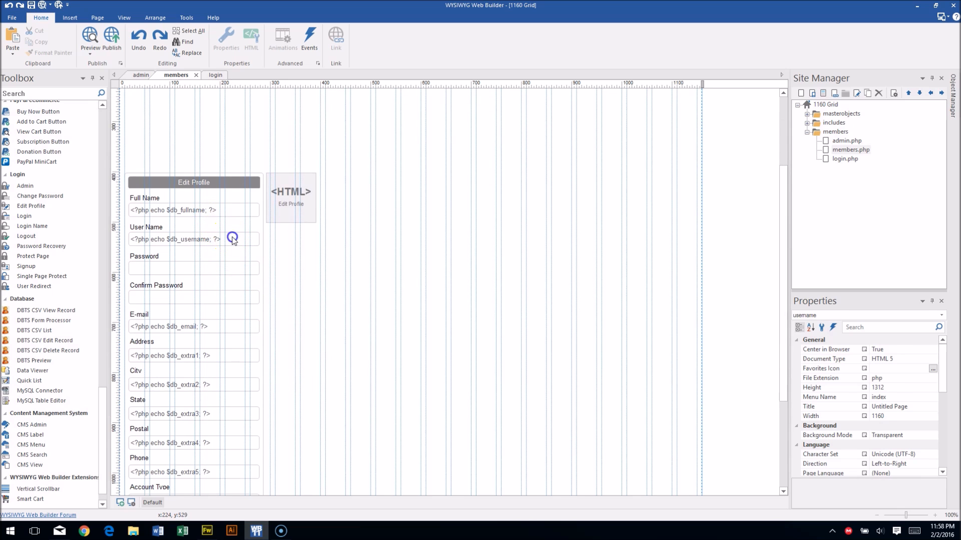
Set the Favorite Color field's input type to color.
{"action": "double_click", "coordinate": [232, 239]}
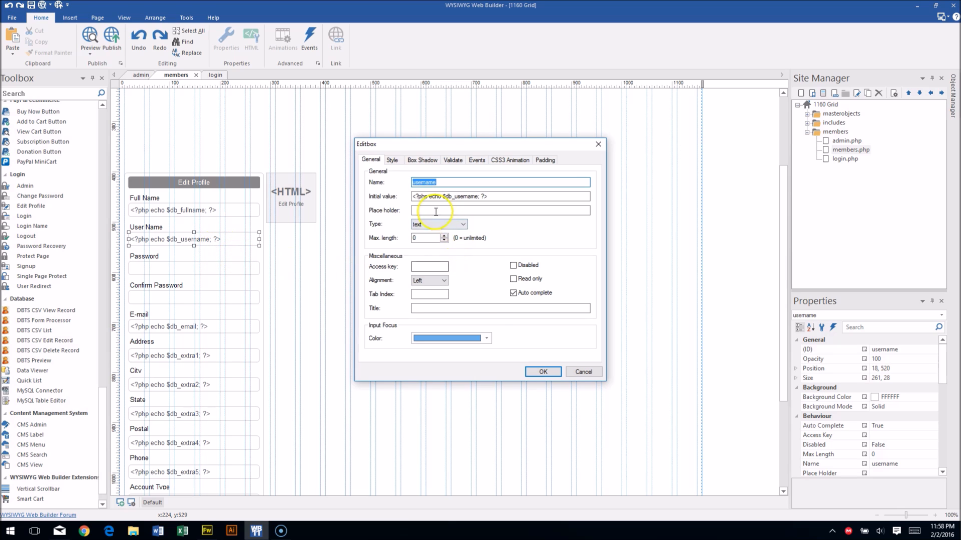
{"action": "left_click", "coordinate": [546, 373]}
{"action": "left_click", "coordinate": [309, 279]}
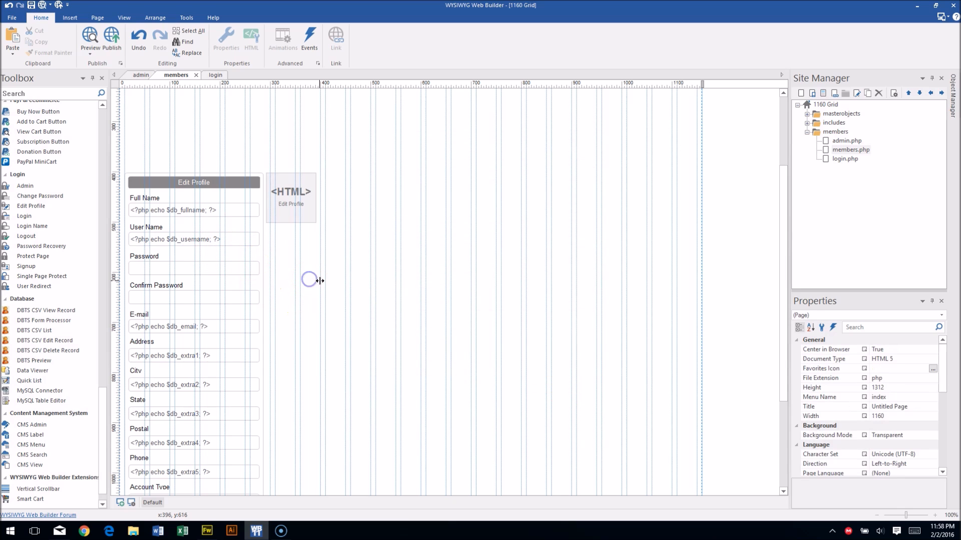
{"action": "scroll", "coordinate": [320, 283], "scroll_direction": "down", "scroll_amount": 3}
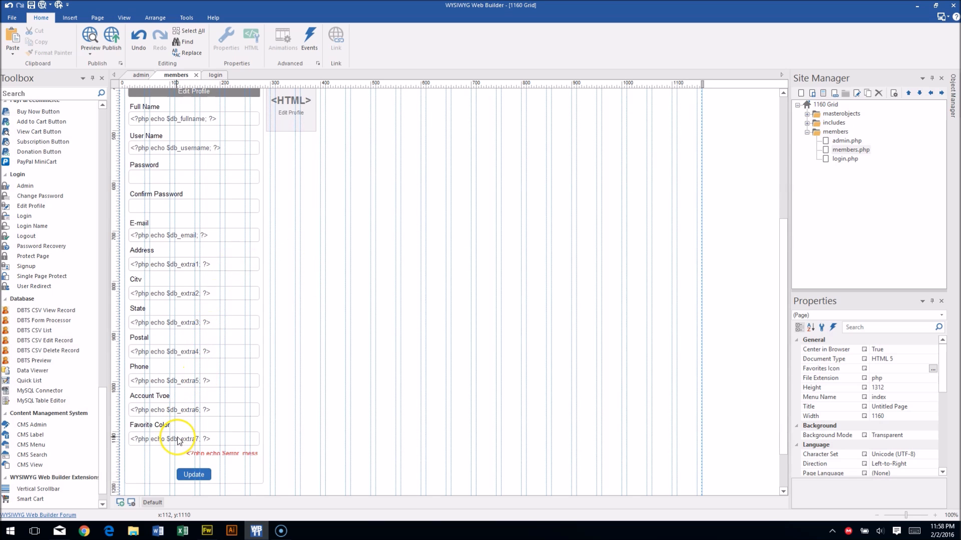
{"action": "double_click", "coordinate": [181, 439]}
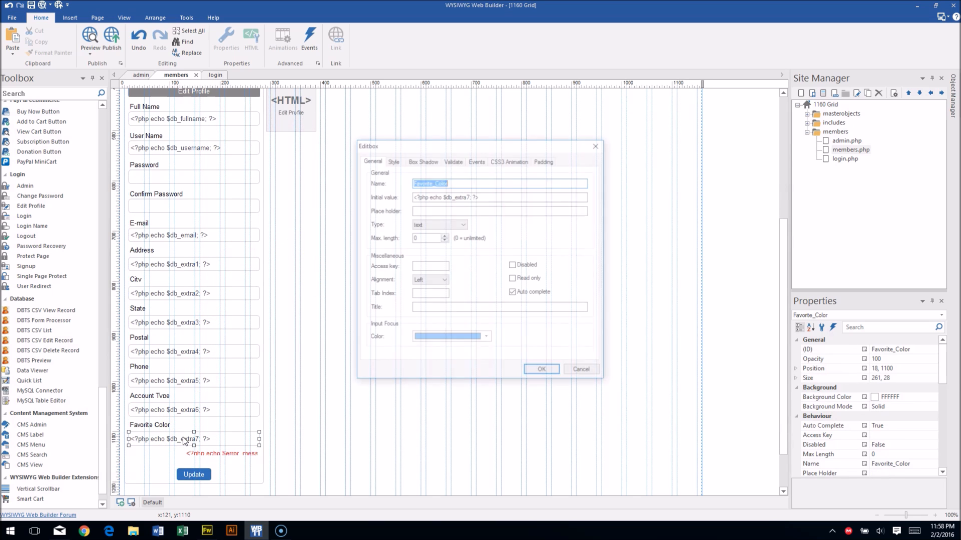
{"action": "left_click", "coordinate": [429, 224]}
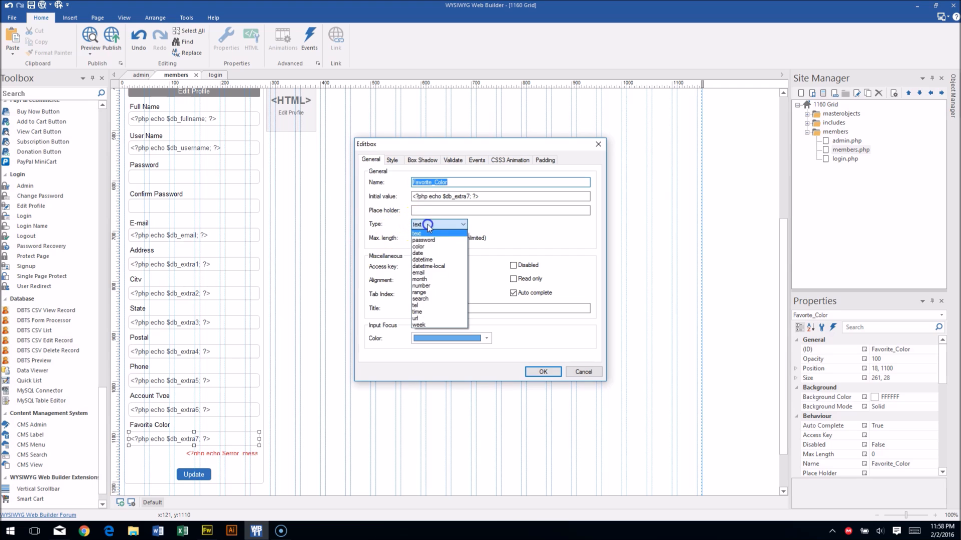
{"action": "left_click", "coordinate": [425, 247]}
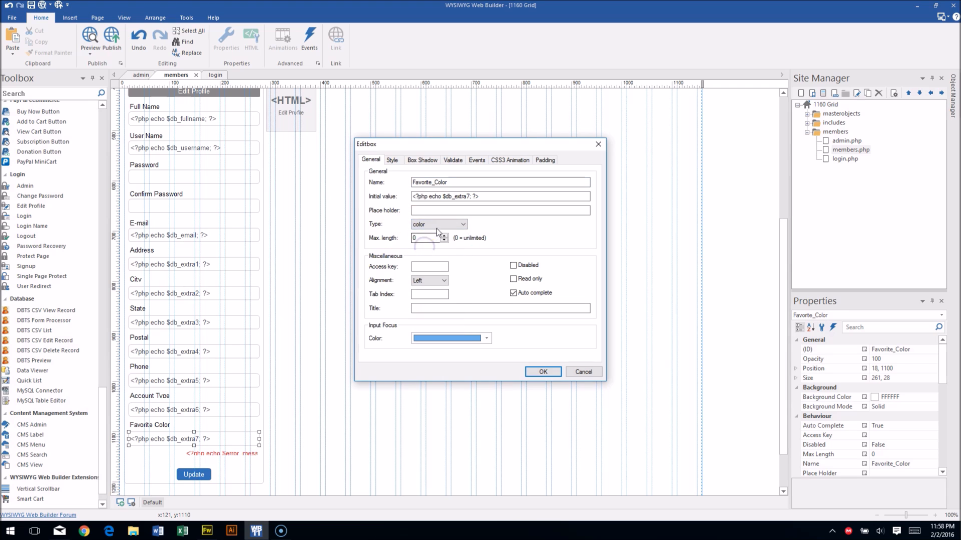
{"action": "left_click", "coordinate": [538, 373]}
{"action": "left_click", "coordinate": [303, 253]}
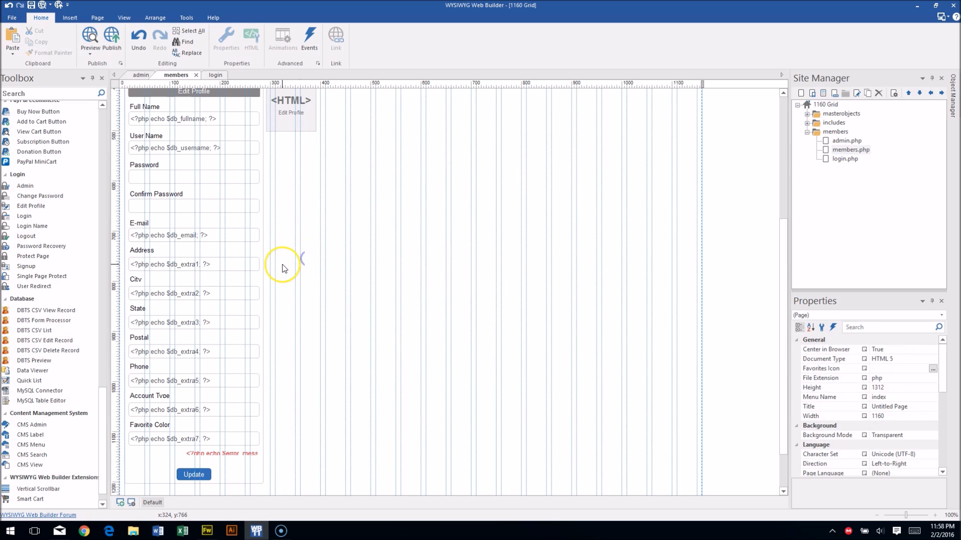
Make the User Name field read-only.
{"action": "left_click", "coordinate": [209, 148]}
{"action": "double_click", "coordinate": [208, 149]}
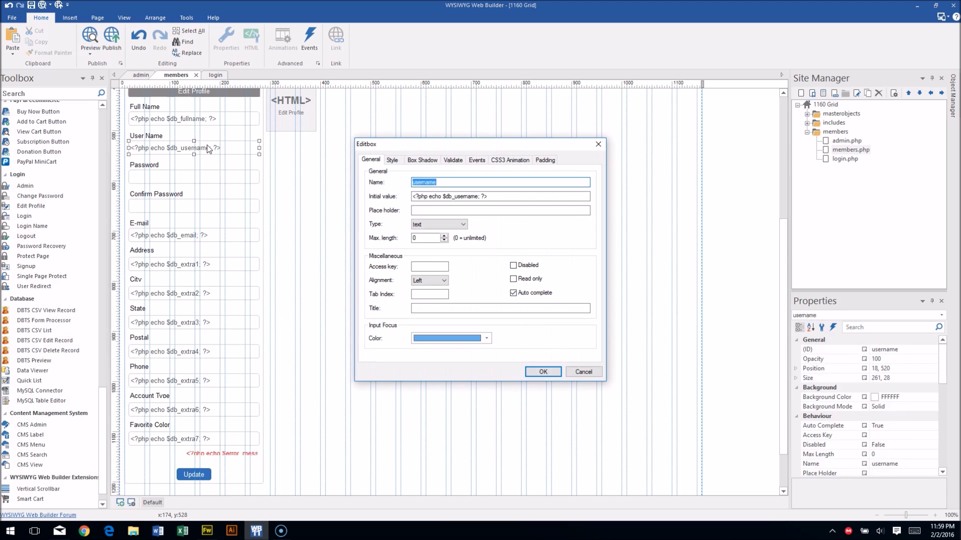
{"action": "left_click", "coordinate": [514, 280]}
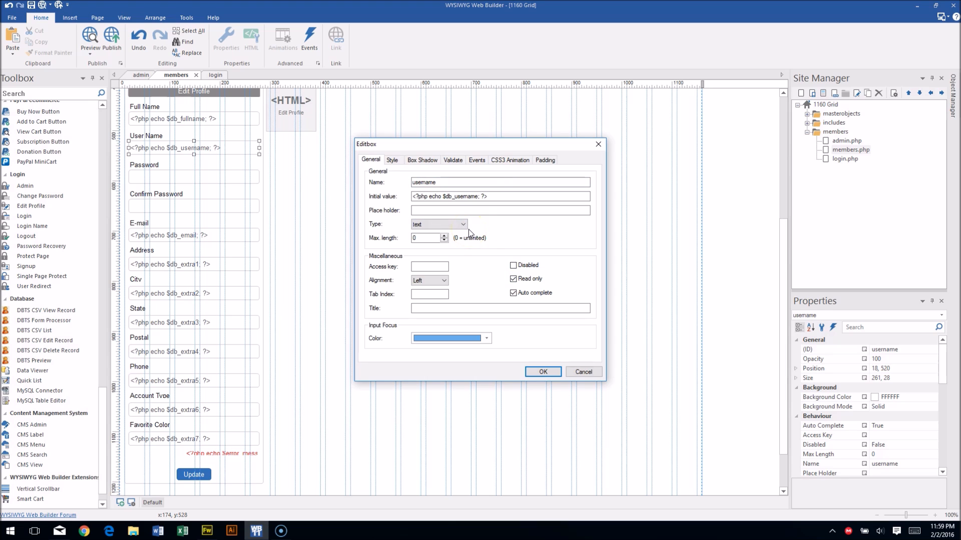
{"action": "left_click", "coordinate": [540, 373]}
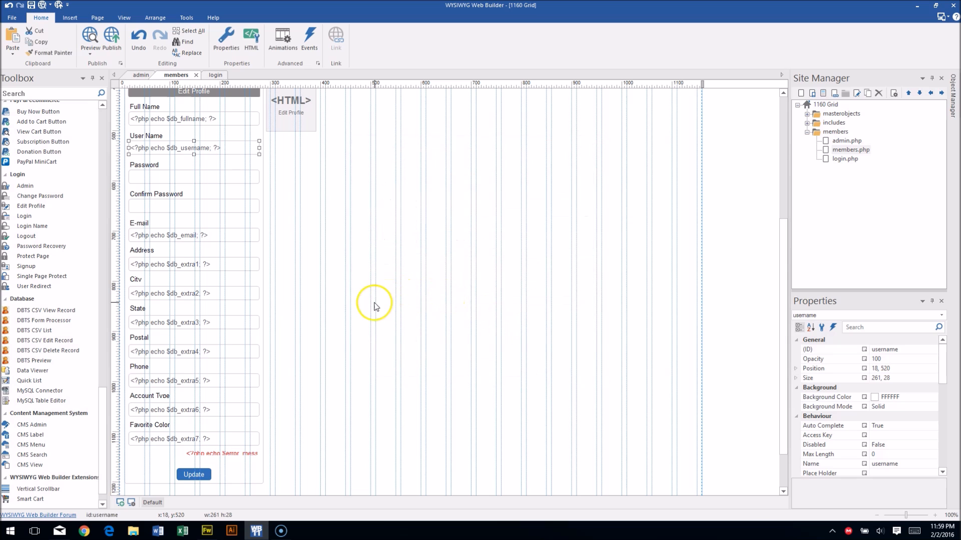
{"action": "left_click", "coordinate": [389, 314]}
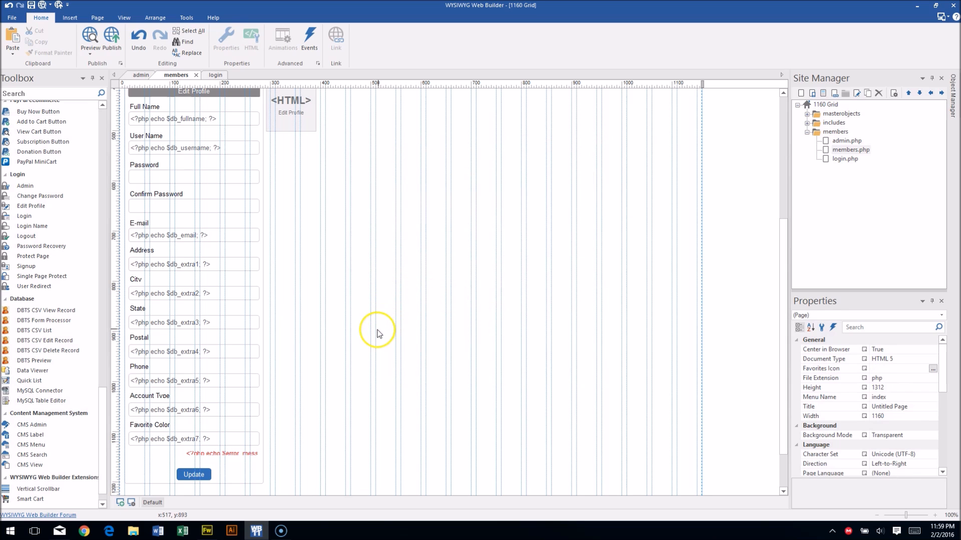
Delete the Account Type label and field from the form.
{"action": "left_click", "coordinate": [159, 411]}
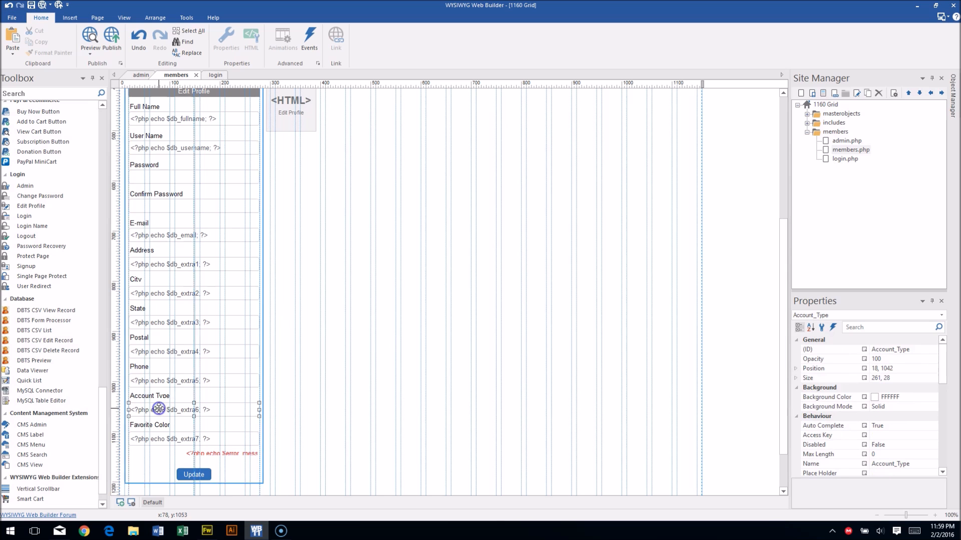
{"action": "left_click", "coordinate": [151, 398]}
{"action": "left_click", "coordinate": [148, 397]}
{"action": "key", "text": "Delete"}
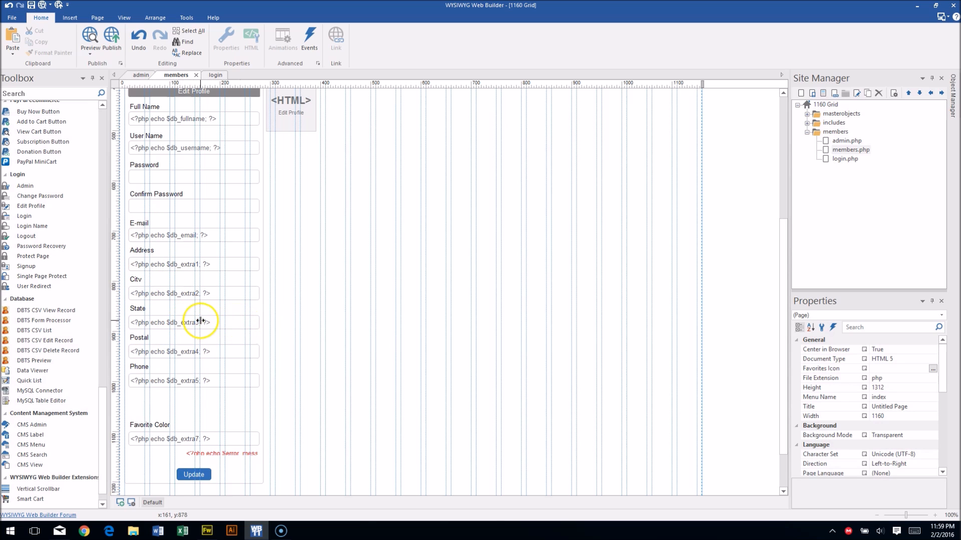
Narrow State to 92 px and place the shrunken Postal field and label beside it.
{"action": "left_click", "coordinate": [215, 322]}
{"action": "left_click_drag", "start_coordinate": [256, 321], "coordinate": [169, 323]}
{"action": "left_click", "coordinate": [180, 351]}
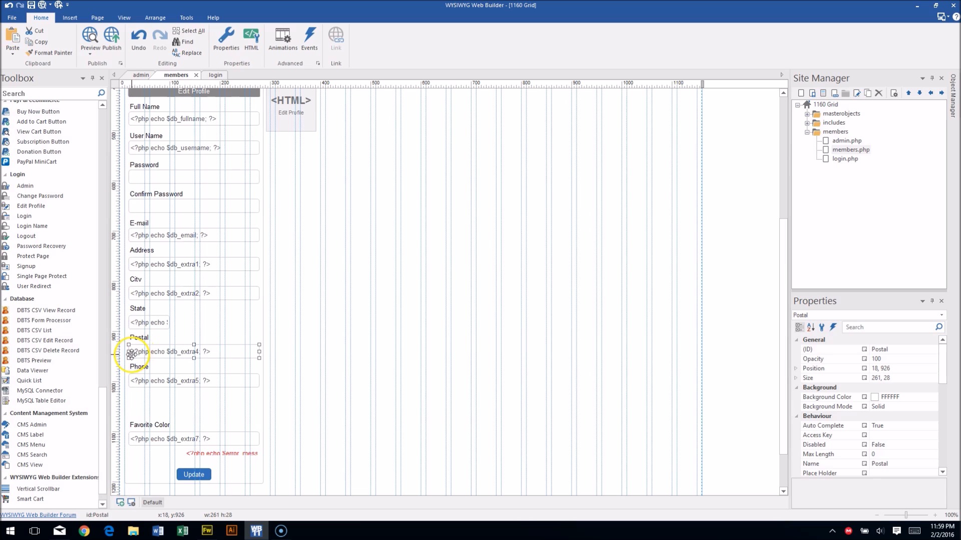
{"action": "left_click_drag", "start_coordinate": [131, 352], "coordinate": [234, 316]}
{"action": "left_click", "coordinate": [142, 340]}
{"action": "left_click", "coordinate": [293, 316]}
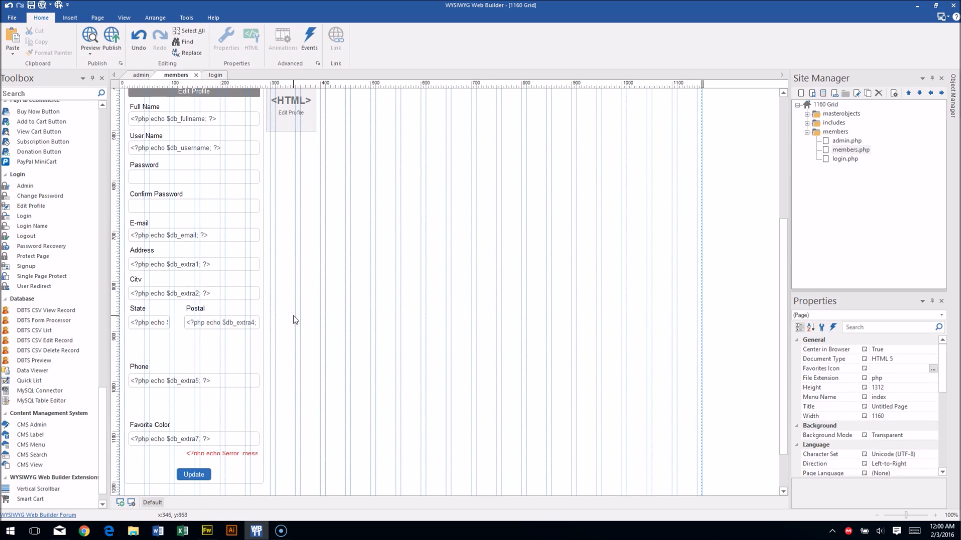
Review the Edit Profile HTML block's page-start PHP code without changing it.
{"action": "scroll", "coordinate": [300, 335], "scroll_direction": "up", "scroll_amount": 3}
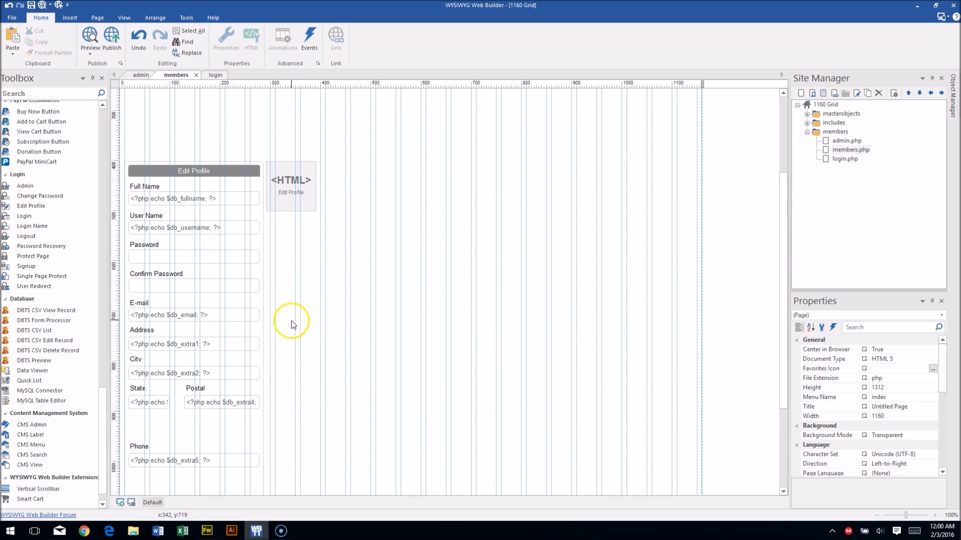
{"action": "scroll", "coordinate": [292, 321], "scroll_direction": "down", "scroll_amount": 1}
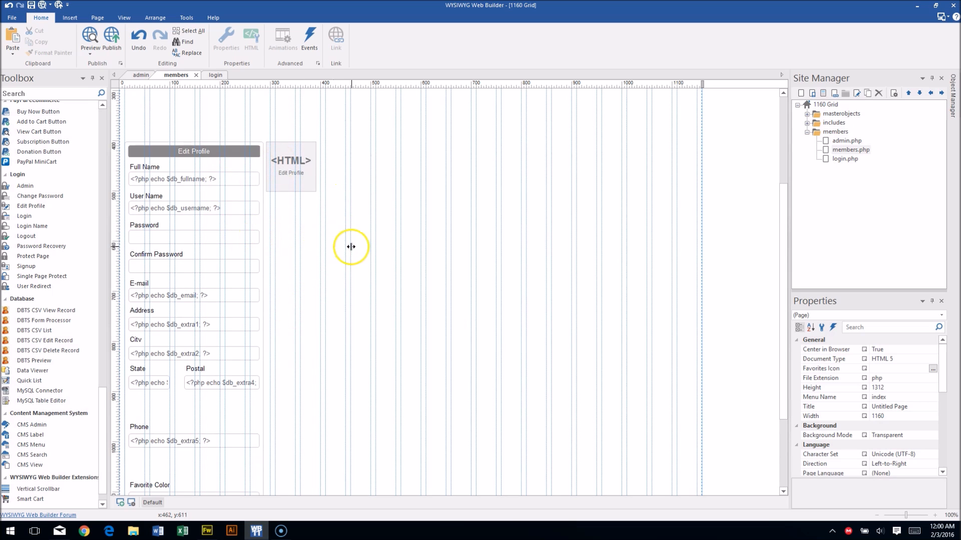
{"action": "scroll", "coordinate": [365, 260], "scroll_direction": "down", "scroll_amount": 3}
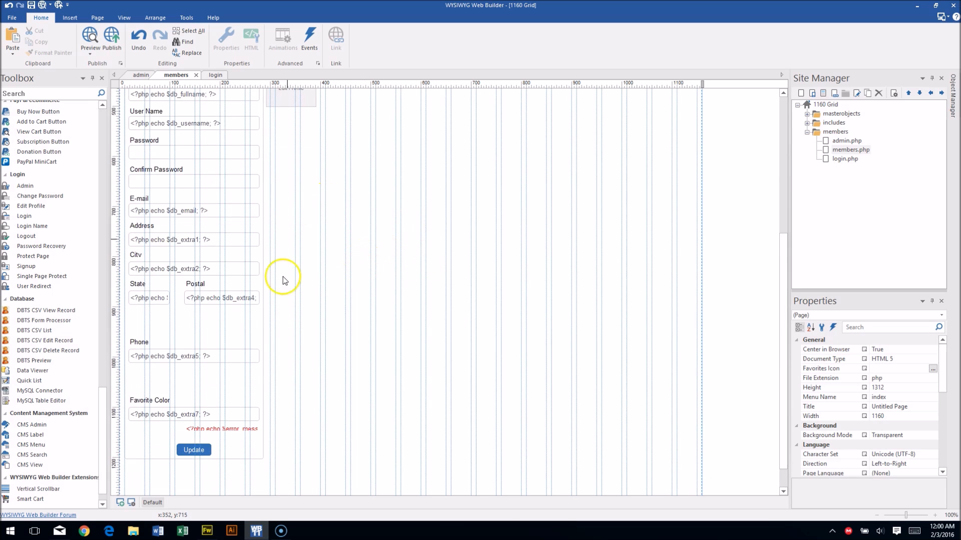
{"action": "scroll", "coordinate": [307, 315], "scroll_direction": "up", "scroll_amount": 5}
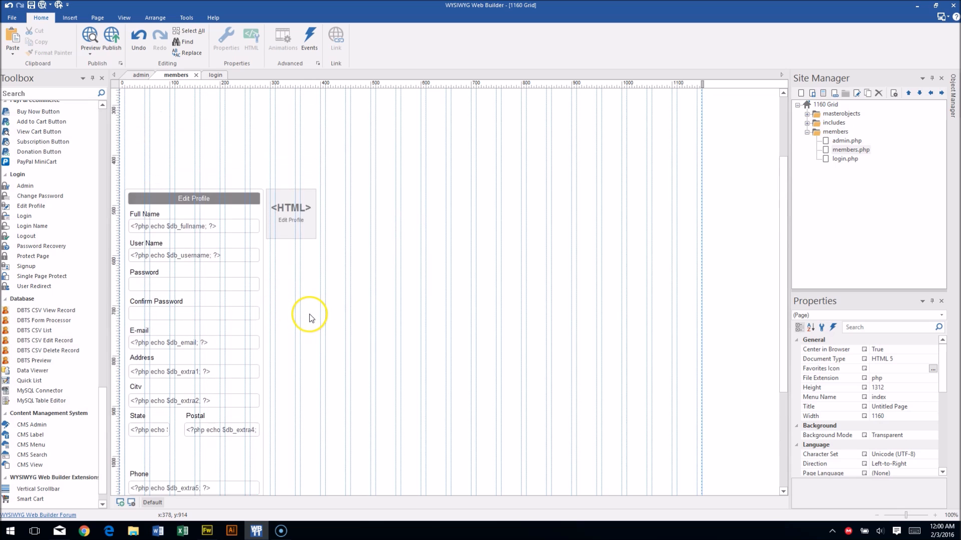
{"action": "scroll", "coordinate": [401, 277], "scroll_direction": "up", "scroll_amount": 3}
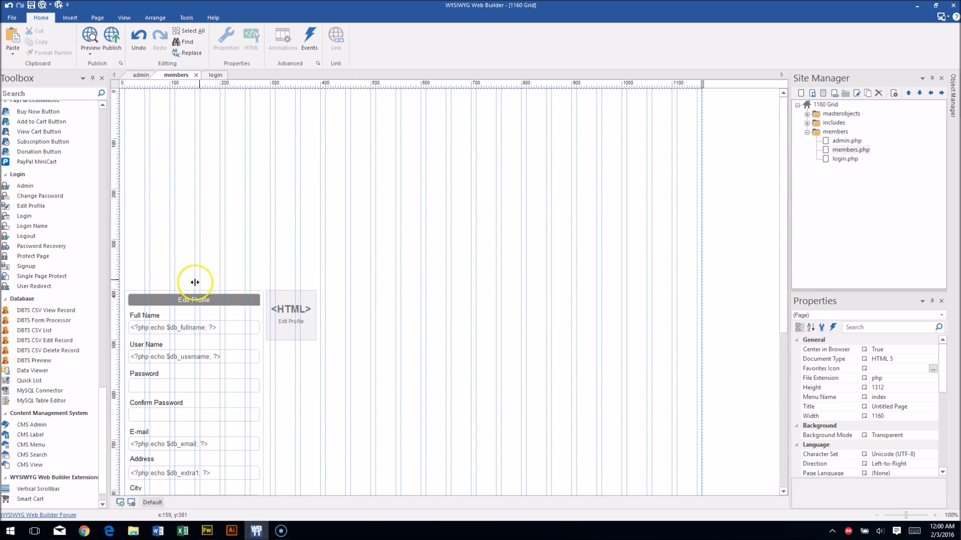
{"action": "double_click", "coordinate": [280, 332]}
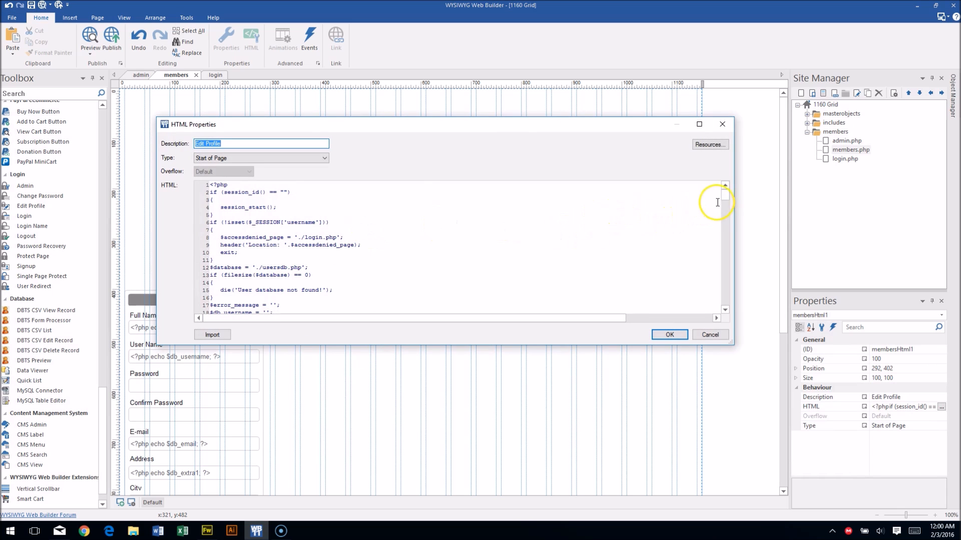
{"action": "left_click_drag", "start_coordinate": [725, 196], "coordinate": [721, 303]}
{"action": "left_click", "coordinate": [713, 333]}
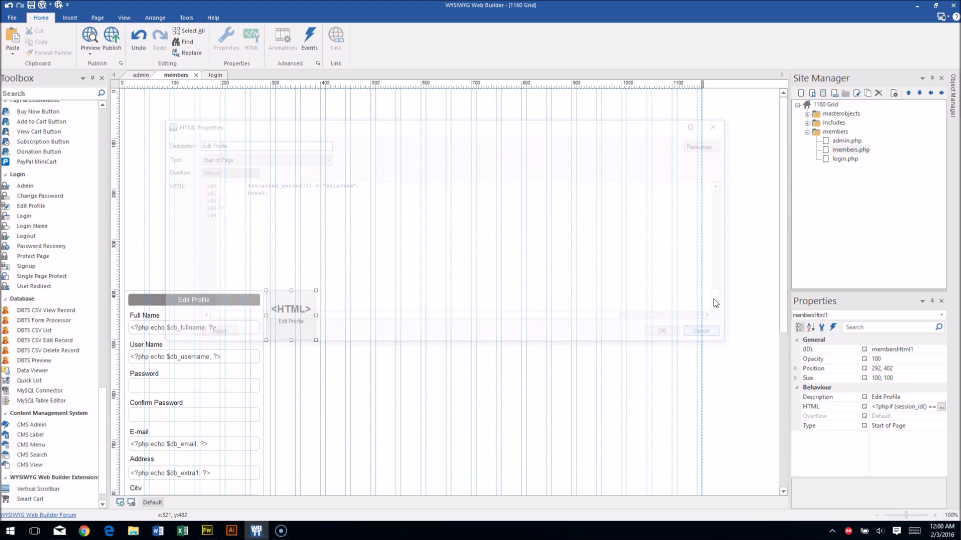
Nudge the Edit Profile HTML block a few pixels left to 287,402.
{"action": "left_click", "coordinate": [405, 245]}
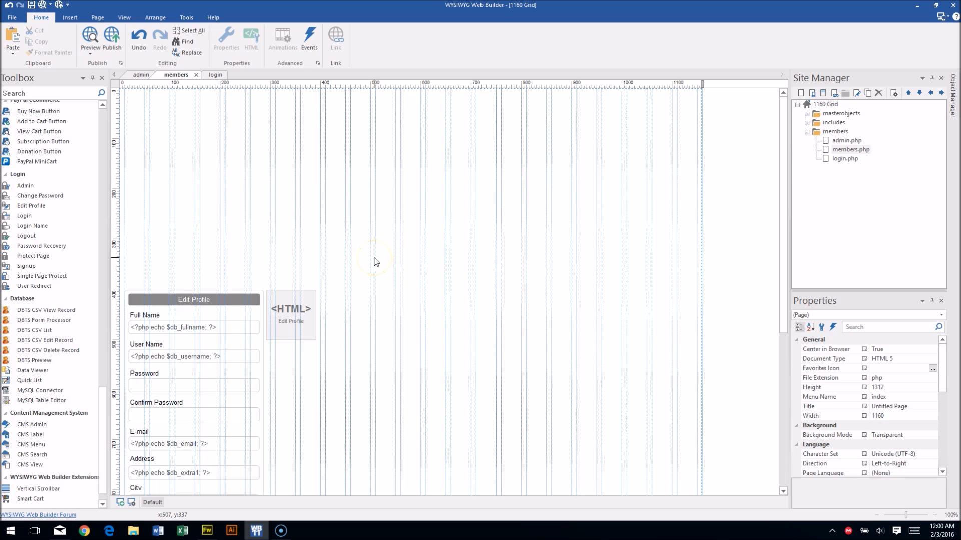
{"action": "left_click_drag", "start_coordinate": [278, 327], "coordinate": [275, 327]}
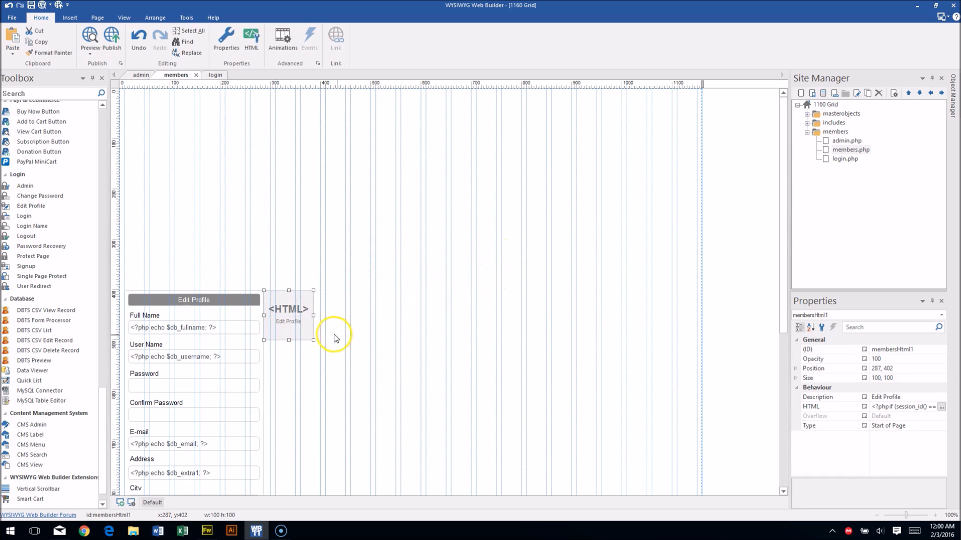
{"action": "left_click", "coordinate": [307, 233]}
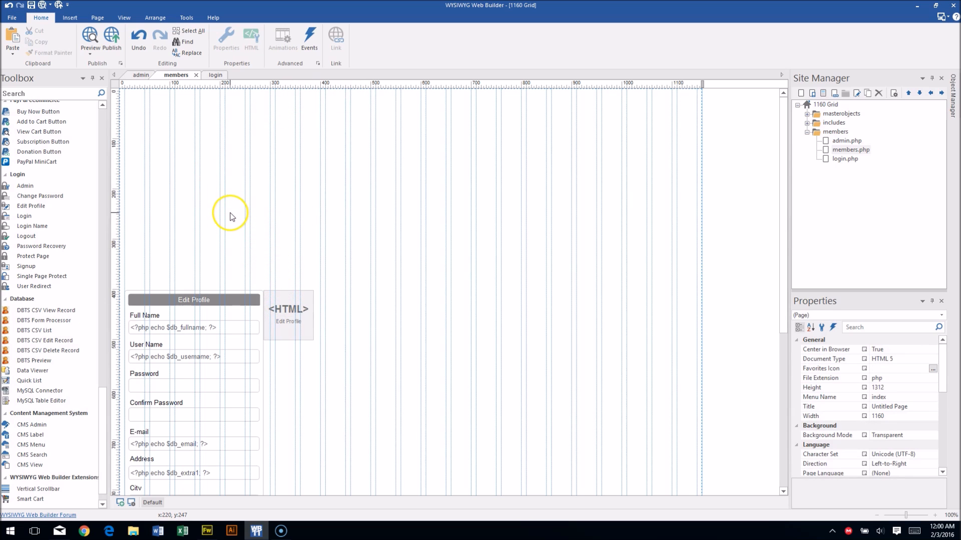
Place a CMS Label showing $cms_name right of the form and widen it to 578 px.
{"action": "scroll", "coordinate": [64, 236], "scroll_direction": "up", "scroll_amount": 1}
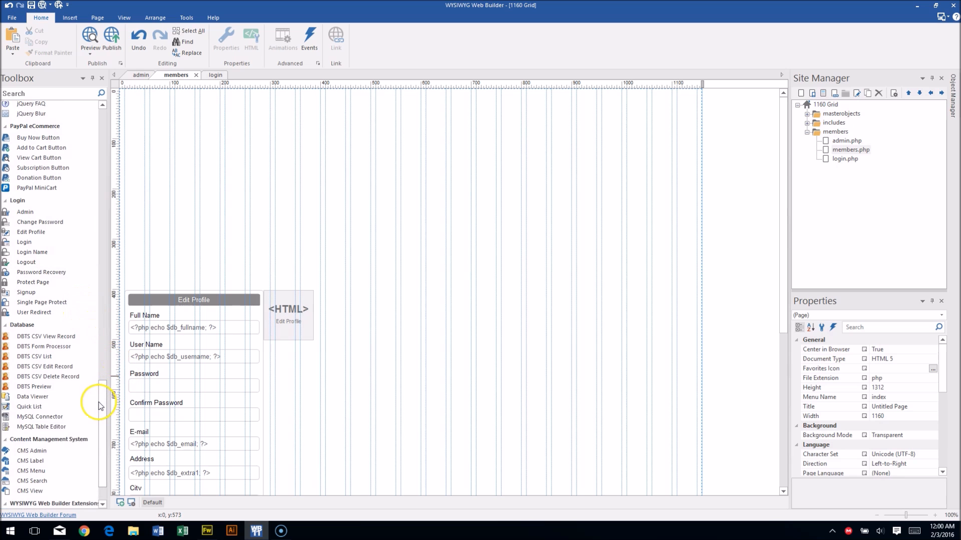
{"action": "mouse_move", "coordinate": [102, 406]}
{"action": "left_mouse_down"}
{"action": "mouse_move", "coordinate": [103, 120]}
{"action": "mouse_move", "coordinate": [85, 315]}
{"action": "mouse_move", "coordinate": [94, 431]}
{"action": "mouse_move", "coordinate": [106, 441]}
{"action": "left_mouse_up"}
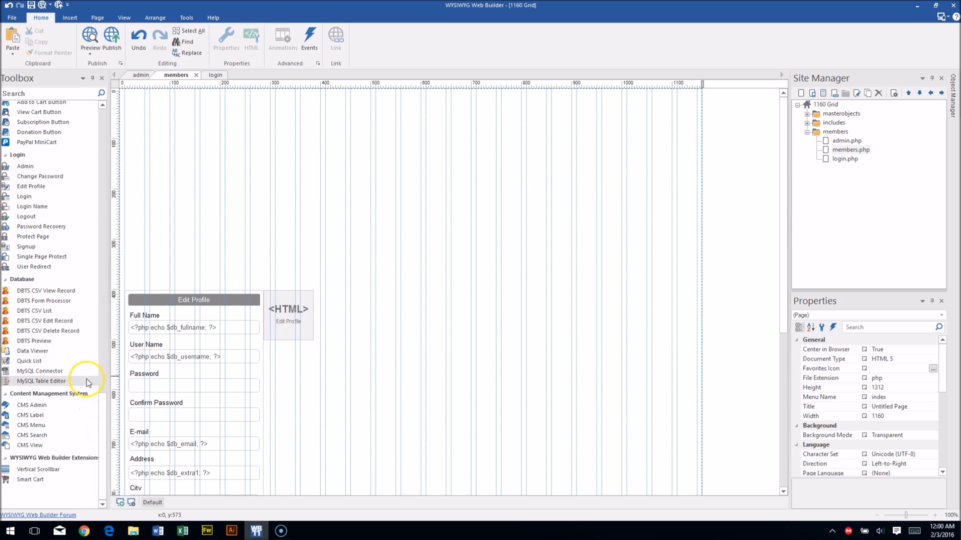
{"action": "scroll", "coordinate": [313, 408], "scroll_direction": "down", "scroll_amount": 5}
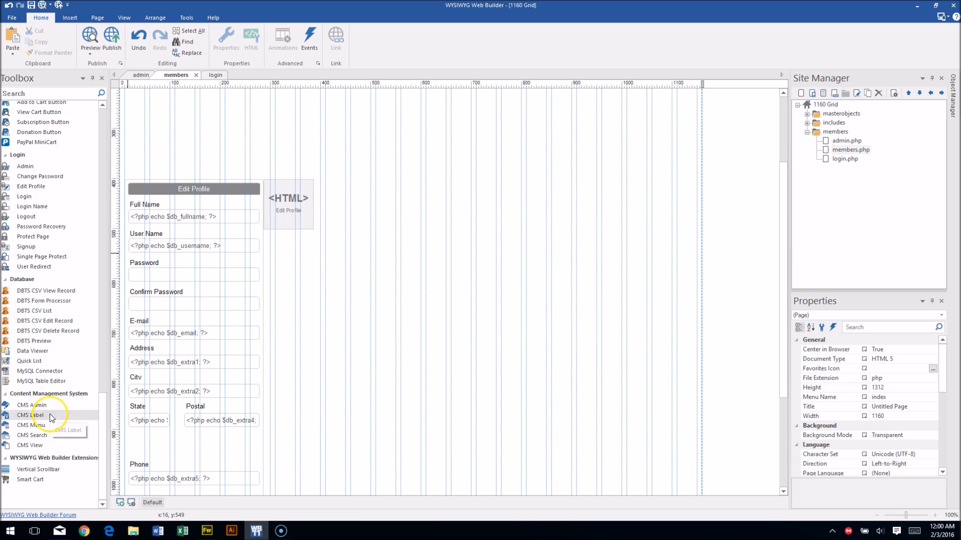
{"action": "left_click", "coordinate": [28, 411]}
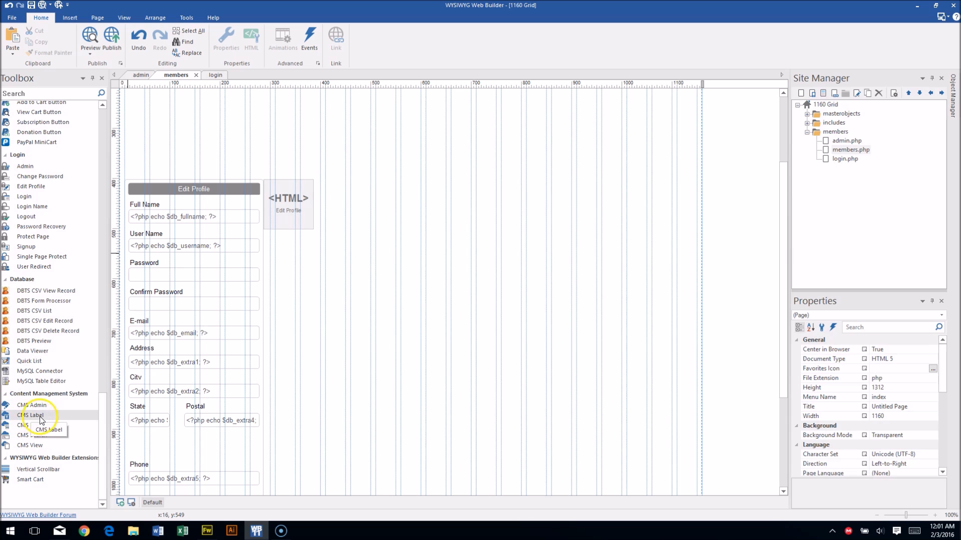
{"action": "left_click_drag", "start_coordinate": [24, 417], "coordinate": [384, 193]}
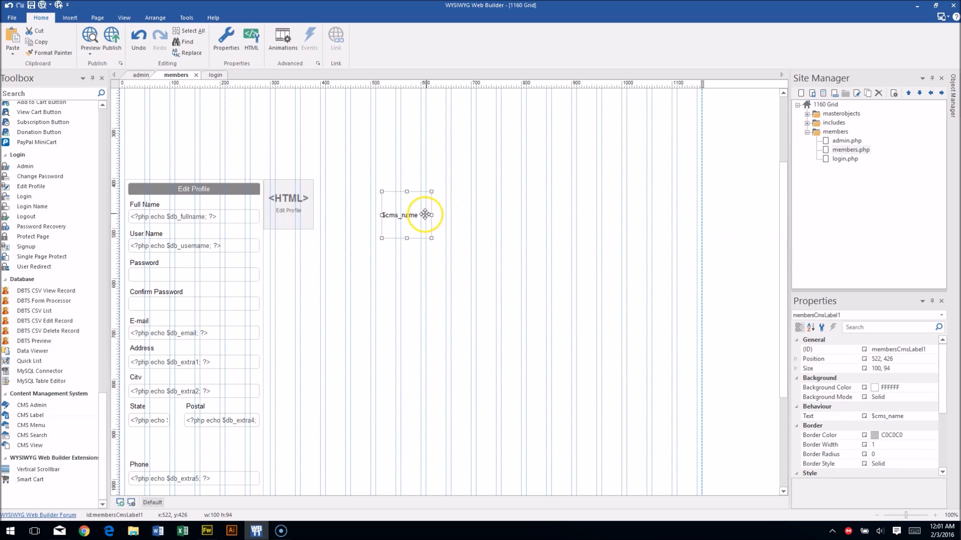
{"action": "left_click_drag", "start_coordinate": [430, 215], "coordinate": [671, 219]}
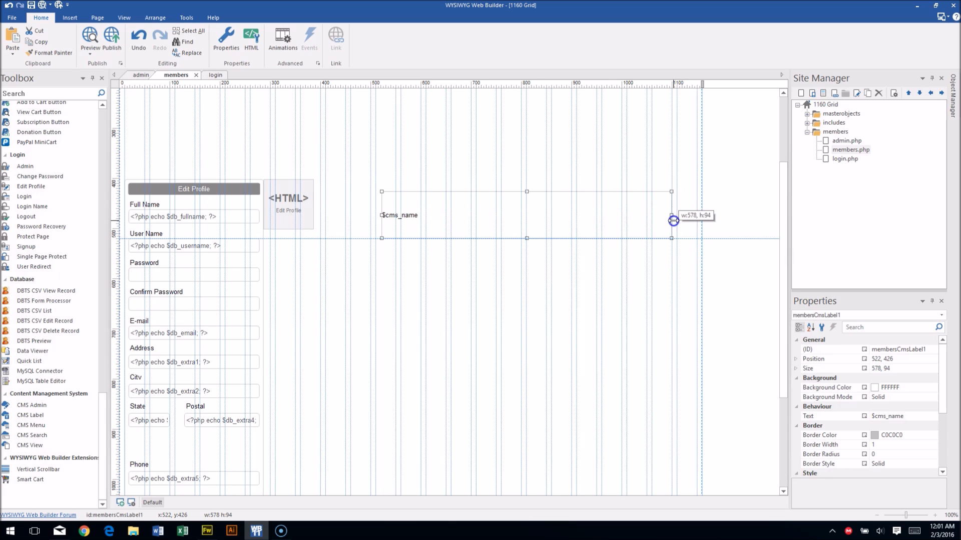
{"action": "double_click", "coordinate": [517, 210]}
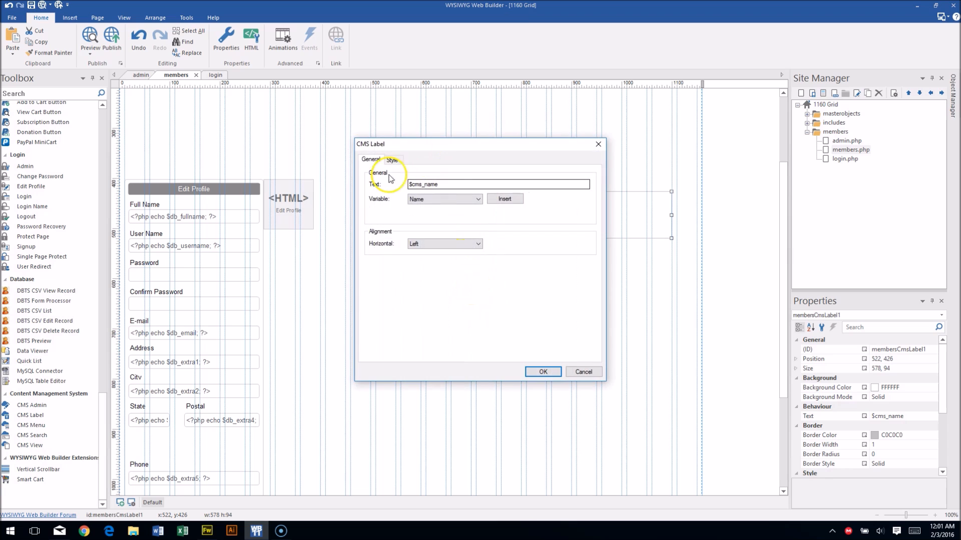
Replace the label's text with $db_fullname.
{"action": "left_click", "coordinate": [466, 185]}
{"action": "key", "text": "BackSpace"}
{"action": "key", "text": "BackSpace"}
{"action": "key", "text": "BackSpace"}
{"action": "key", "text": "BackSpace"}
{"action": "key", "text": "BackSpace"}
{"action": "key", "text": "BackSpace"}
{"action": "key", "text": "BackSpace"}
{"action": "key", "text": "BackSpace"}
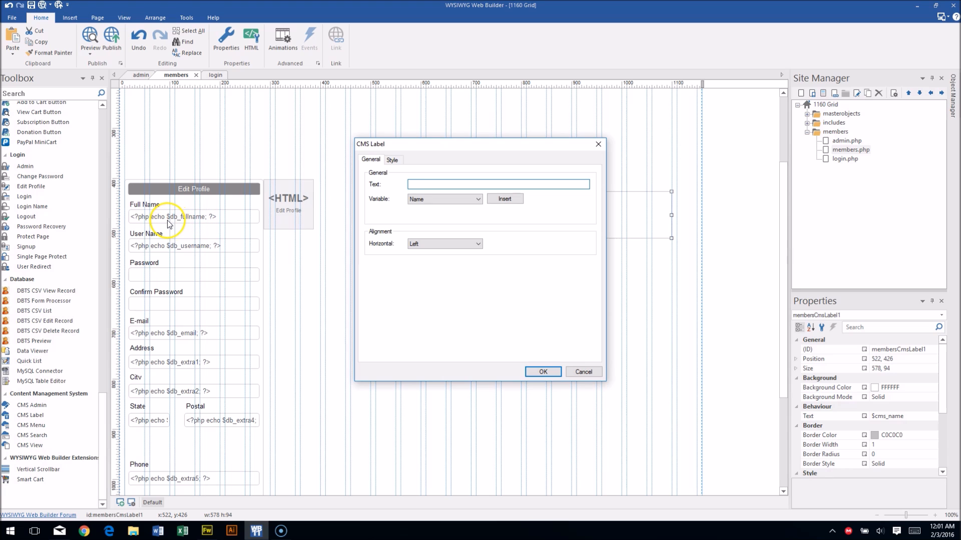
{"action": "left_click", "coordinate": [420, 183]}
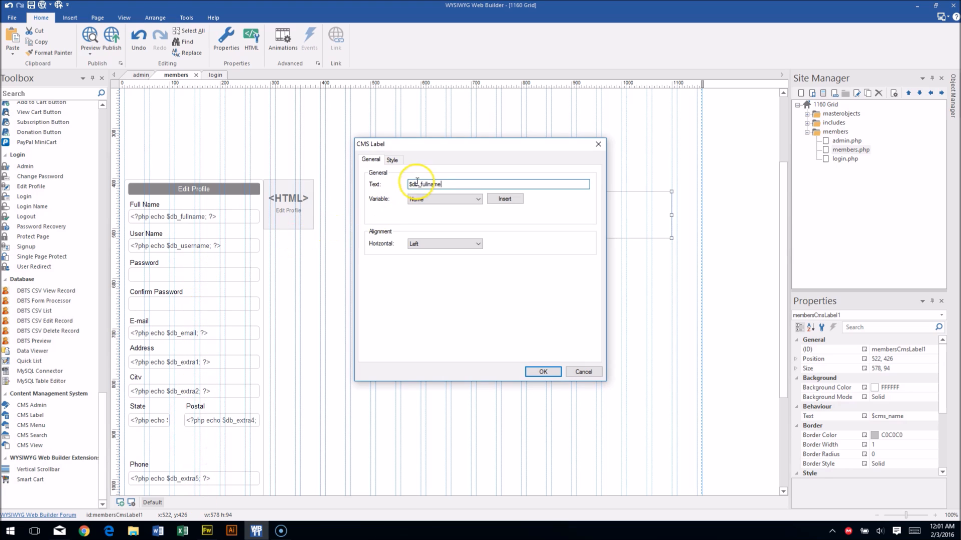
Style the label borderless, 28-point blue, and move it beside the HTML block at 400,396.
{"action": "left_click", "coordinate": [391, 160]}
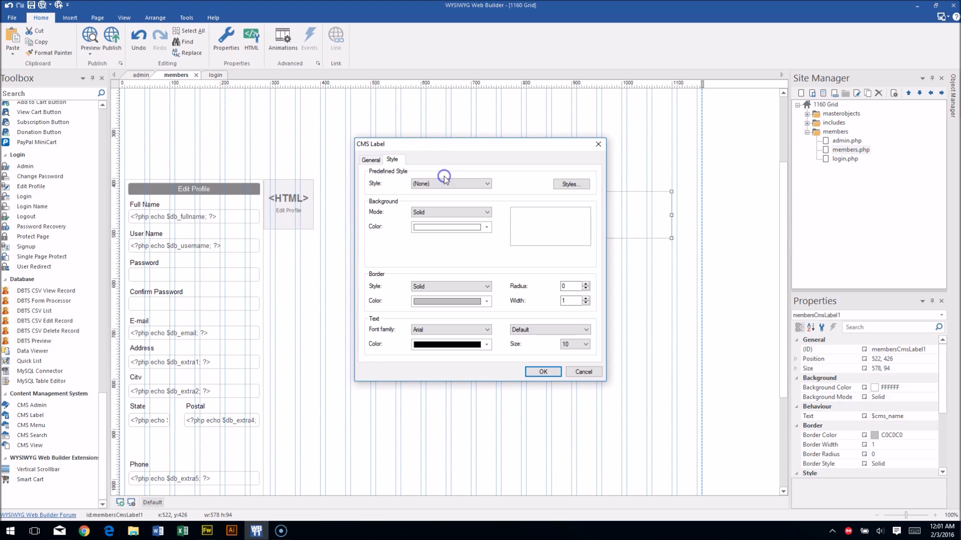
{"action": "left_click", "coordinate": [585, 303]}
{"action": "left_click", "coordinate": [581, 344]}
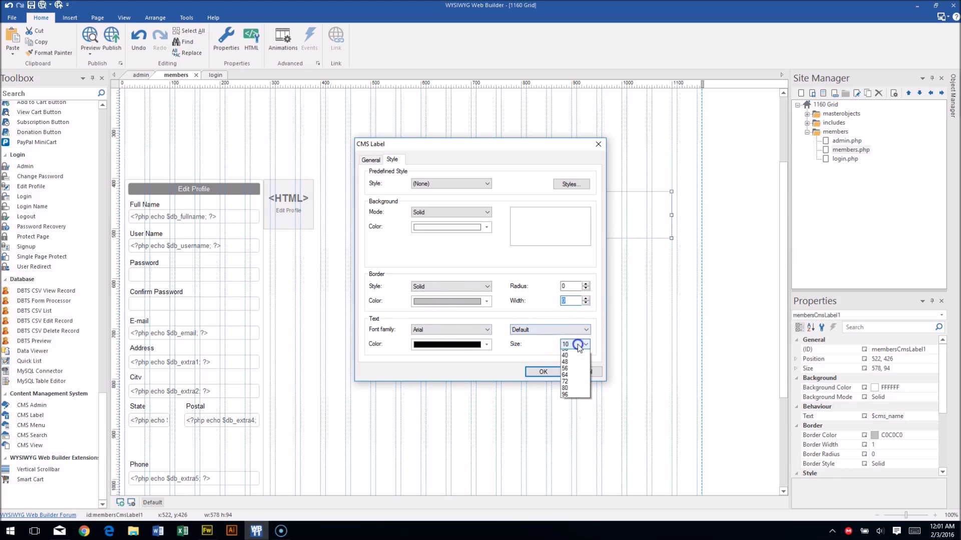
{"action": "left_click", "coordinate": [575, 458]}
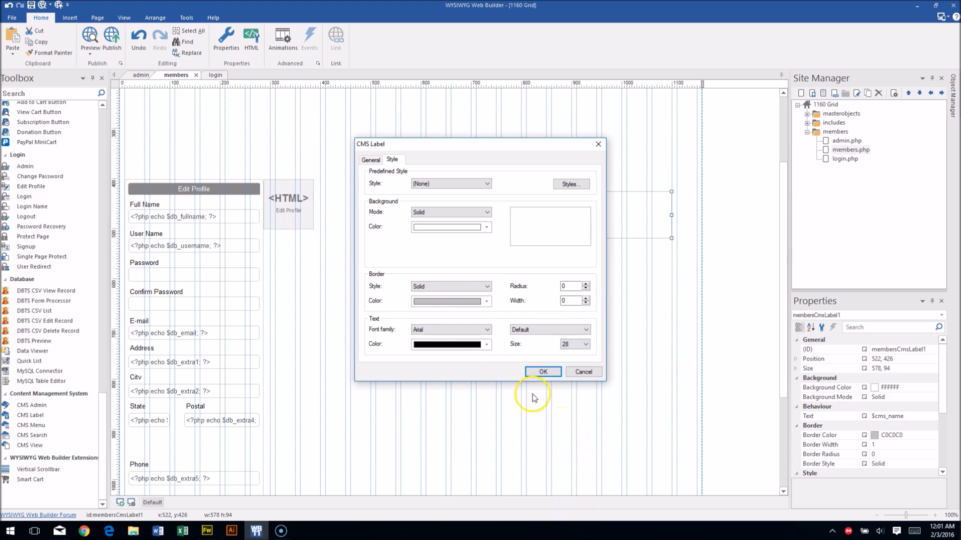
{"action": "left_click", "coordinate": [466, 345]}
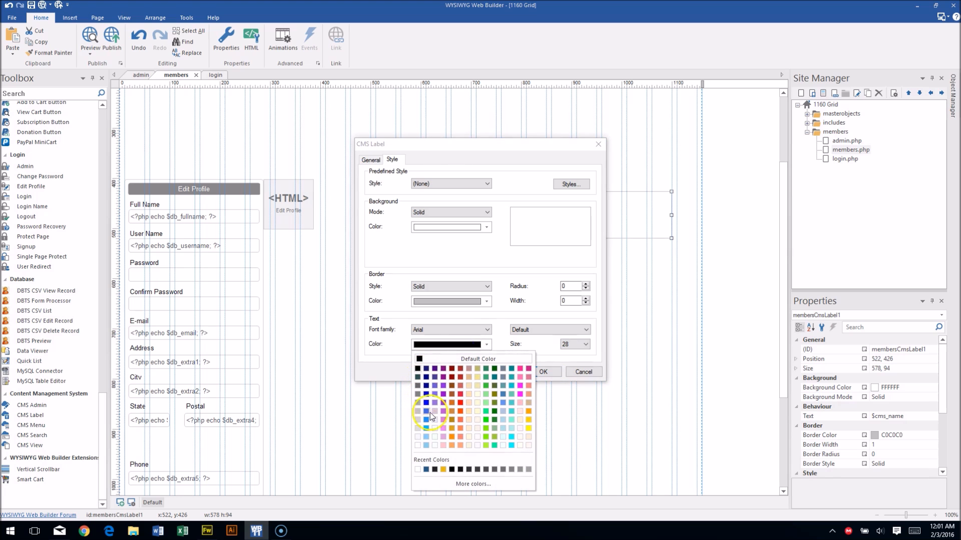
{"action": "left_click", "coordinate": [428, 470]}
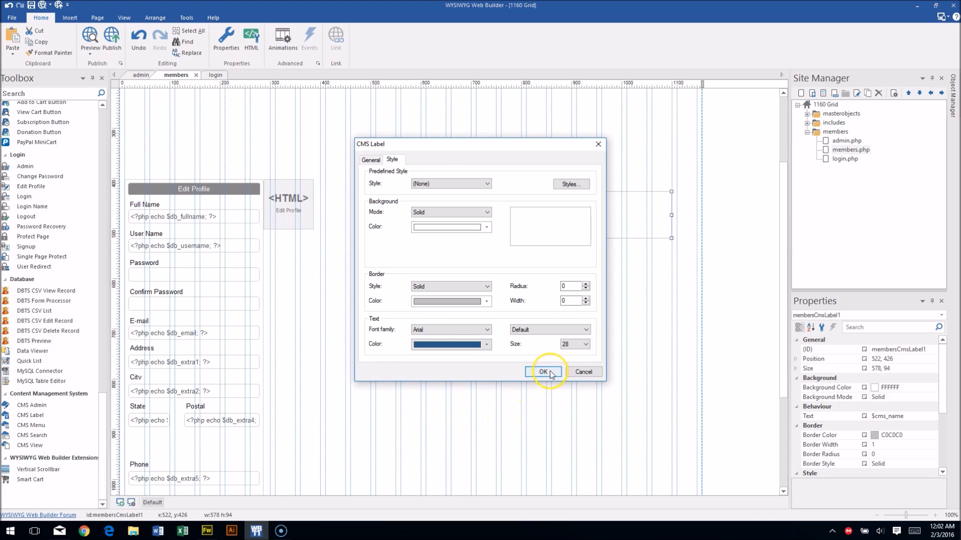
{"action": "left_click", "coordinate": [542, 372]}
{"action": "left_click_drag", "start_coordinate": [545, 220], "coordinate": [484, 209]}
{"action": "left_click", "coordinate": [510, 305]}
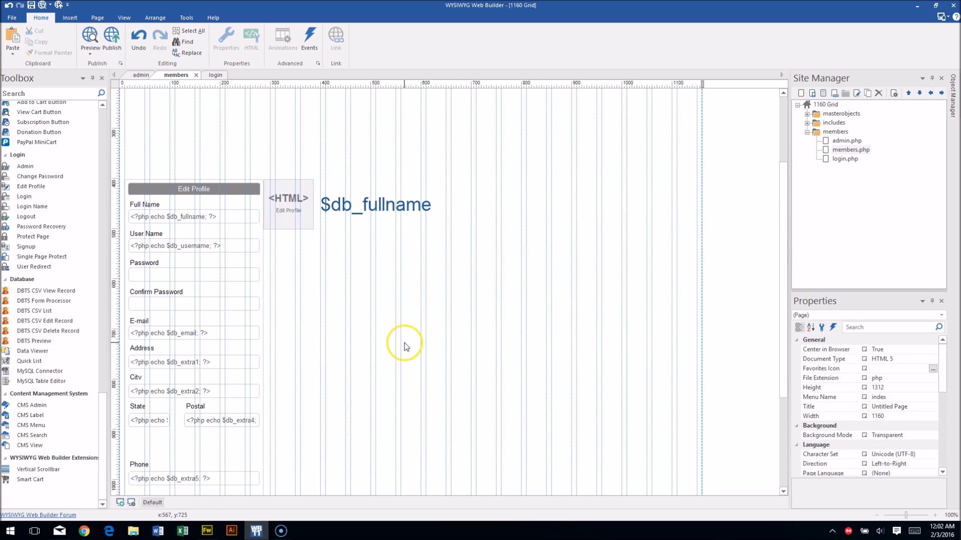
Drop a new HTML block onto members.php and move it to the page's top-left corner.
{"action": "scroll", "coordinate": [370, 315], "scroll_direction": "up", "scroll_amount": 2}
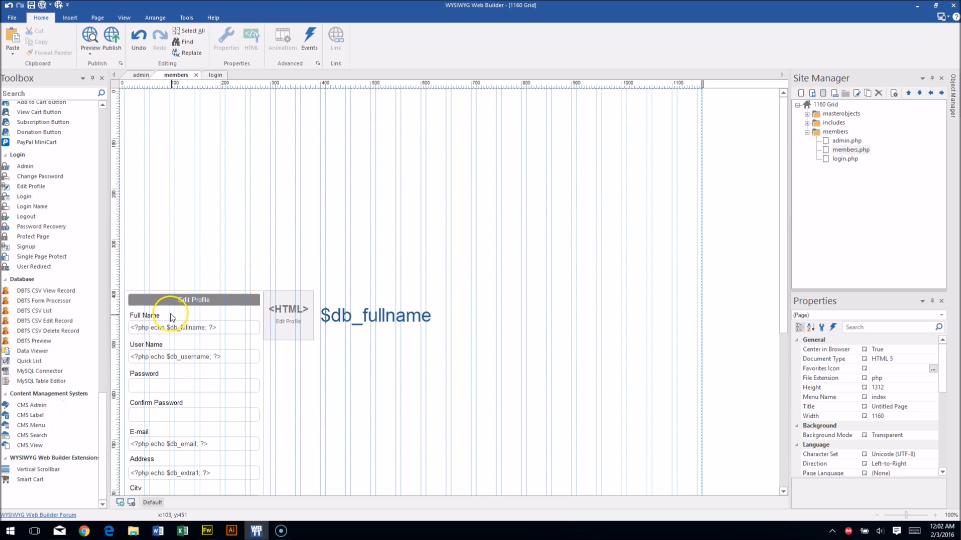
{"action": "scroll", "coordinate": [172, 448], "scroll_direction": "down", "scroll_amount": 2}
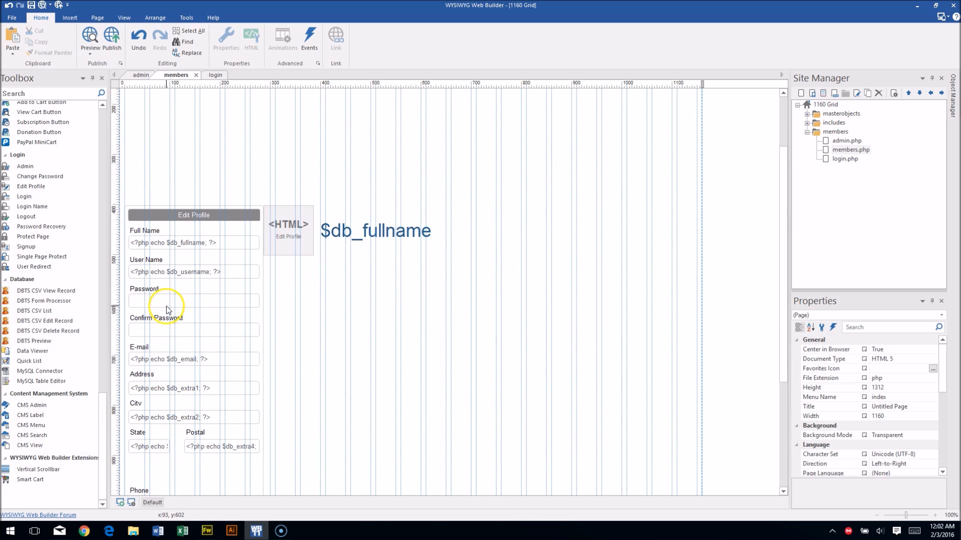
{"action": "scroll", "coordinate": [258, 418], "scroll_direction": "up", "scroll_amount": 2}
{"action": "scroll", "coordinate": [69, 156], "scroll_direction": "up", "scroll_amount": 1}
{"action": "left_click_drag", "start_coordinate": [102, 403], "coordinate": [116, 108]}
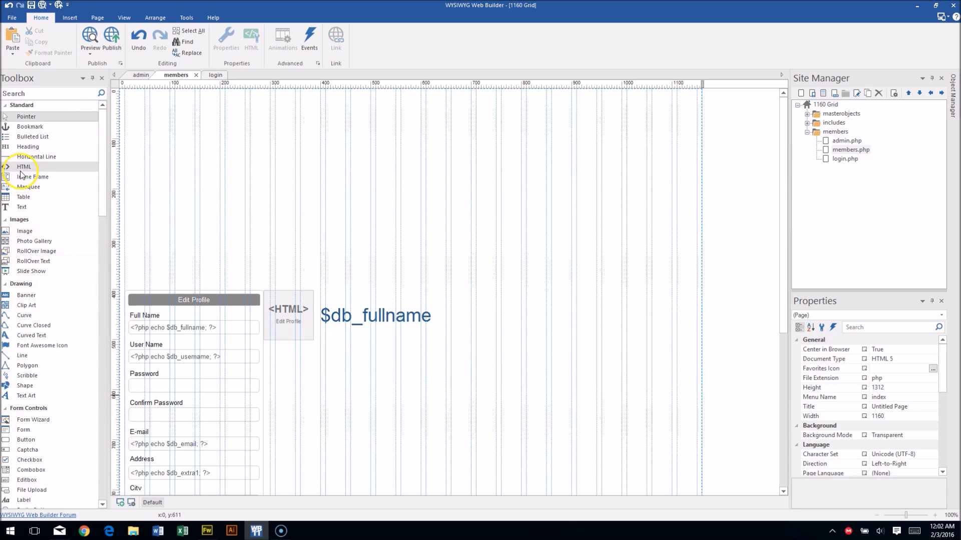
{"action": "left_click_drag", "start_coordinate": [23, 167], "coordinate": [150, 141]}
{"action": "left_click_drag", "start_coordinate": [186, 175], "coordinate": [161, 123]}
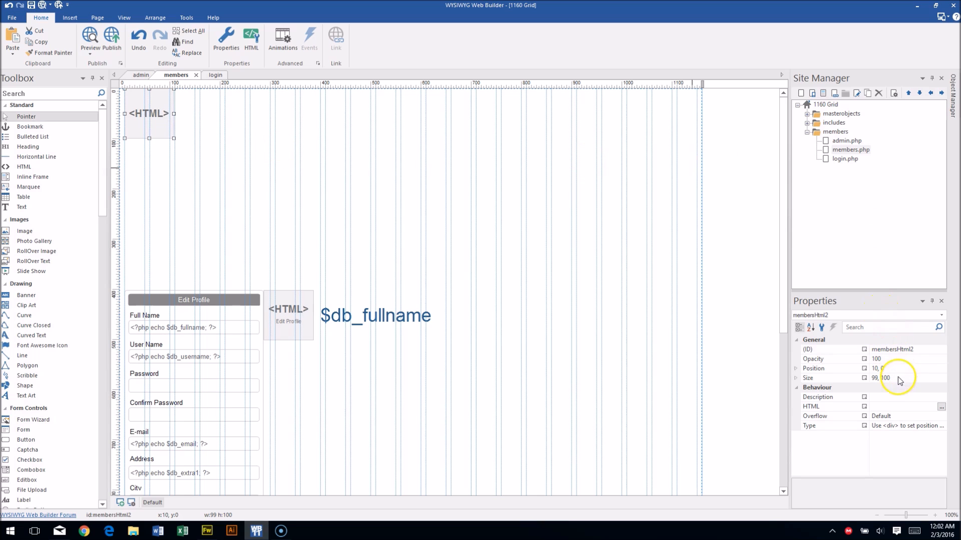
Resize the HTML block to 1140 by 300 pixels.
{"action": "left_click", "coordinate": [836, 379]}
{"action": "type", "text": "1140"}
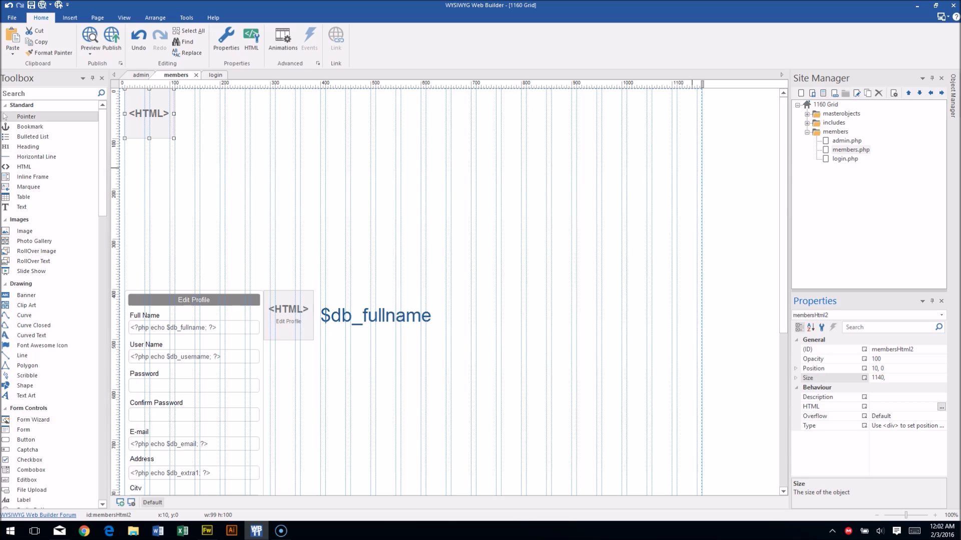
{"action": "key", "text": "Return"}
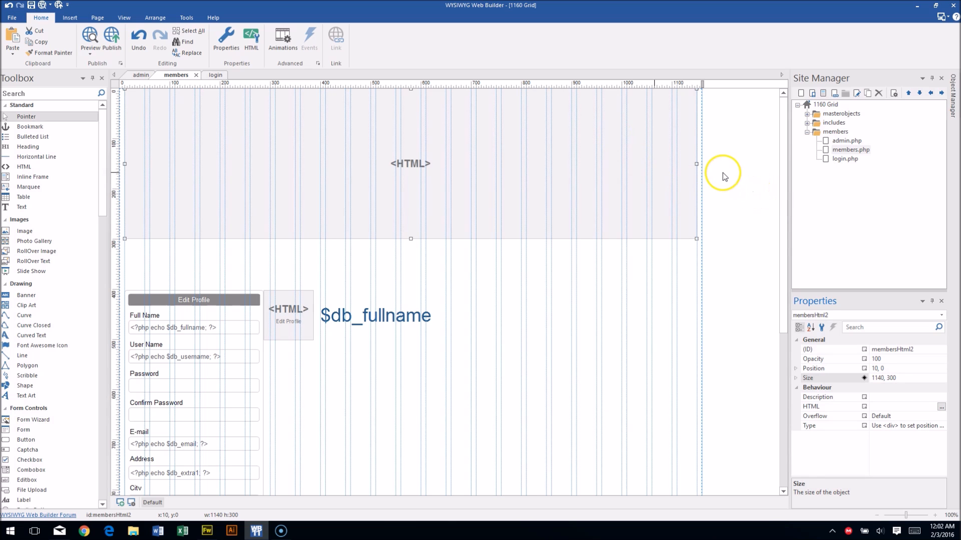
Code the block as a div with background-color from PHP $db_extra7, width 1140px, height 300px.
{"action": "double_click", "coordinate": [229, 152]}
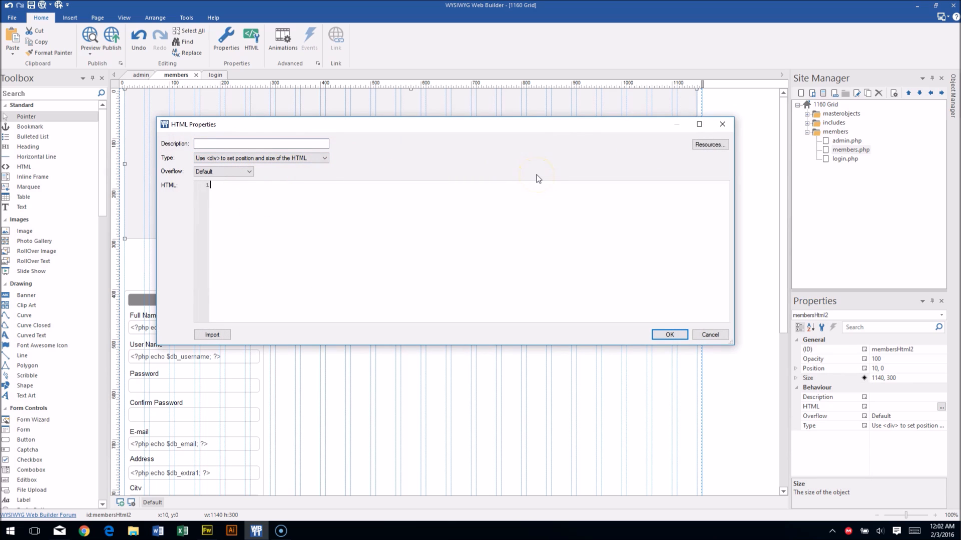
{"action": "type", "text": "<div style=\"\">"}
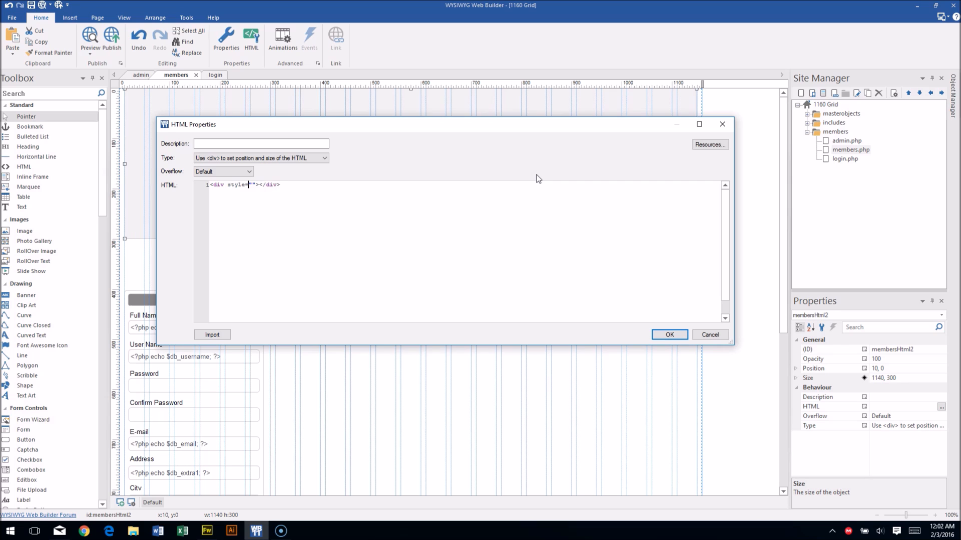
{"action": "type", "text": "bac"}
{"action": "type", "text": "kground-c"}
{"action": "type", "text": "olor"}
{"action": "type", "text": ":"}
{"action": "type", "text": "c"}
{"action": "type", "text": "?"}
{"action": "type", "text": "php"}
{"action": "type", "text": "echo"}
{"action": "type", "text": " $db_extra"}
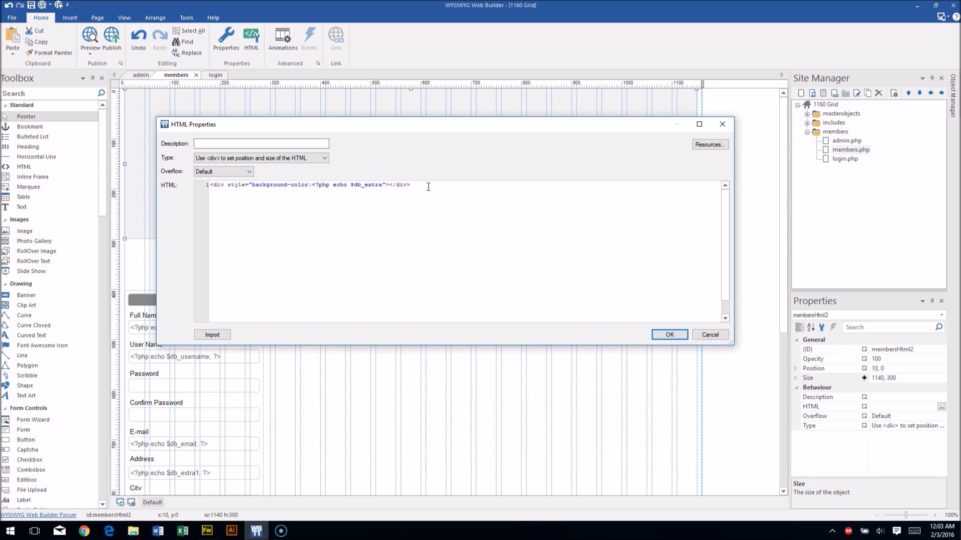
{"action": "type", "text": "7"}
{"action": "key", "text": "BackSpace"}
{"action": "type", "text": "; width:1140px; height:300px;"}
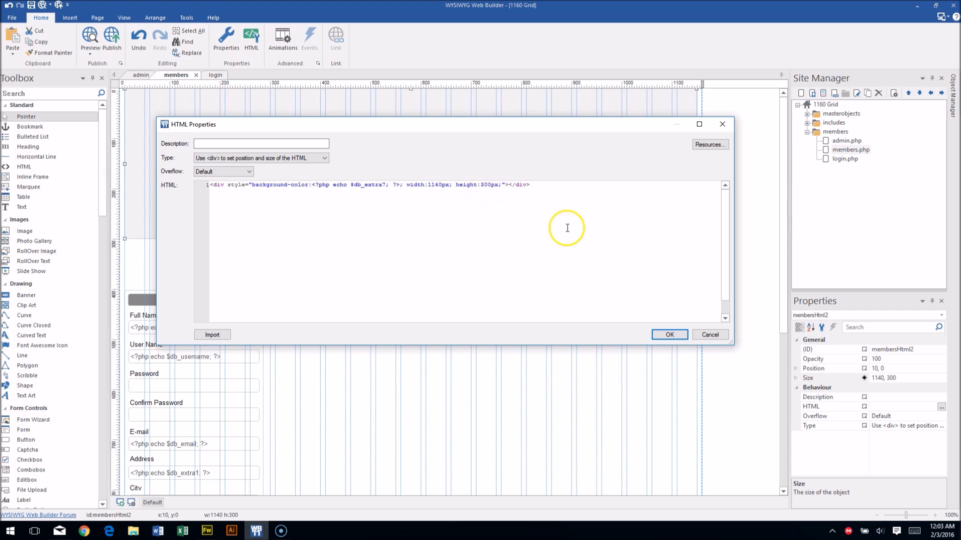
{"action": "left_click", "coordinate": [669, 335]}
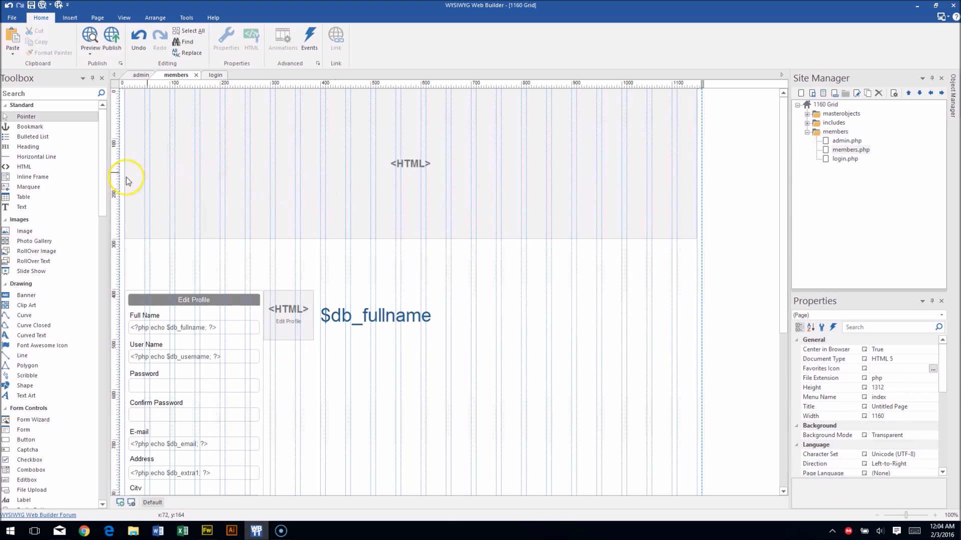
Insert the profile-overlay image and position it over the banner at 10,0.
{"action": "left_click_drag", "start_coordinate": [25, 231], "coordinate": [475, 292]}
{"action": "left_click", "coordinate": [528, 275]}
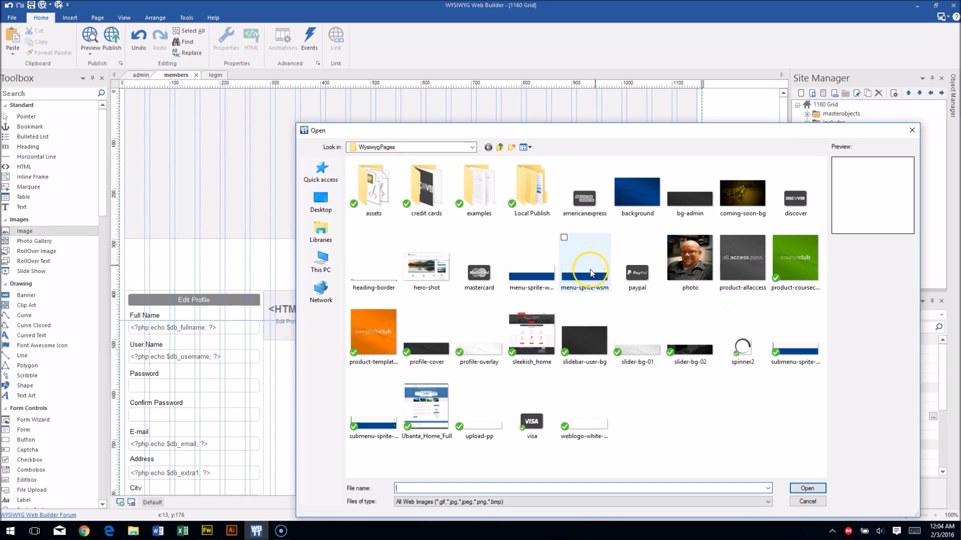
{"action": "left_click", "coordinate": [480, 344]}
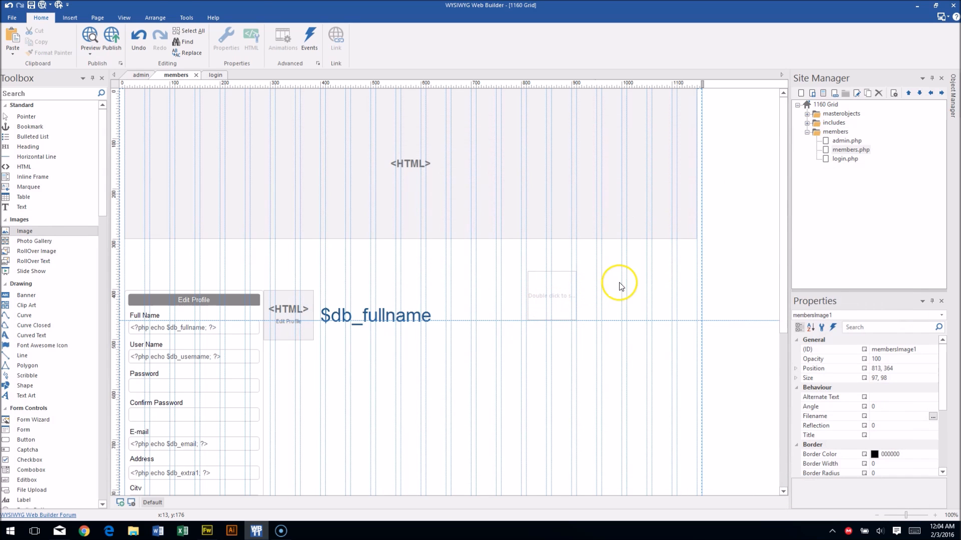
{"action": "left_click_drag", "start_coordinate": [701, 322], "coordinate": [180, 123]}
{"action": "left_click", "coordinate": [652, 203]}
{"action": "left_click", "coordinate": [719, 177]}
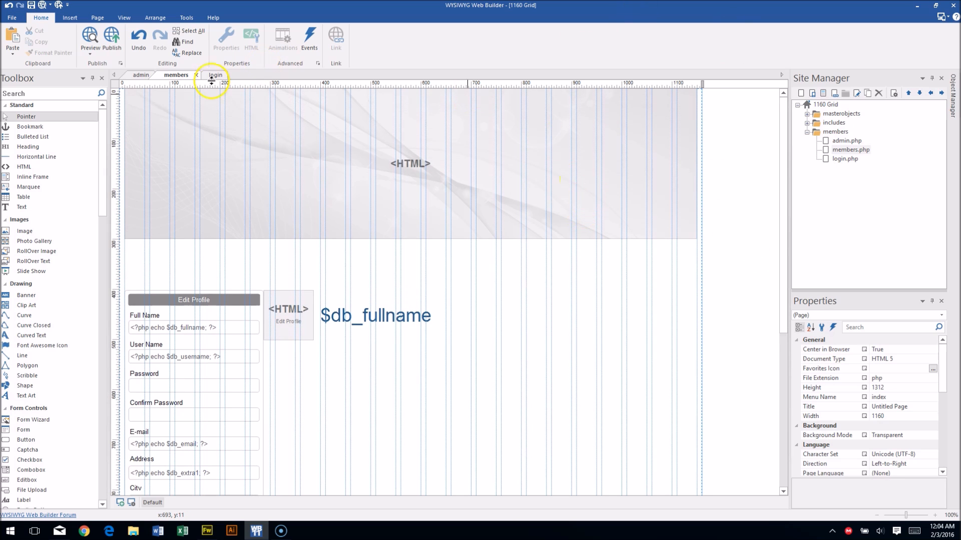
{"action": "left_click", "coordinate": [111, 39]}
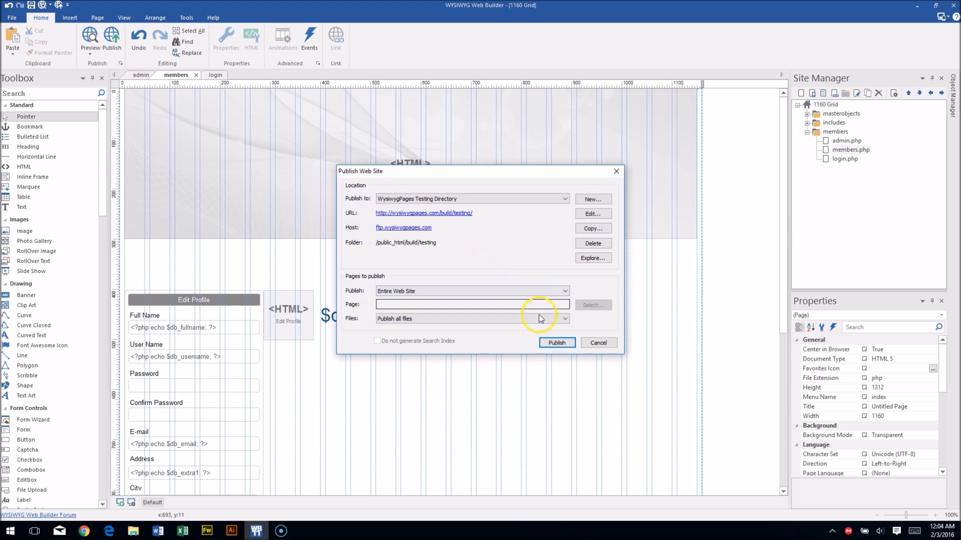
Publish the entire site and visit the published members.php in the browser.
{"action": "left_click", "coordinate": [558, 342]}
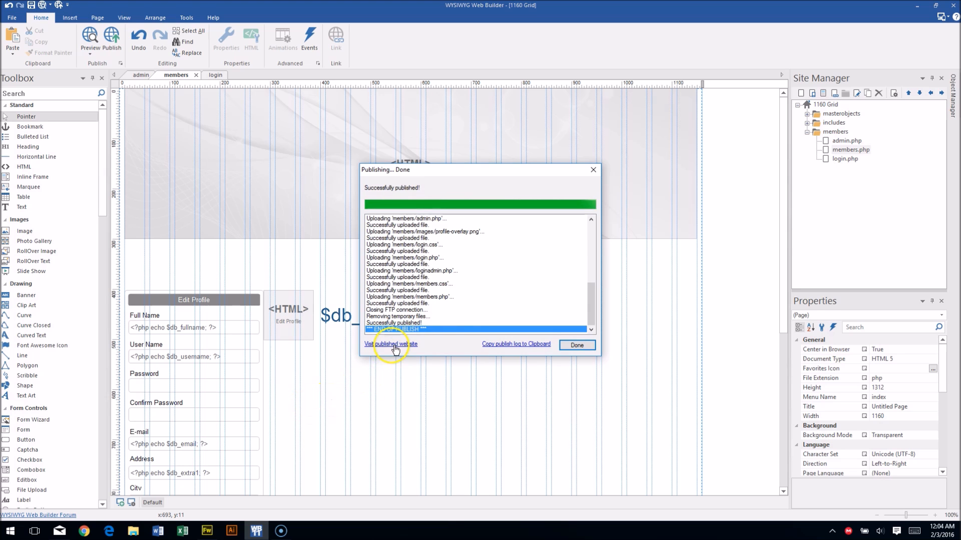
{"action": "left_click", "coordinate": [393, 345]}
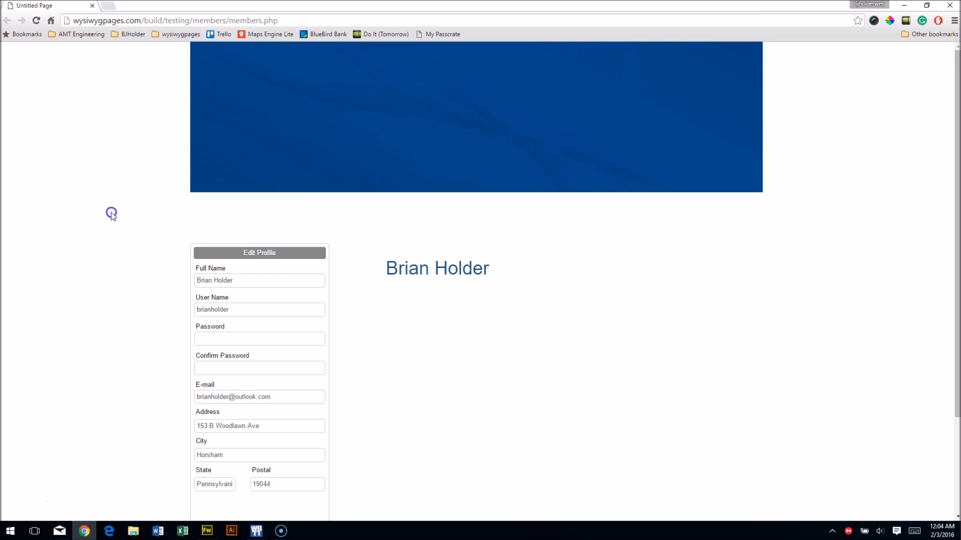
Check the live banner, name heading and Full Name field, then open the Favorite Color chooser.
{"action": "scroll", "coordinate": [118, 257], "scroll_direction": "down", "scroll_amount": 3}
{"action": "left_click", "coordinate": [257, 509]}
{"action": "left_click_drag", "start_coordinate": [517, 267], "coordinate": [382, 270]}
{"action": "left_click", "coordinate": [448, 270]}
{"action": "left_click", "coordinate": [199, 282]}
{"action": "left_click", "coordinate": [240, 283]}
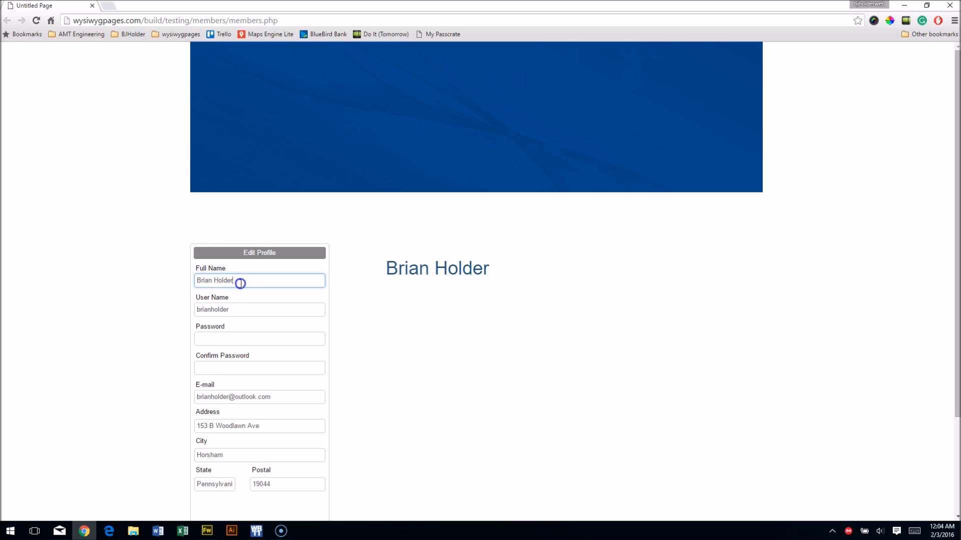
{"action": "left_click", "coordinate": [147, 284]}
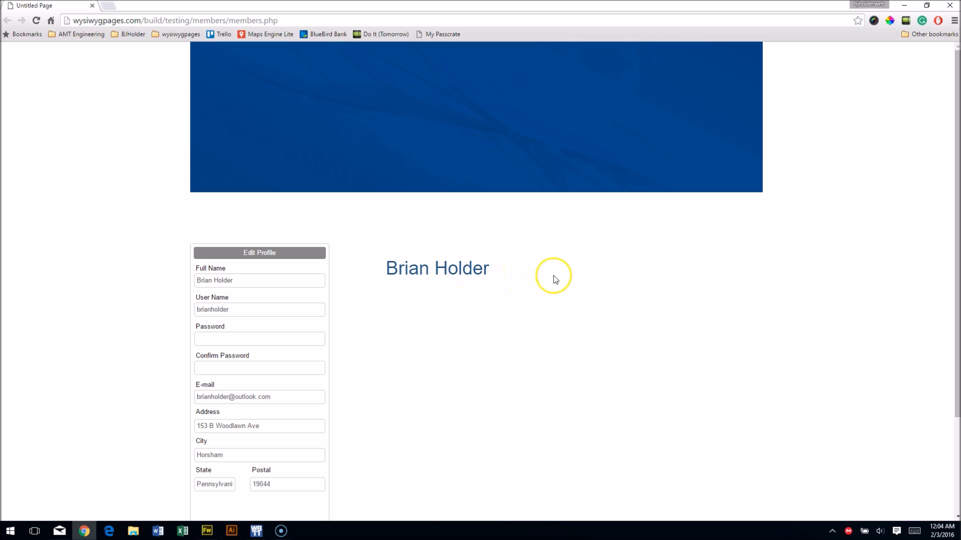
{"action": "scroll", "coordinate": [558, 281], "scroll_direction": "down", "scroll_amount": 3}
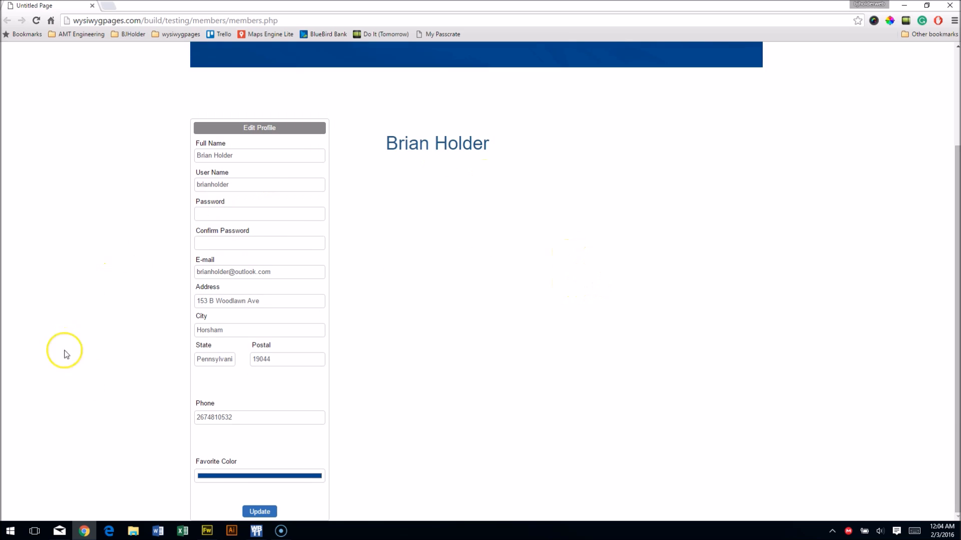
{"action": "left_click", "coordinate": [220, 478]}
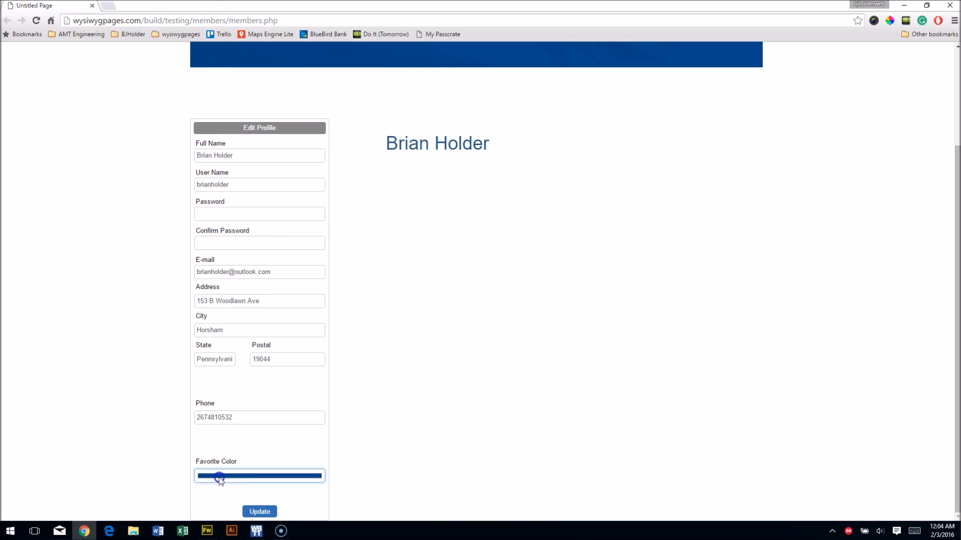
Pick a bright teal favorite color and save the profile with Update.
{"action": "left_click_drag", "start_coordinate": [173, 6], "coordinate": [364, 122]}
{"action": "mouse_move", "coordinate": [346, 191]}
{"action": "left_mouse_down"}
{"action": "mouse_move", "coordinate": [334, 168]}
{"action": "mouse_move", "coordinate": [349, 193]}
{"action": "mouse_move", "coordinate": [349, 176]}
{"action": "left_mouse_up"}
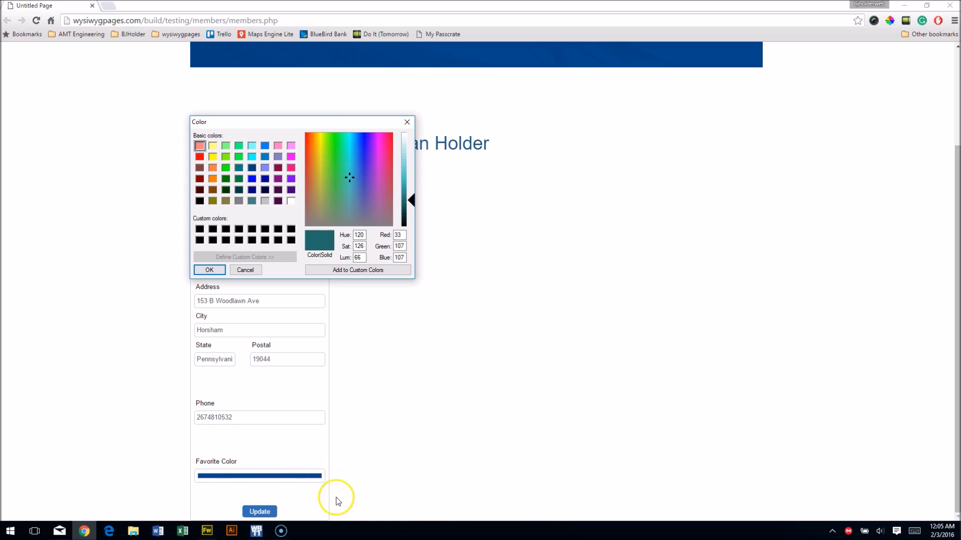
{"action": "left_click", "coordinate": [235, 476]}
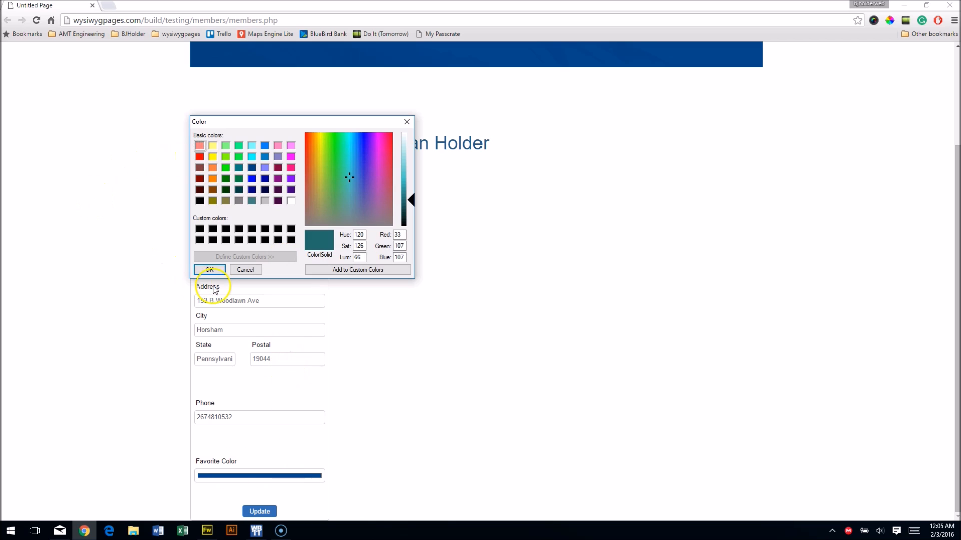
{"action": "left_click_drag", "start_coordinate": [412, 200], "coordinate": [414, 195]}
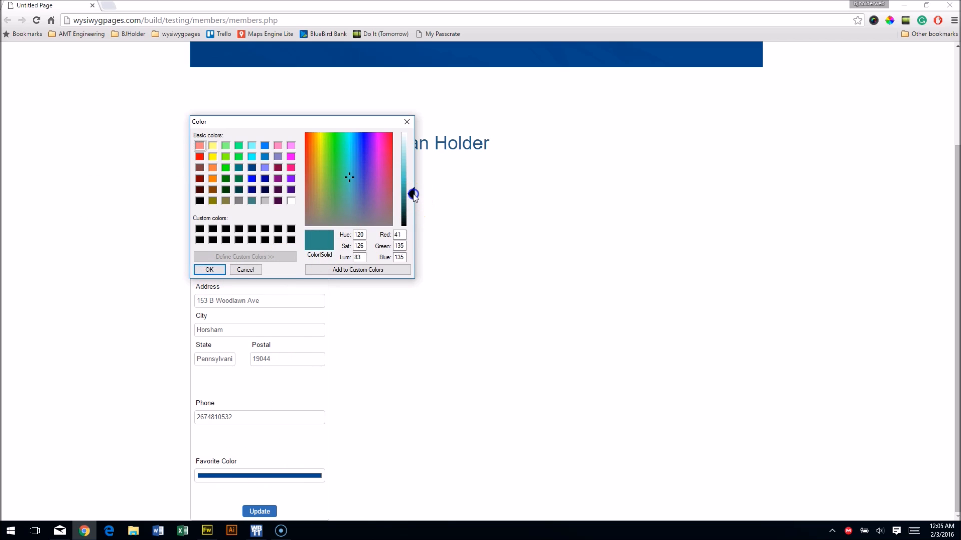
{"action": "left_click", "coordinate": [206, 270]}
{"action": "left_click", "coordinate": [258, 512]}
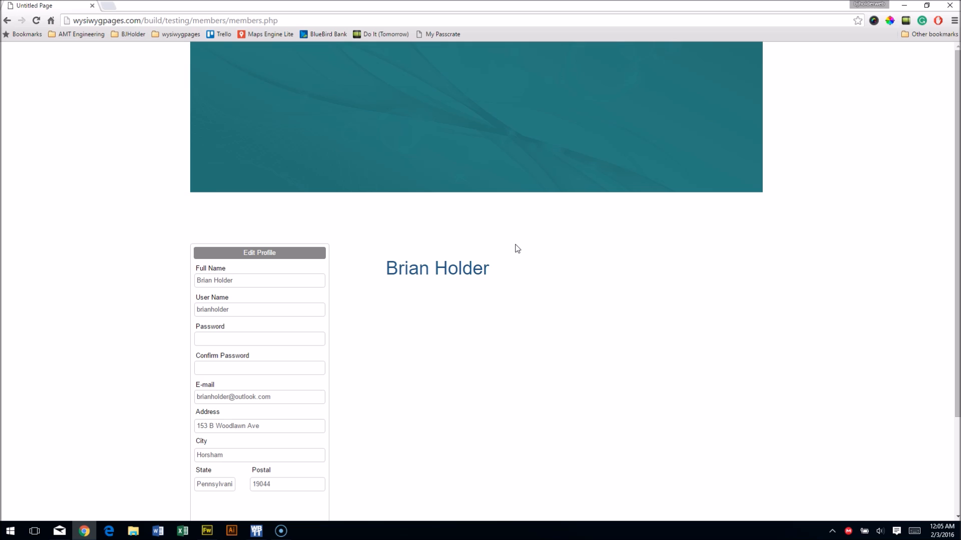
Change the favorite color to green and save the profile, turning the banner green.
{"action": "scroll", "coordinate": [517, 248], "scroll_direction": "down", "scroll_amount": 3}
{"action": "left_click", "coordinate": [207, 475]}
{"action": "left_click_drag", "start_coordinate": [161, 47], "coordinate": [137, 41]}
{"action": "left_click", "coordinate": [20, 153]}
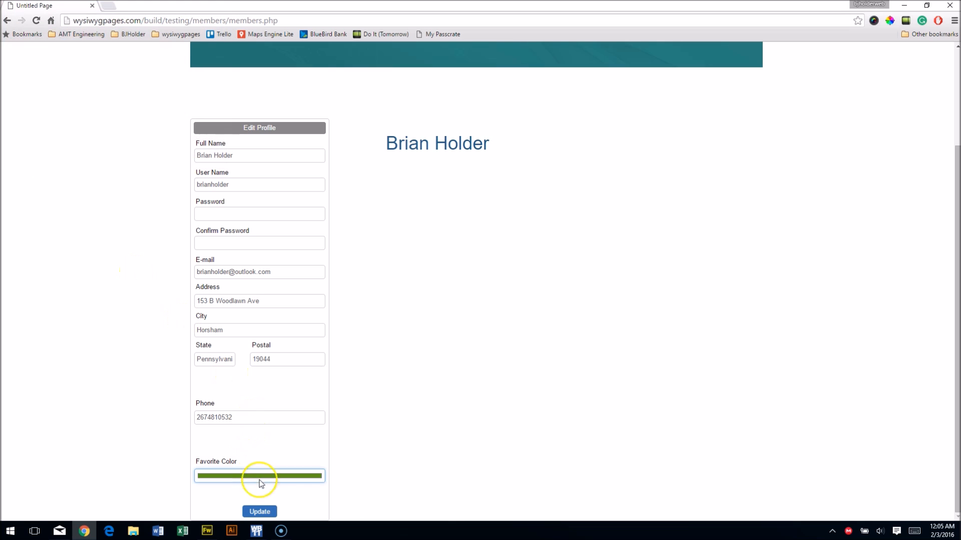
{"action": "left_click", "coordinate": [260, 511]}
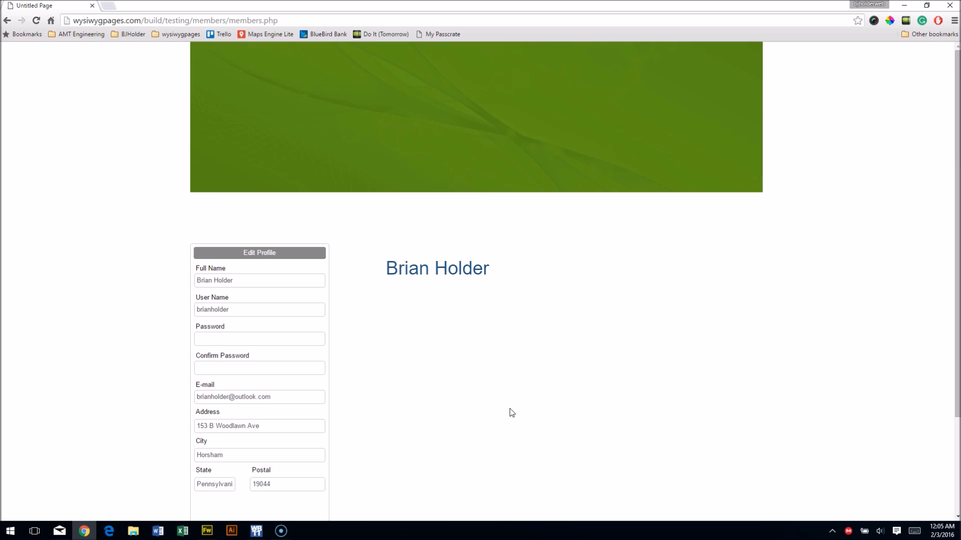
{"action": "left_click", "coordinate": [493, 197]}
Back in the members page design, undo the last change and inspect Favorite_Color's Initial value.
{"action": "left_click", "coordinate": [256, 530]}
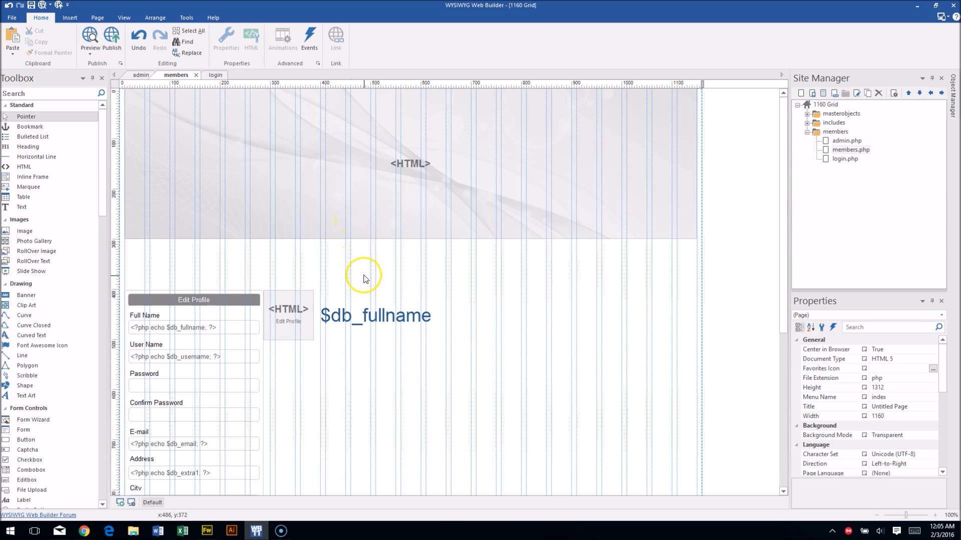
{"action": "left_click", "coordinate": [142, 39]}
{"action": "scroll", "coordinate": [175, 396], "scroll_direction": "down", "scroll_amount": 3}
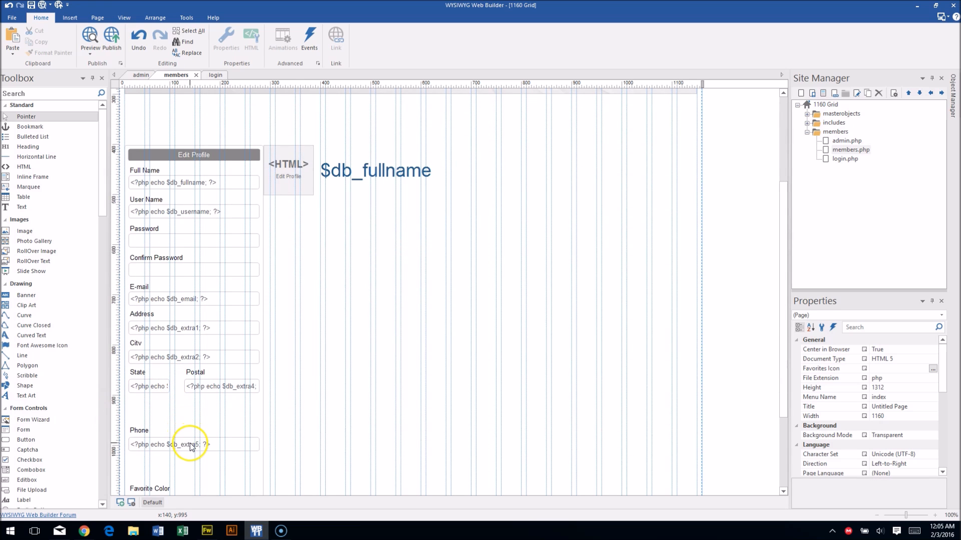
{"action": "scroll", "coordinate": [190, 447], "scroll_direction": "down", "scroll_amount": 2}
{"action": "left_click", "coordinate": [194, 425]}
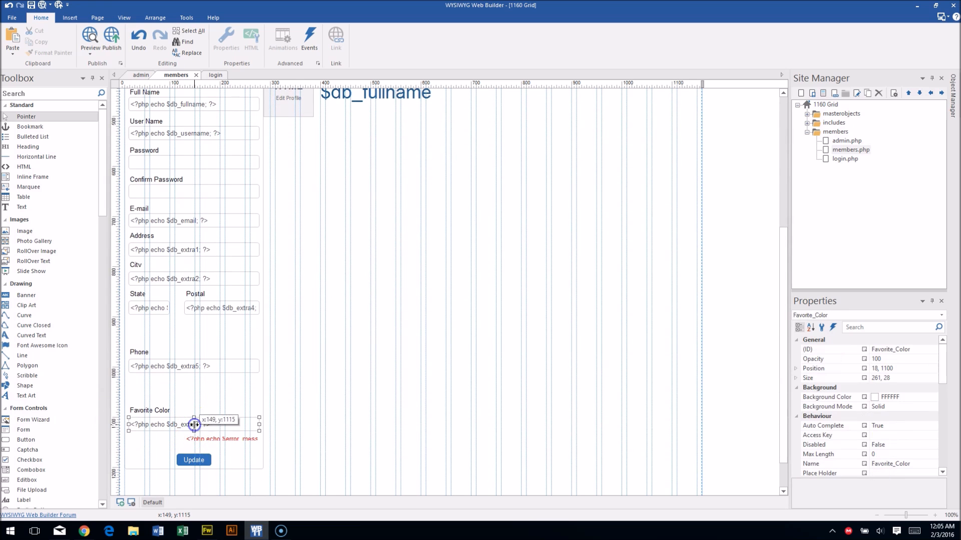
{"action": "double_click", "coordinate": [195, 425]}
{"action": "left_click", "coordinate": [498, 196]}
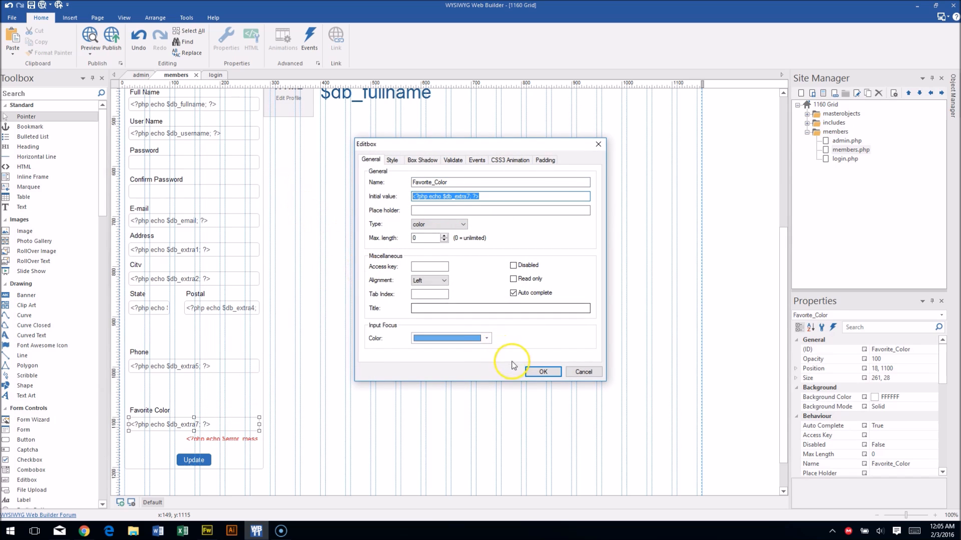
{"action": "left_click", "coordinate": [543, 372]}
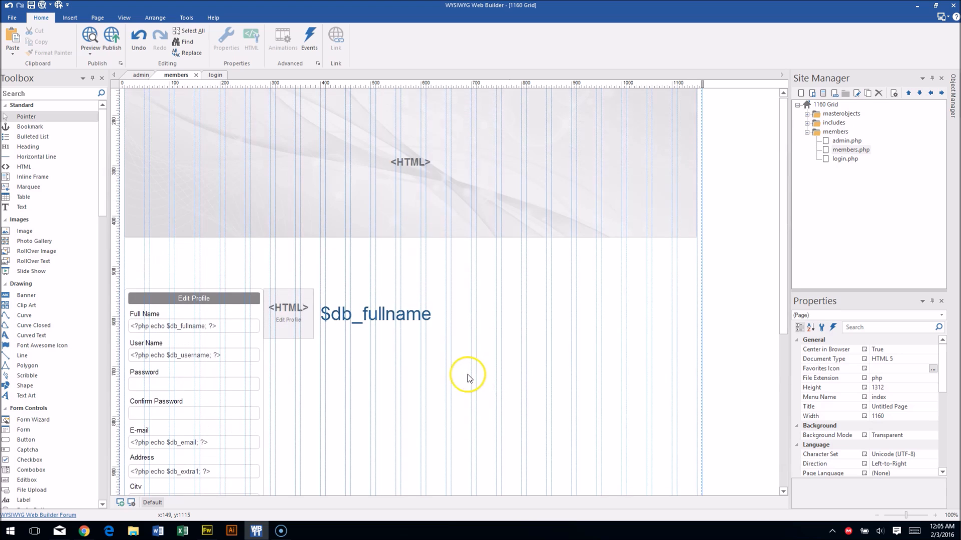
Create a new style named profile-name with a PHP favourite-colour rule in Custom Styles.
{"action": "left_click", "coordinate": [186, 18]}
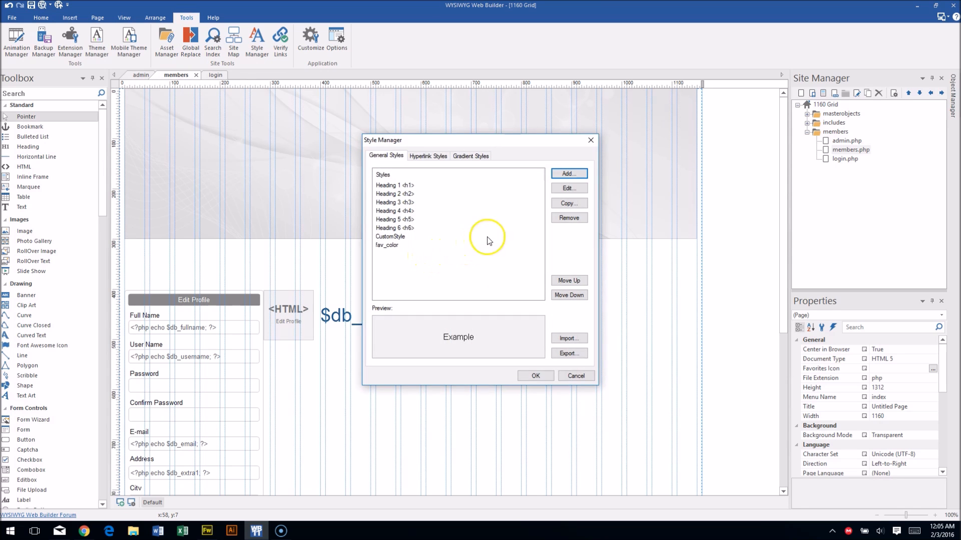
{"action": "left_click", "coordinate": [396, 244]}
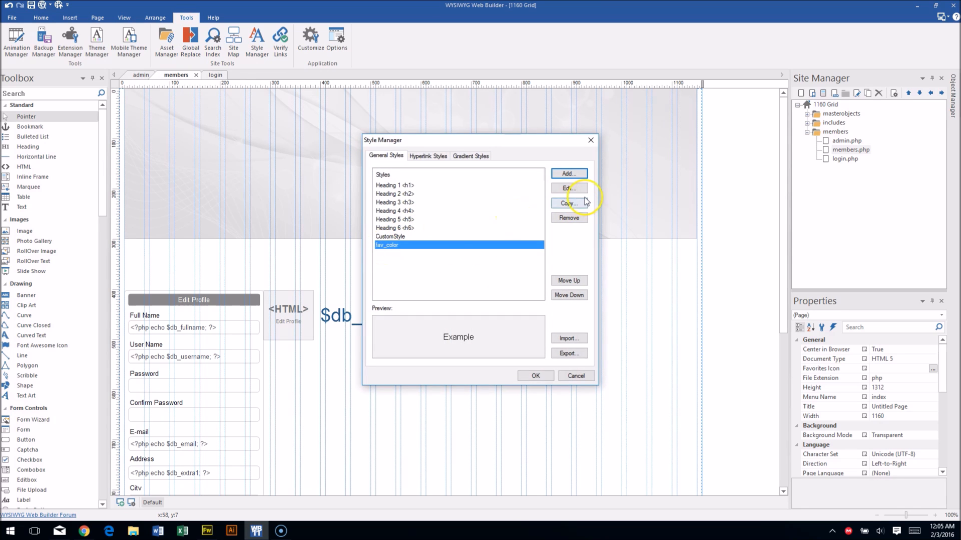
{"action": "left_click", "coordinate": [564, 174]}
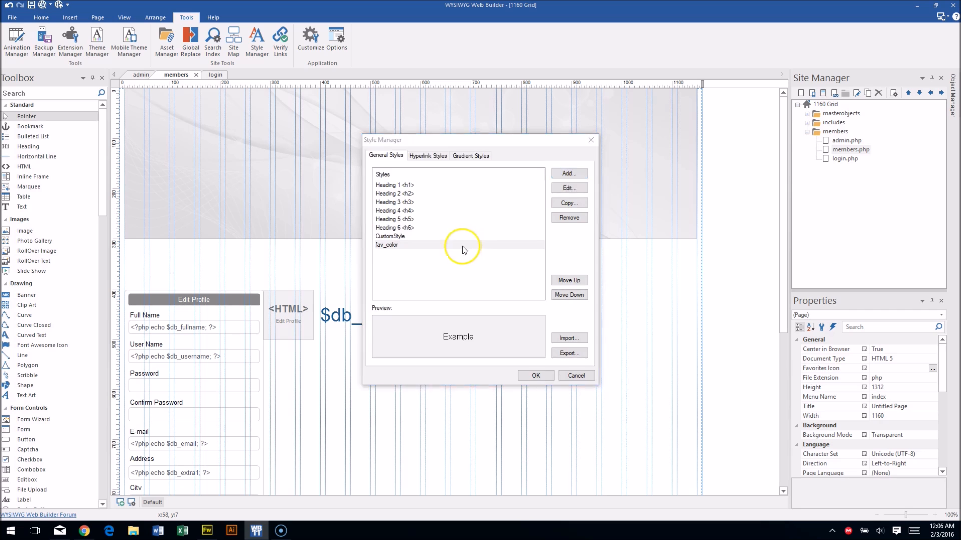
{"action": "double_click", "coordinate": [422, 158]}
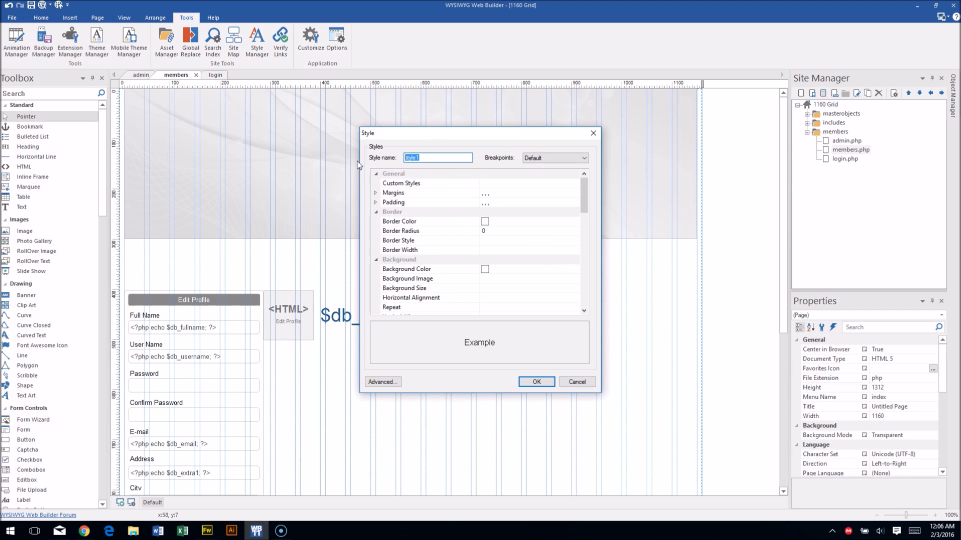
{"action": "type", "text": "profile-name"}
{"action": "left_click", "coordinate": [515, 182]}
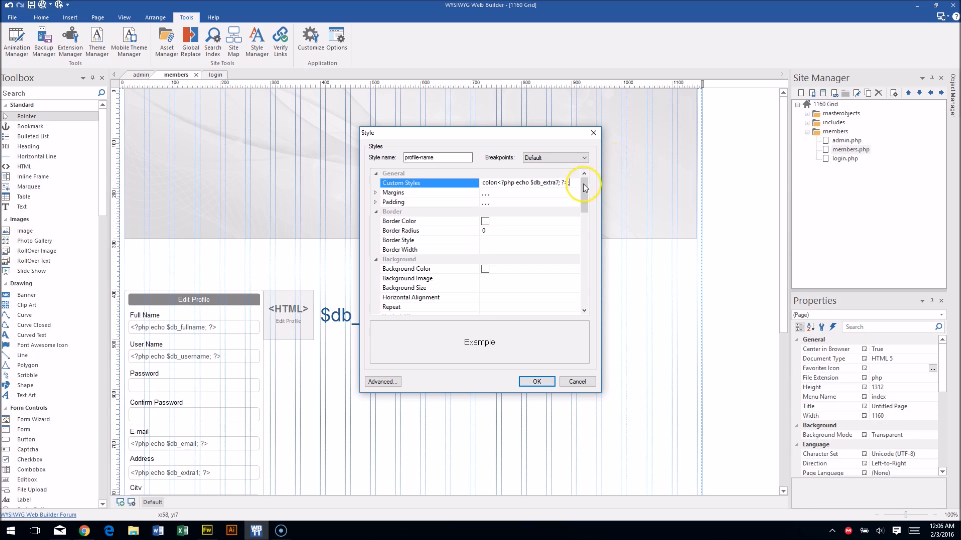
{"action": "left_click_drag", "start_coordinate": [584, 185], "coordinate": [585, 226]}
Give profile-name Arial font, size 36 and bold, then save and close the Style Manager.
{"action": "left_click", "coordinate": [569, 201]}
{"action": "left_click", "coordinate": [574, 203]}
{"action": "left_click", "coordinate": [497, 226]}
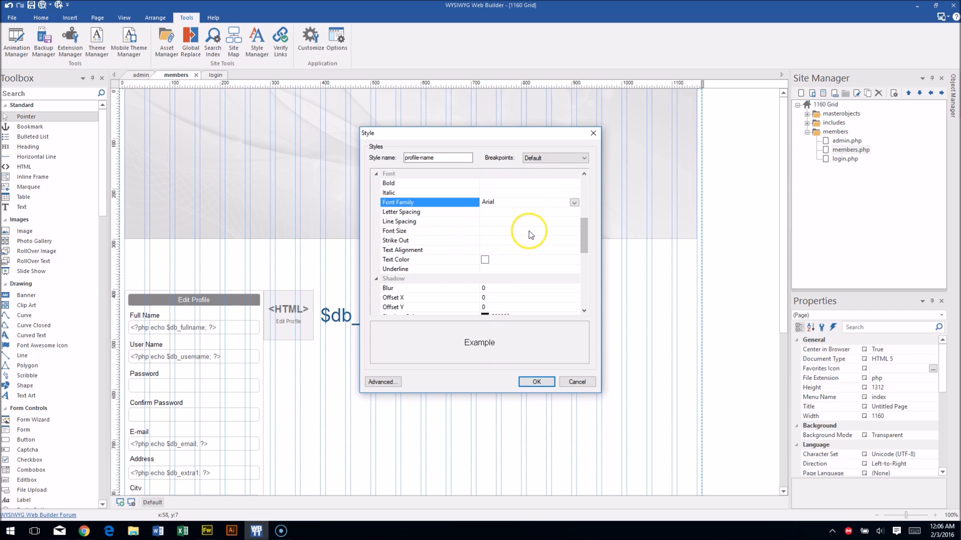
{"action": "left_click", "coordinate": [572, 231]}
{"action": "left_click", "coordinate": [573, 231]}
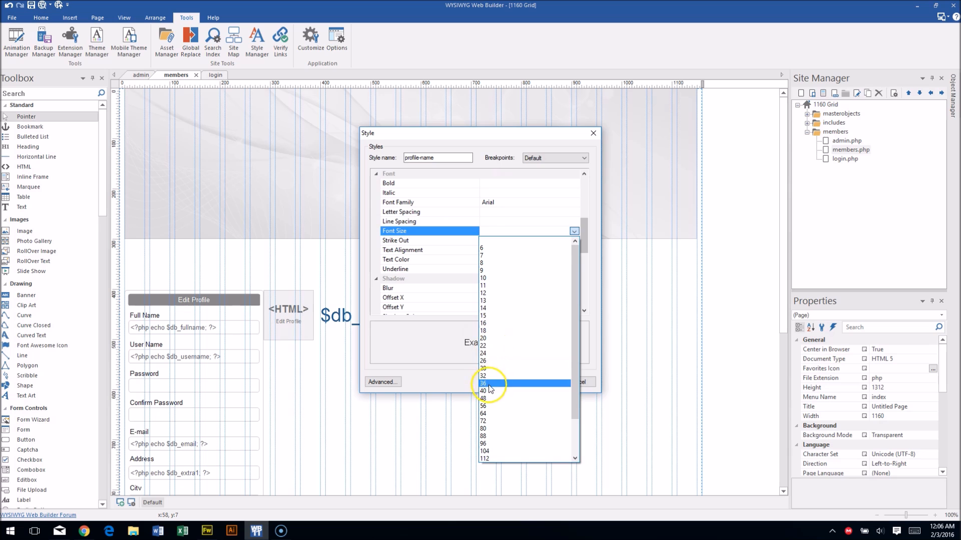
{"action": "left_click", "coordinate": [488, 382]}
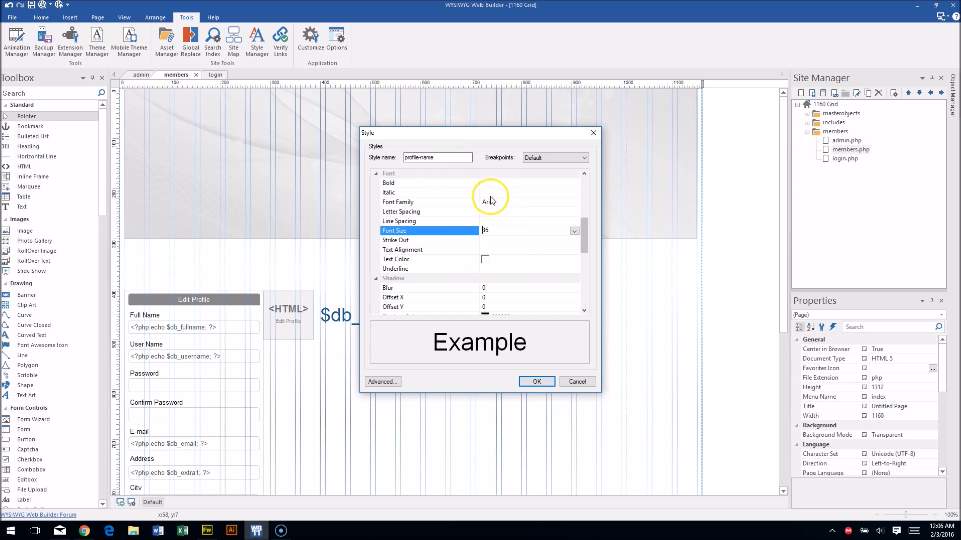
{"action": "left_click", "coordinate": [573, 184]}
{"action": "left_click", "coordinate": [574, 183]}
{"action": "left_click", "coordinate": [554, 198]}
{"action": "left_click", "coordinate": [541, 383]}
{"action": "left_click", "coordinate": [535, 377]}
{"action": "left_click", "coordinate": [401, 307]}
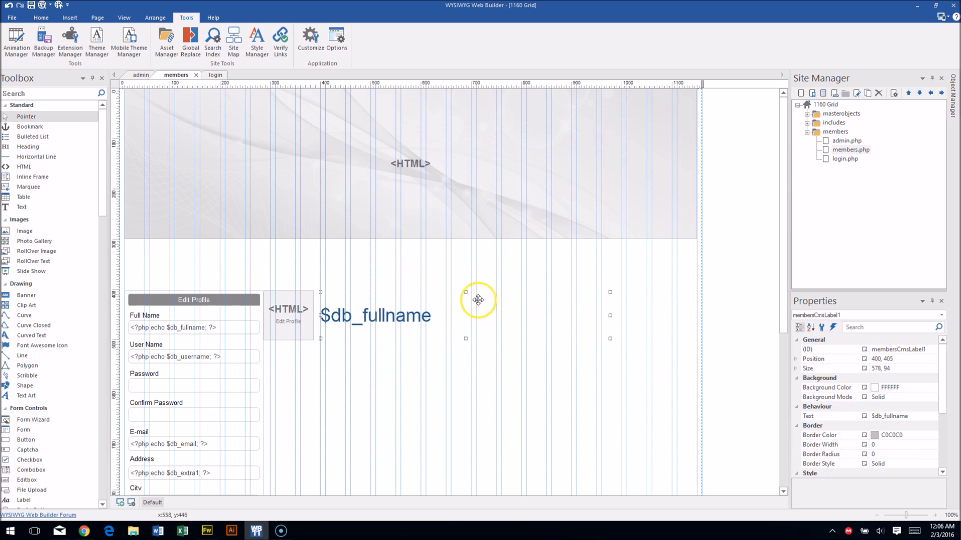
Assign the predefined profile-name style to the $db_fullname CMS label.
{"action": "double_click", "coordinate": [478, 300]}
{"action": "left_click", "coordinate": [393, 159]}
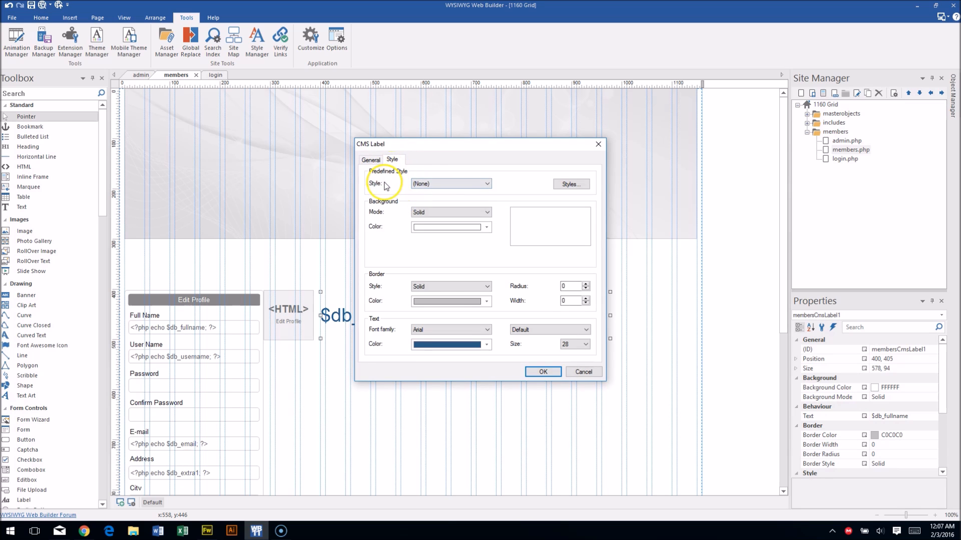
{"action": "left_click", "coordinate": [425, 184]}
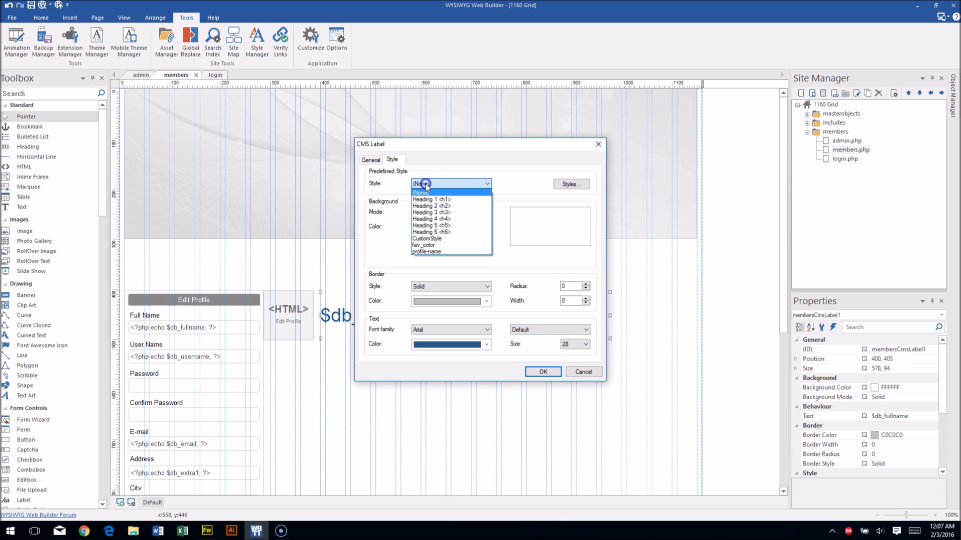
{"action": "left_click", "coordinate": [433, 252]}
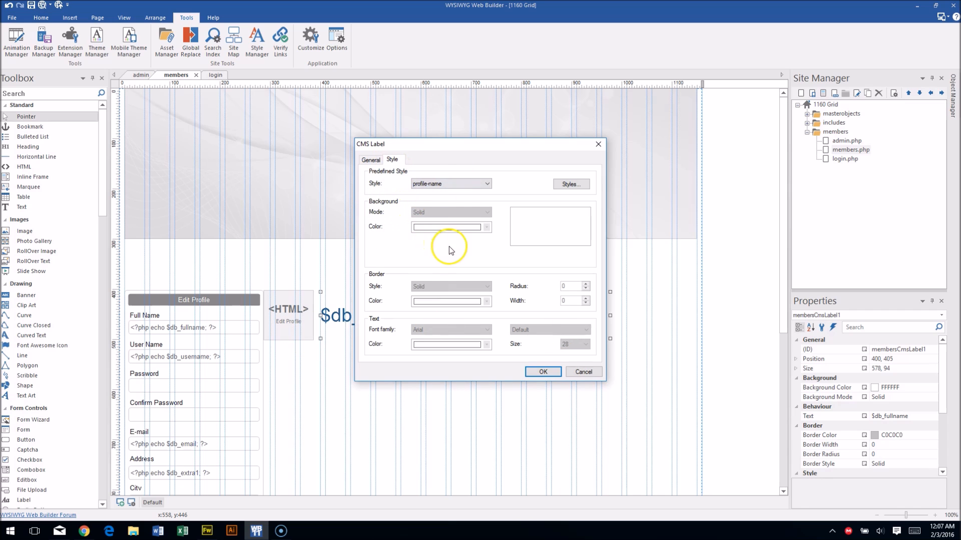
{"action": "left_click", "coordinate": [535, 372]}
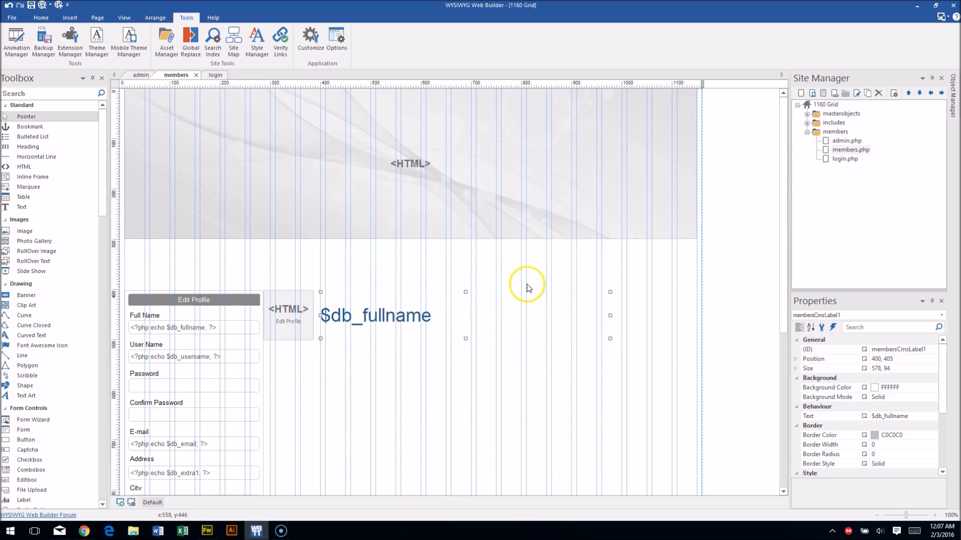
{"action": "left_click", "coordinate": [463, 381]}
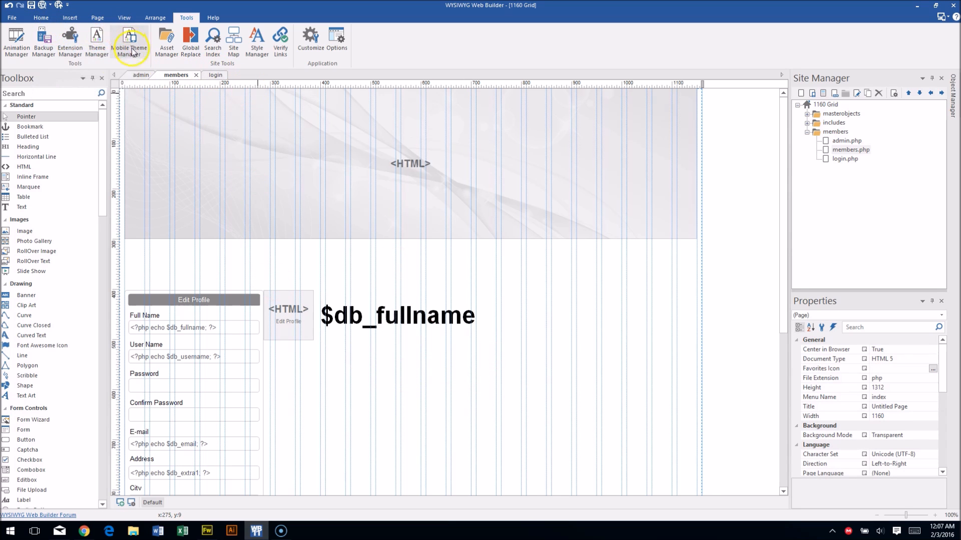
Republish the entire site and open live members.php to see the large bold name.
{"action": "left_click", "coordinate": [43, 19]}
{"action": "left_click", "coordinate": [109, 44]}
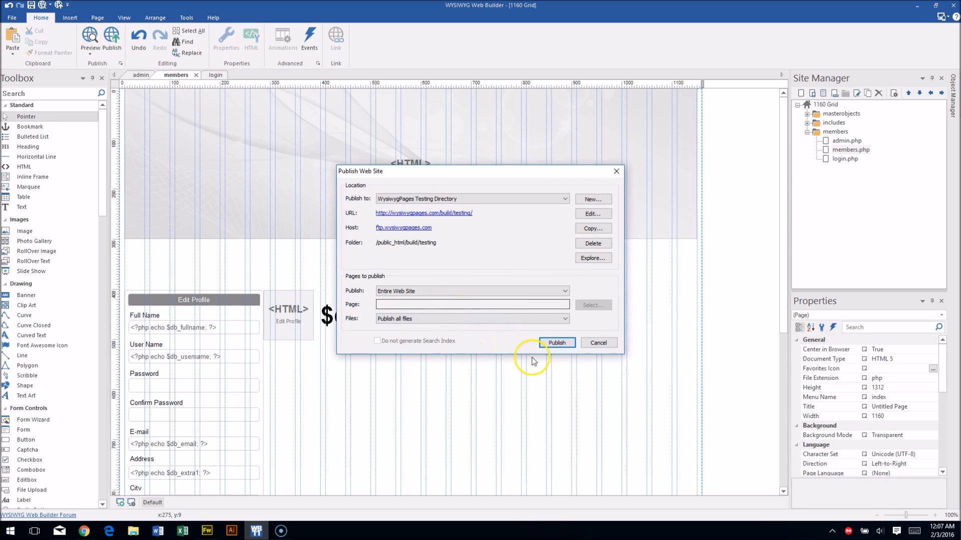
{"action": "left_click", "coordinate": [555, 342]}
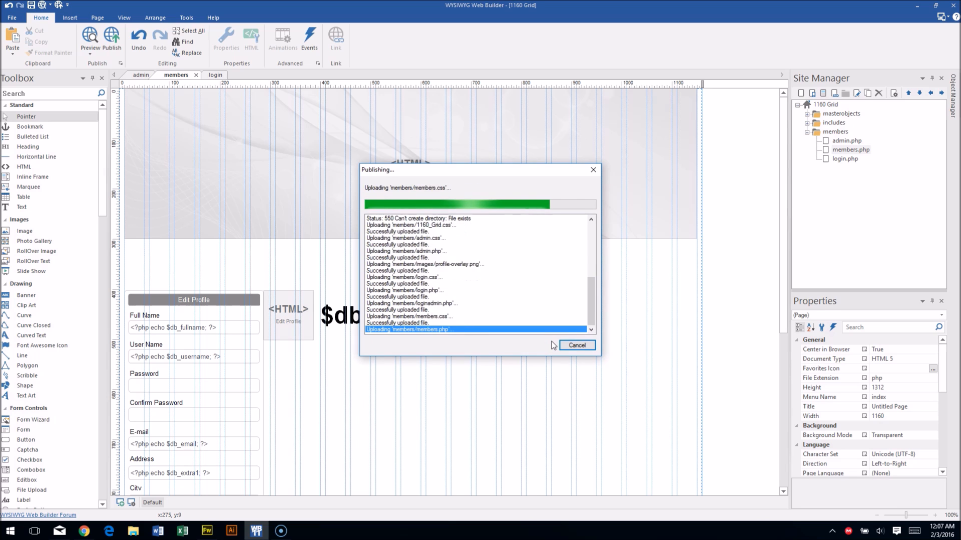
{"action": "left_click", "coordinate": [411, 344]}
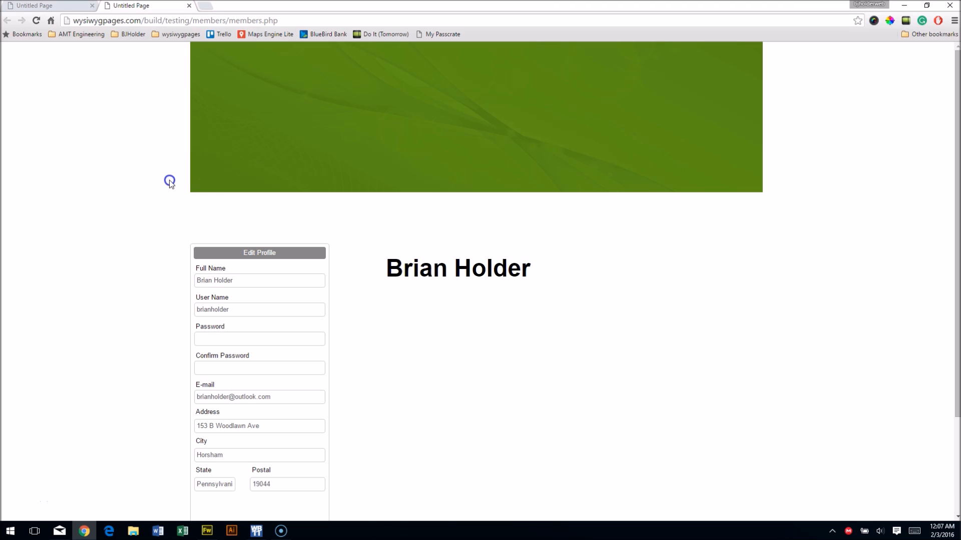
Check the purple banner and name on the live members page, then dismiss the publish report.
{"action": "scroll", "coordinate": [170, 182], "scroll_direction": "down", "scroll_amount": 3}
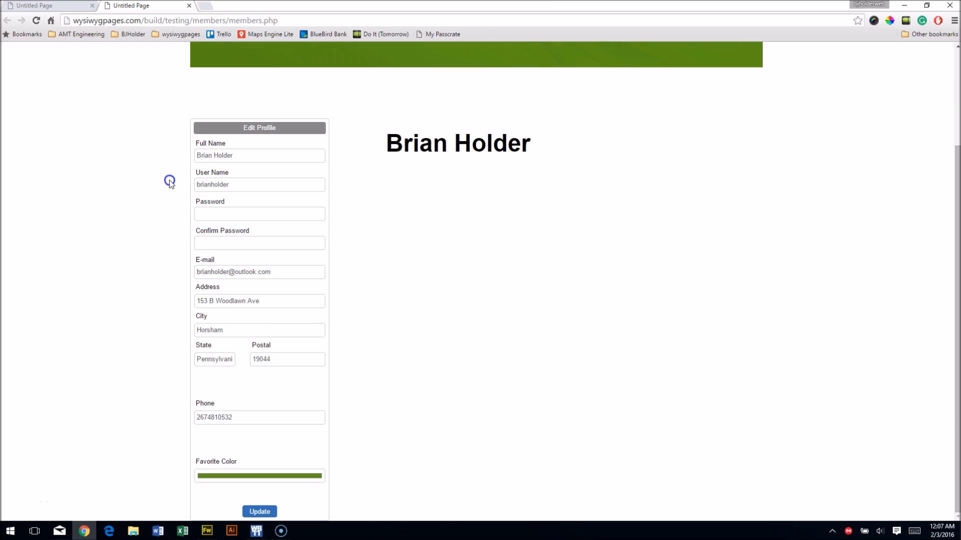
{"action": "scroll", "coordinate": [171, 184], "scroll_direction": "up", "scroll_amount": 3}
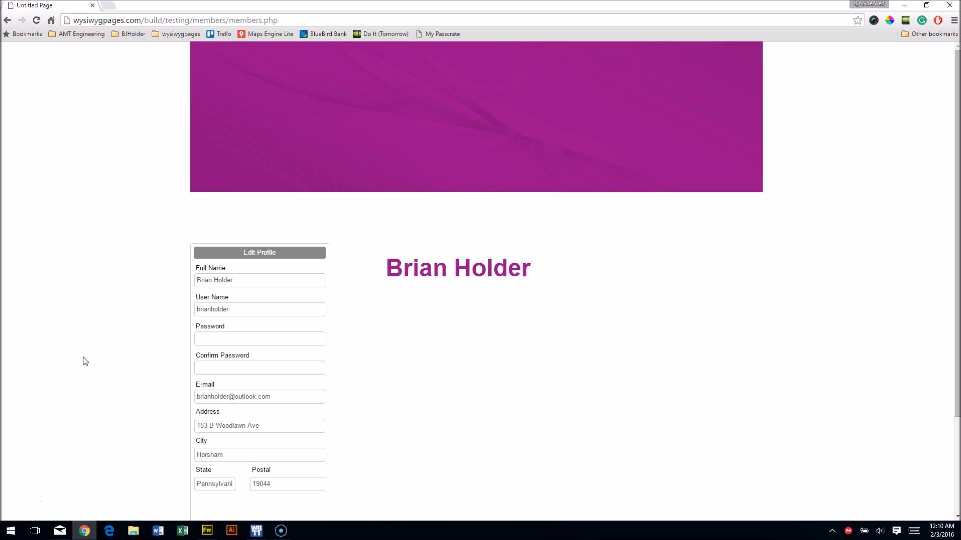
{"action": "left_click", "coordinate": [254, 530]}
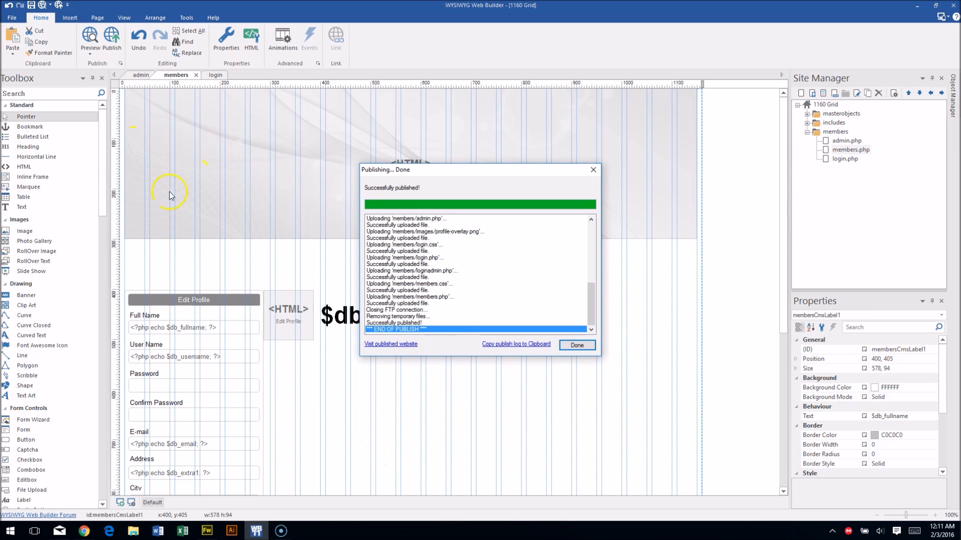
{"action": "left_click", "coordinate": [577, 345]}
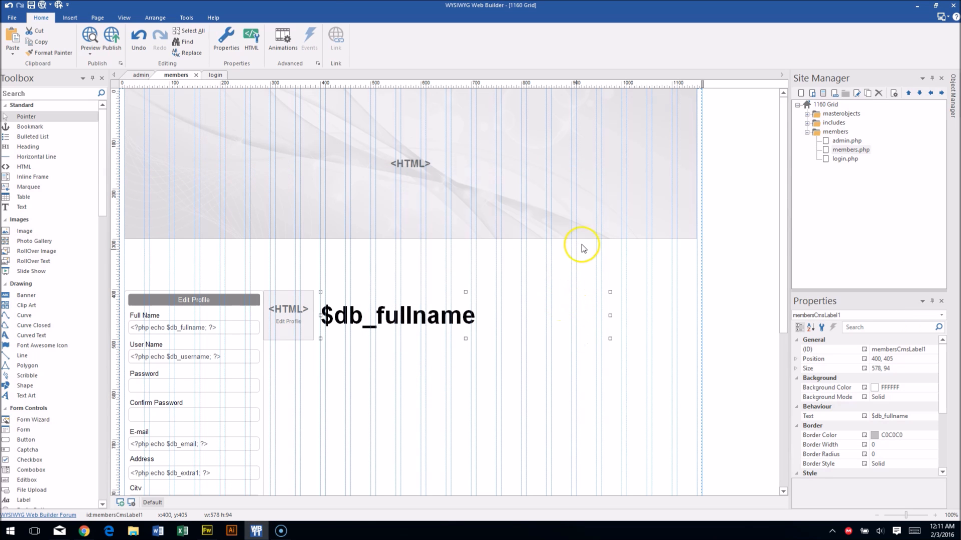
Remove the profile-name style's custom colour CSS, keeping Arial, size 36 and bold.
{"action": "left_click", "coordinate": [186, 18]}
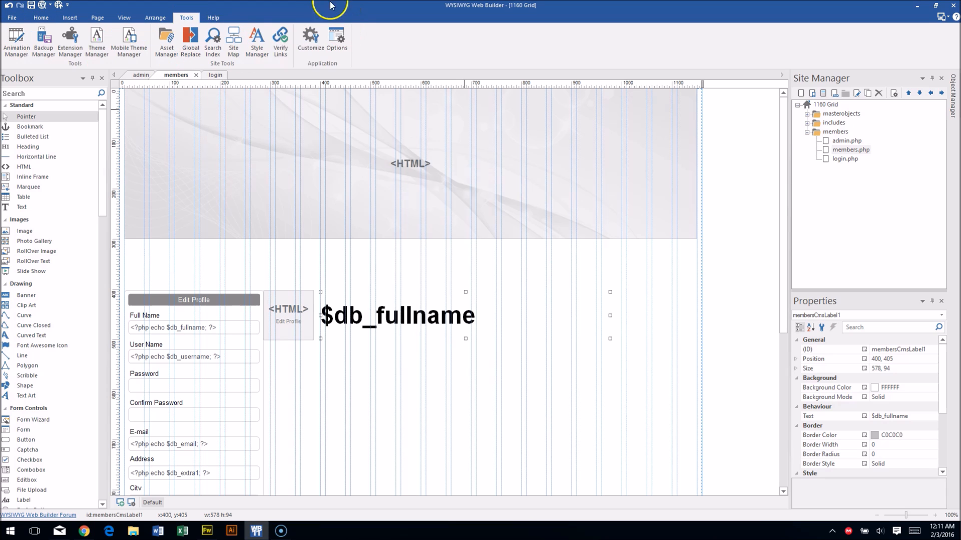
{"action": "left_click", "coordinate": [256, 40]}
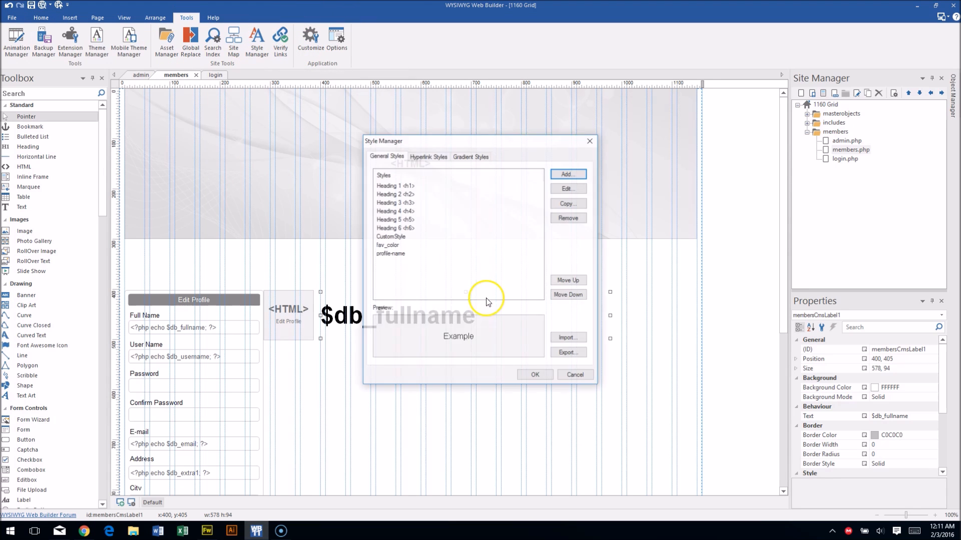
{"action": "left_click", "coordinate": [399, 255]}
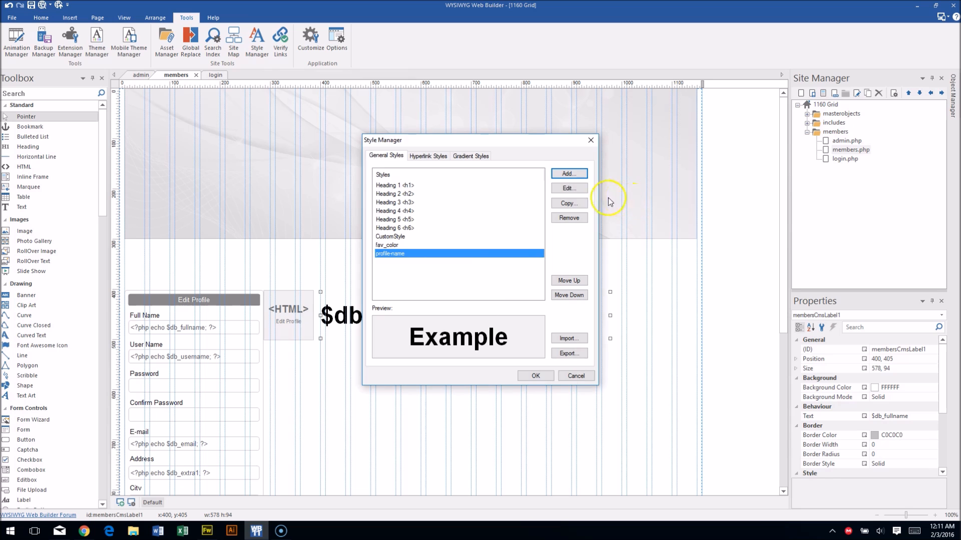
{"action": "left_click", "coordinate": [581, 188]}
{"action": "left_click", "coordinate": [519, 184]}
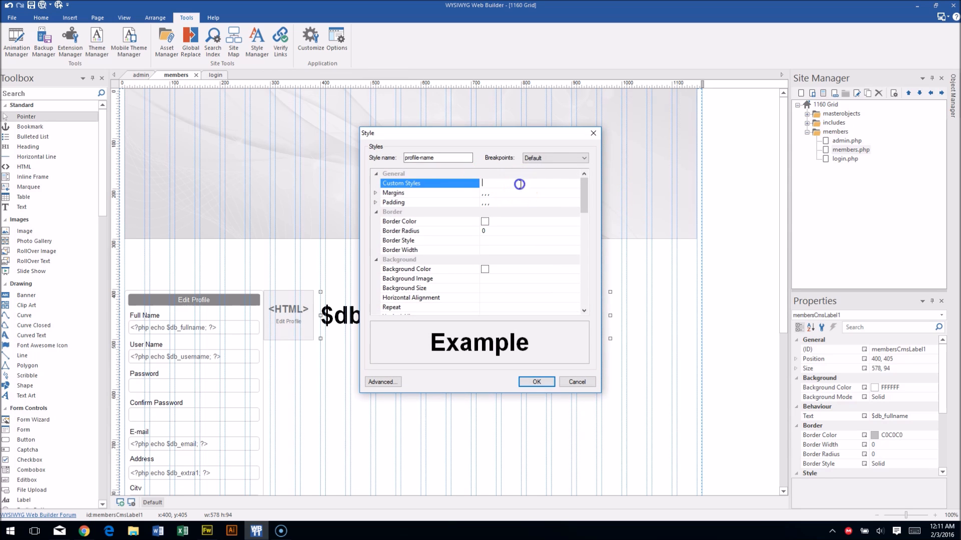
{"action": "left_click_drag", "start_coordinate": [585, 188], "coordinate": [579, 225]}
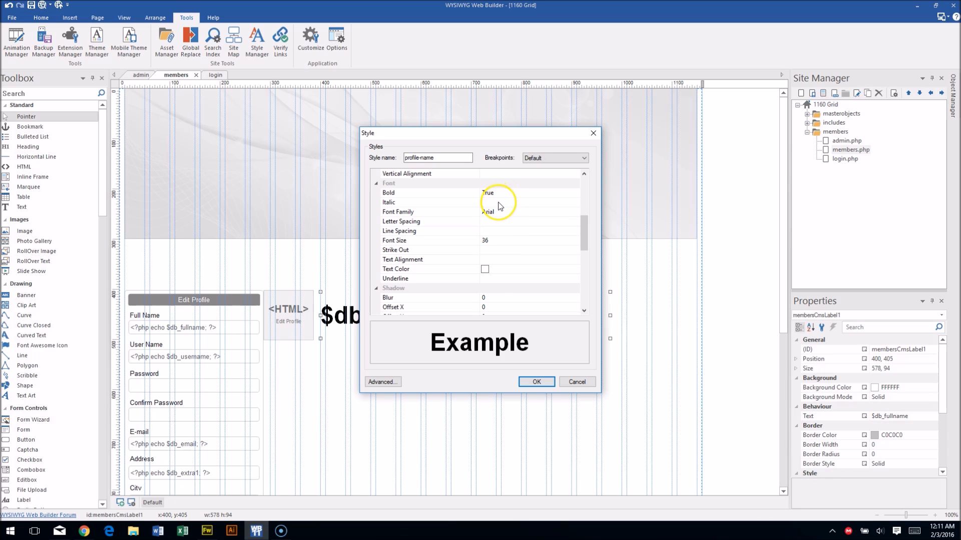
{"action": "left_click", "coordinate": [549, 383]}
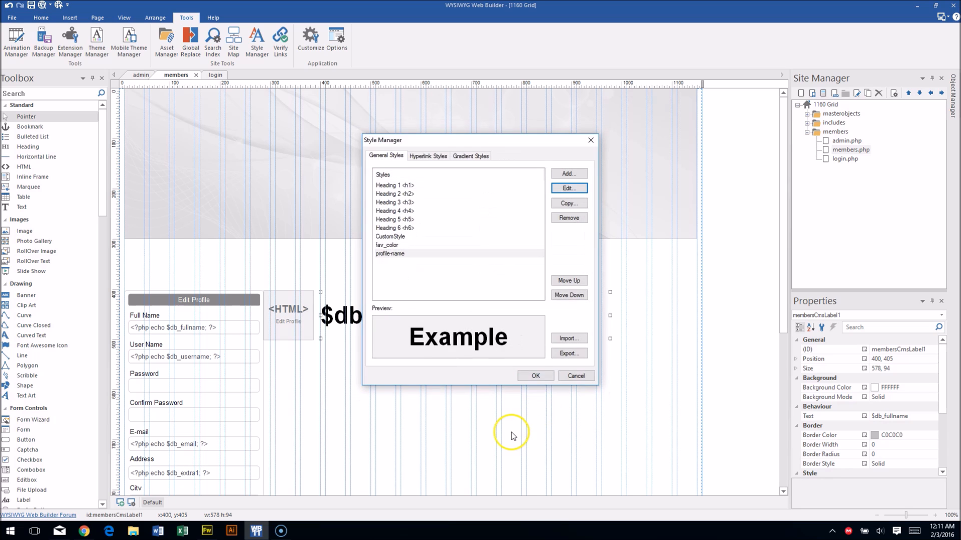
{"action": "left_click", "coordinate": [546, 378]}
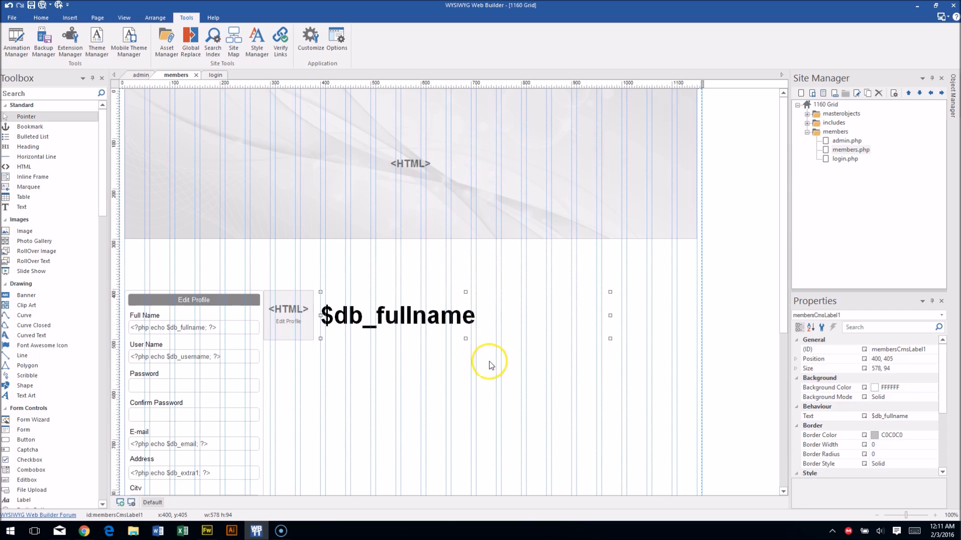
Keep the $db_fullname label's inline custom style that sets its colour from $db_extra7.
{"action": "right_click", "coordinate": [409, 311]}
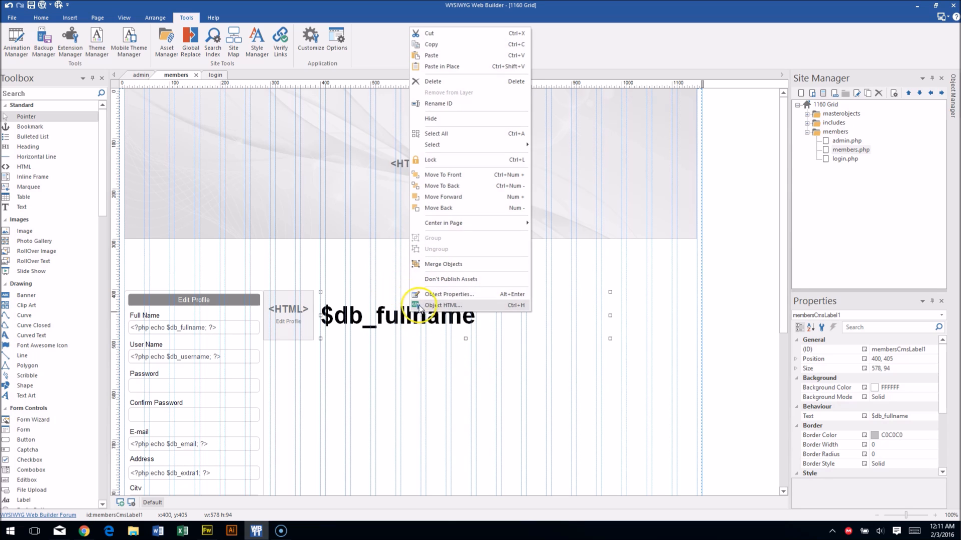
{"action": "left_click", "coordinate": [474, 306]}
{"action": "left_click", "coordinate": [107, 255]}
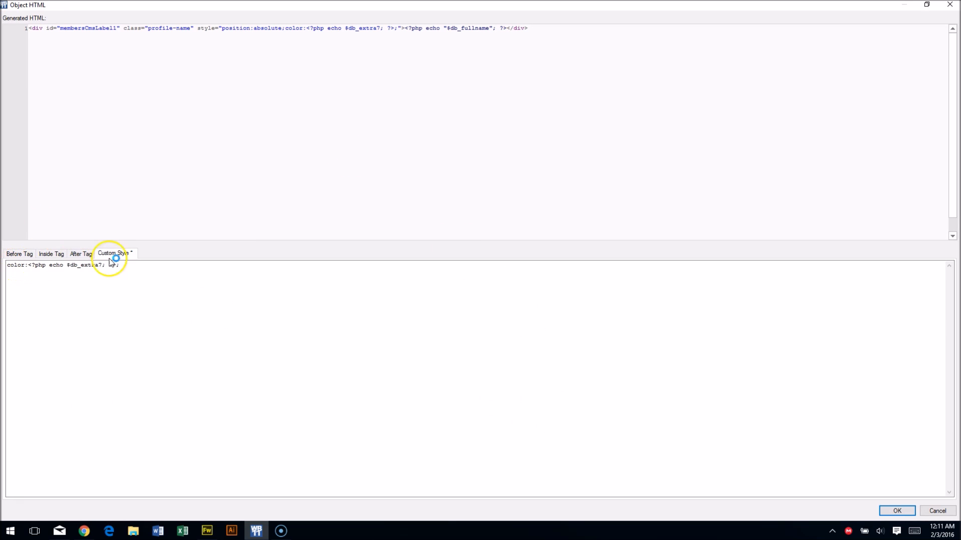
{"action": "left_click_drag", "start_coordinate": [118, 266], "coordinate": [7, 265]}
{"action": "left_click", "coordinate": [125, 335]}
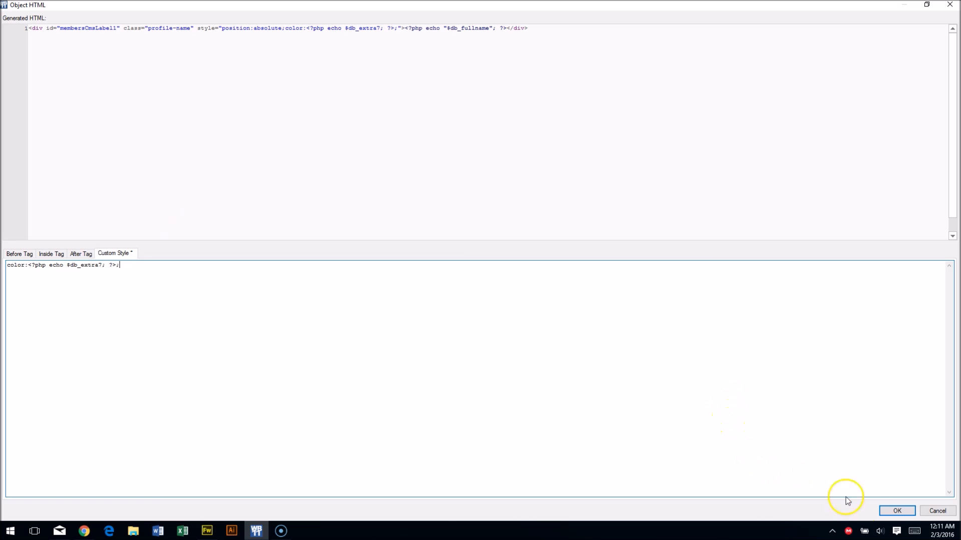
{"action": "left_click", "coordinate": [896, 511]}
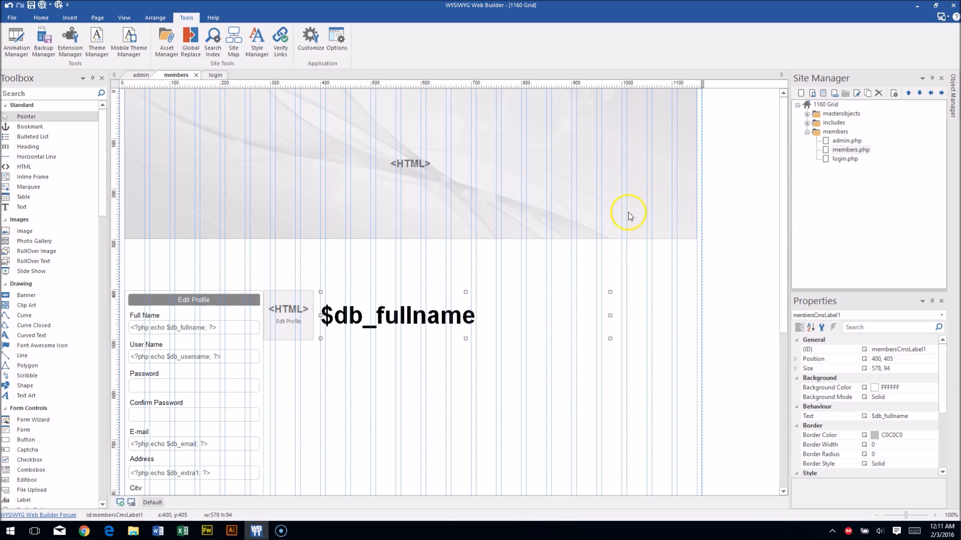
{"action": "left_click", "coordinate": [693, 255]}
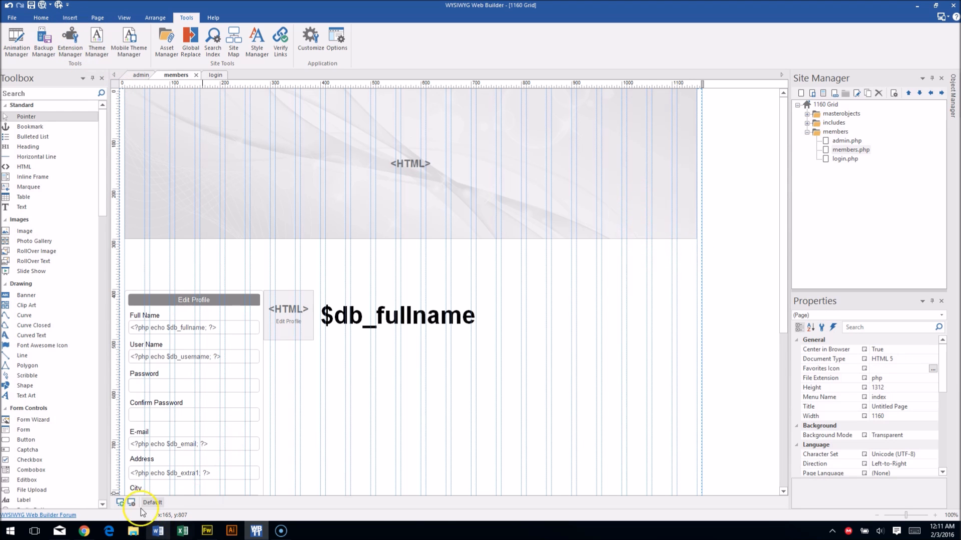
Change the profile's favourite colour to olive in Chrome and update the profile.
{"action": "left_click", "coordinate": [84, 531]}
{"action": "scroll", "coordinate": [377, 260], "scroll_direction": "down", "scroll_amount": 3}
{"action": "left_click", "coordinate": [299, 475]}
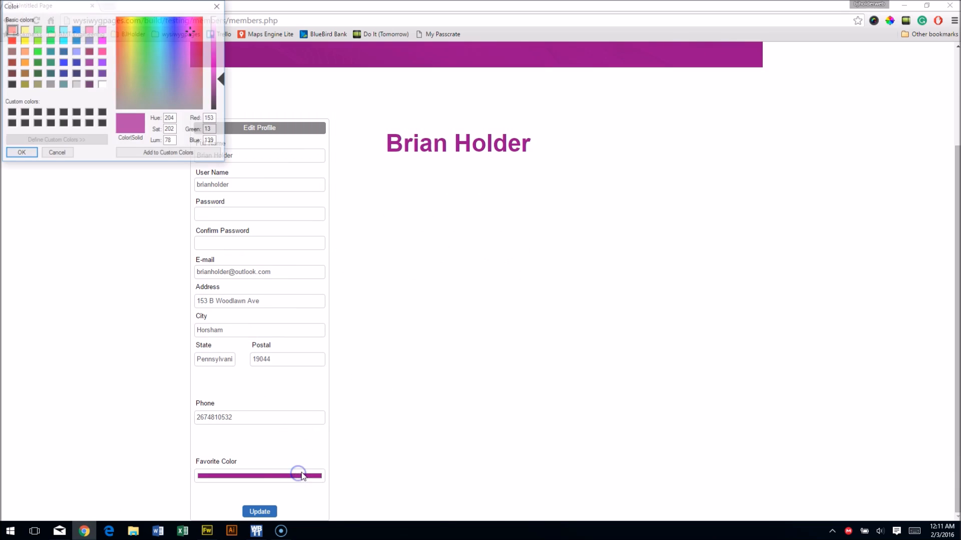
{"action": "left_click_drag", "start_coordinate": [166, 71], "coordinate": [131, 60]}
{"action": "left_click", "coordinate": [11, 156]}
{"action": "left_click", "coordinate": [258, 511]}
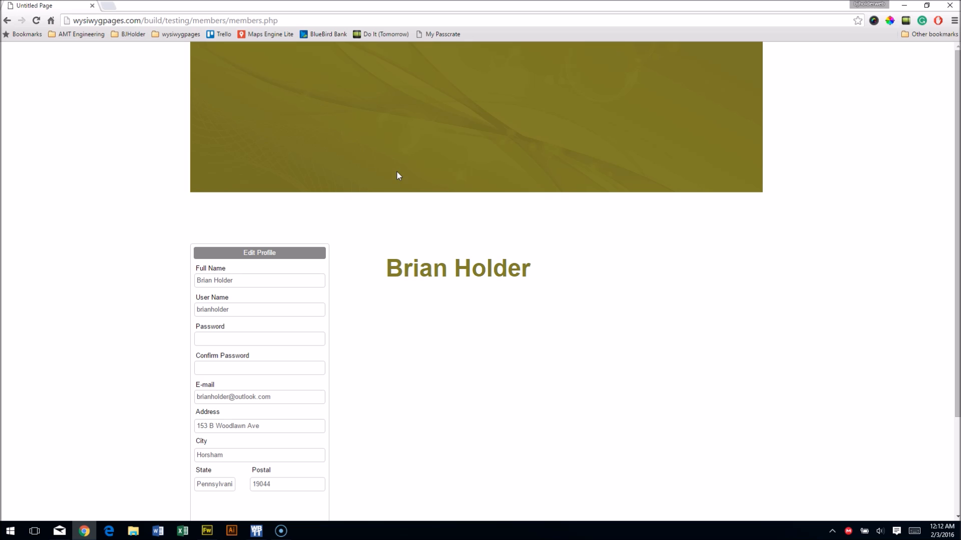
{"action": "left_click", "coordinate": [257, 531]}
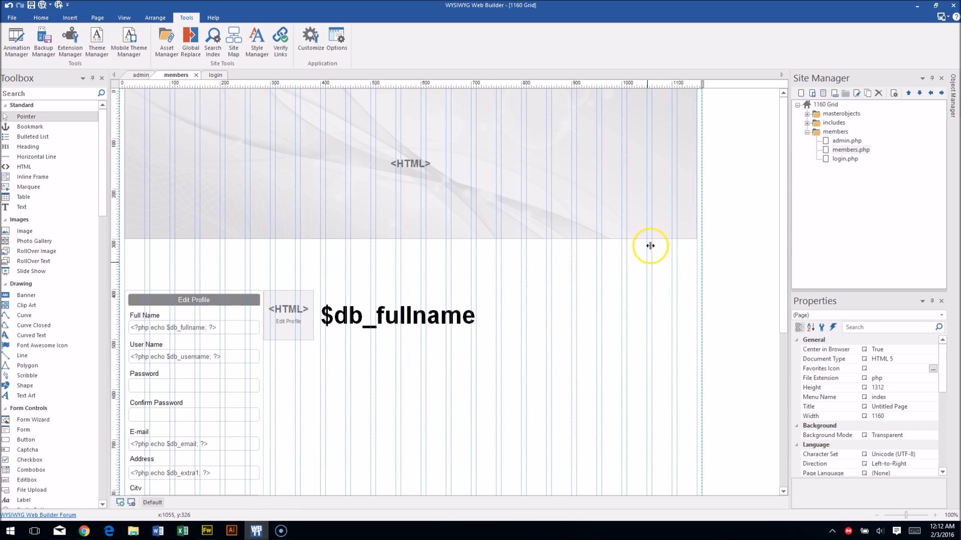
Place a Protect Page object from the Toolbox's Login group onto members.php at 839,568.
{"action": "scroll", "coordinate": [473, 283], "scroll_direction": "down", "scroll_amount": 3}
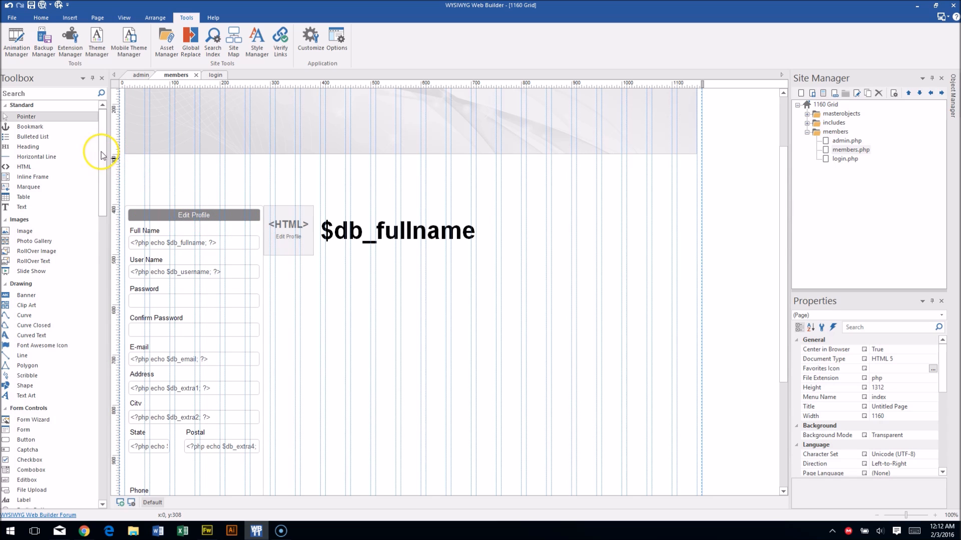
{"action": "scroll", "coordinate": [99, 183], "scroll_direction": "down", "scroll_amount": 1}
{"action": "scroll", "coordinate": [99, 182], "scroll_direction": "down", "scroll_amount": 8}
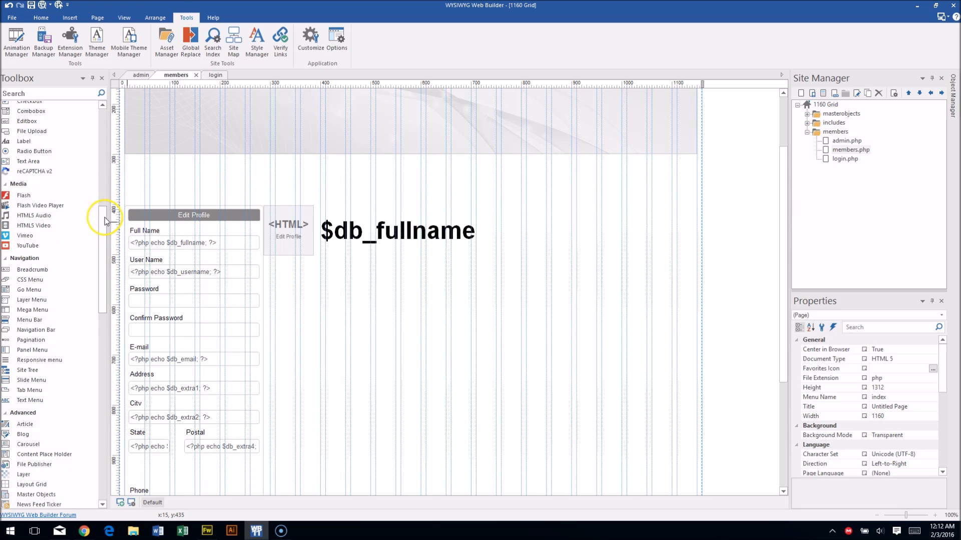
{"action": "scroll", "coordinate": [103, 230], "scroll_direction": "down", "scroll_amount": 1}
{"action": "left_click_drag", "start_coordinate": [104, 230], "coordinate": [104, 419]}
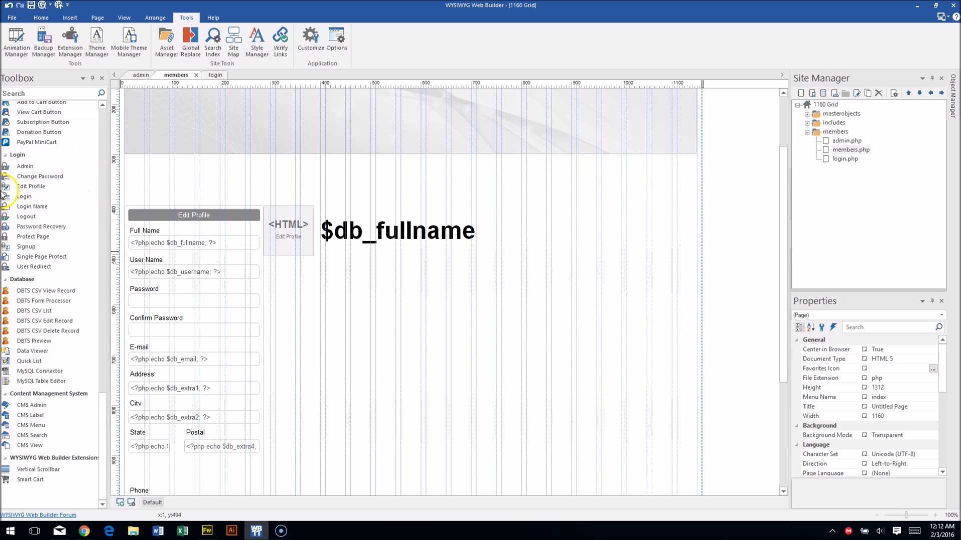
{"action": "left_click_drag", "start_coordinate": [63, 243], "coordinate": [550, 291]}
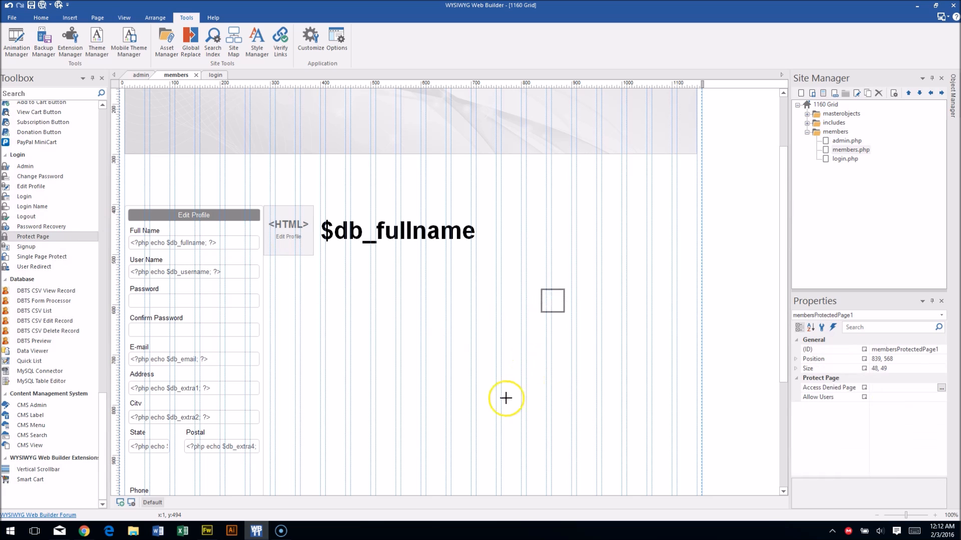
Inspect the Protect Page's Access Denied Page and Allow Users settings, cancel, and open admin.php.
{"action": "double_click", "coordinate": [552, 301]}
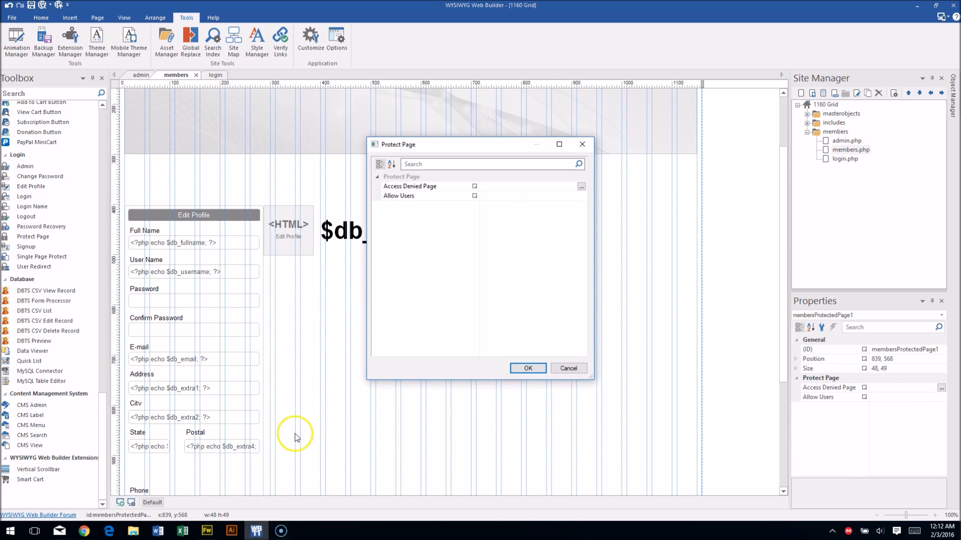
{"action": "left_click", "coordinate": [581, 187]}
{"action": "left_click", "coordinate": [572, 361]}
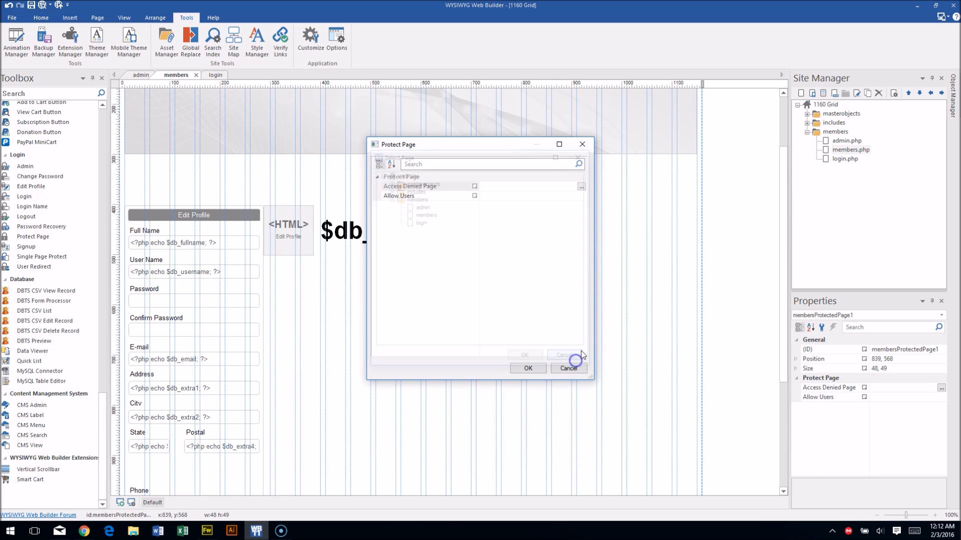
{"action": "left_click", "coordinate": [581, 187]}
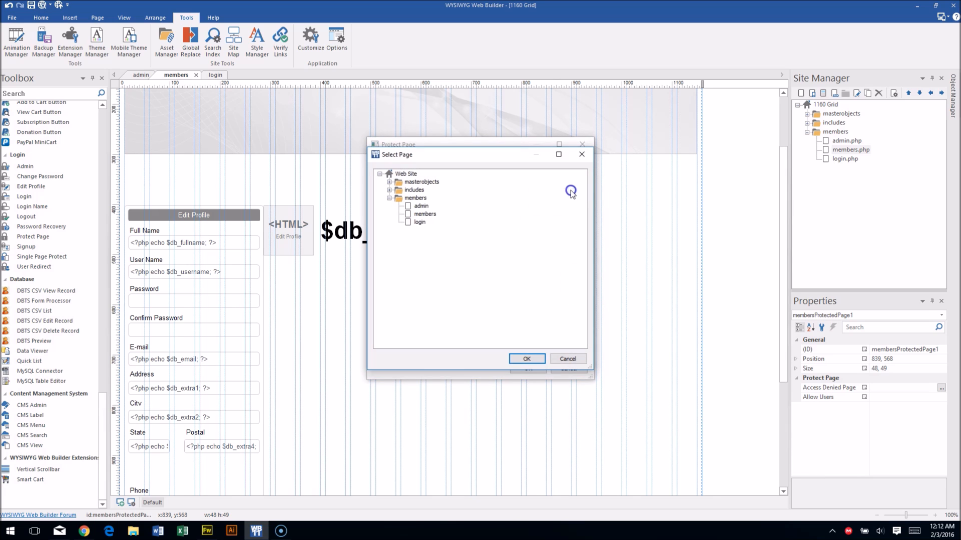
{"action": "left_click", "coordinate": [582, 155]}
{"action": "left_click", "coordinate": [506, 197]}
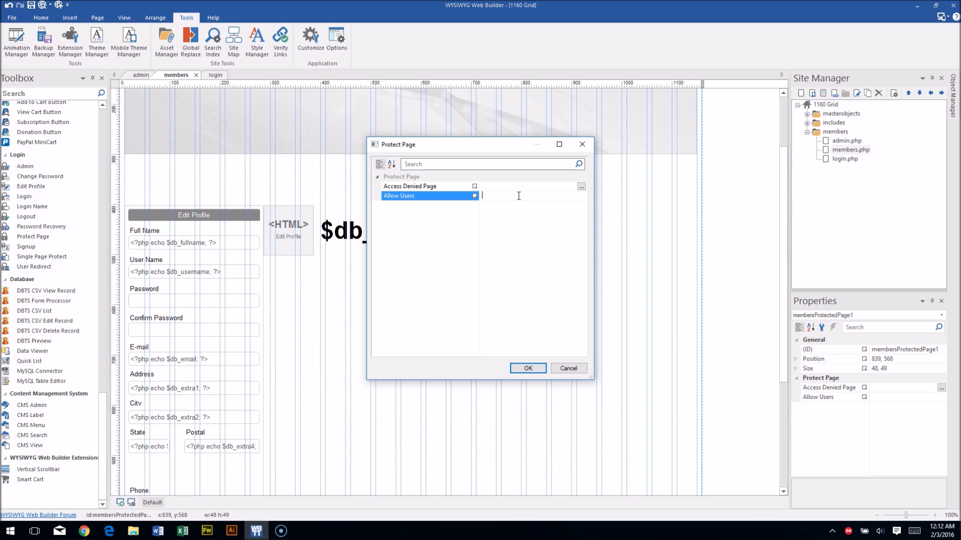
{"action": "left_click", "coordinate": [568, 368]}
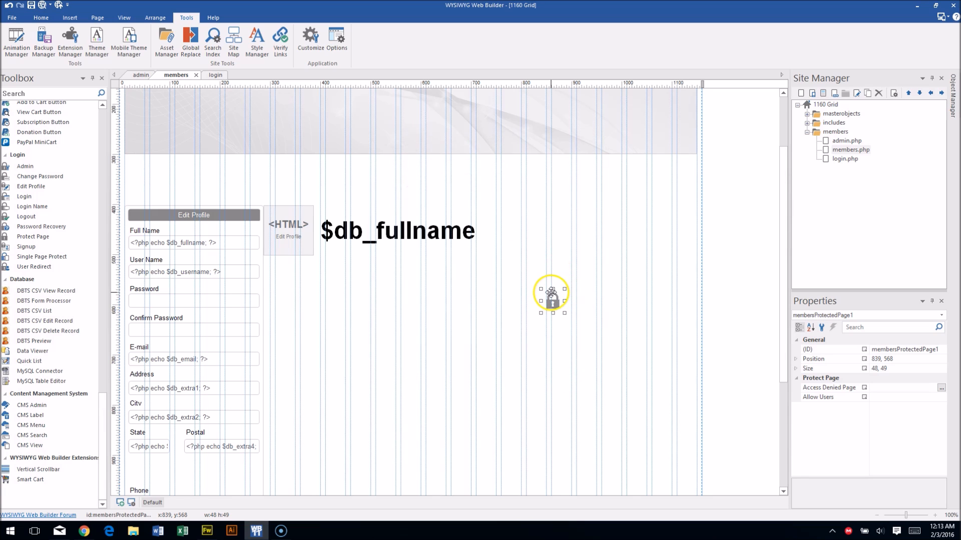
{"action": "left_click", "coordinate": [139, 76]}
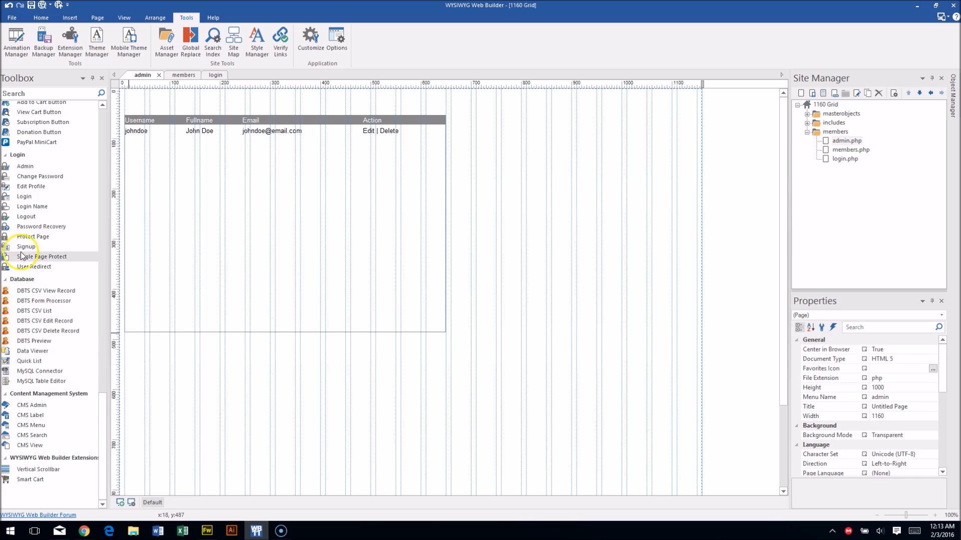
Add a Protect Page object and a Password Recovery form at 711,401 to admin.php.
{"action": "left_click_drag", "start_coordinate": [46, 197], "coordinate": [493, 234]}
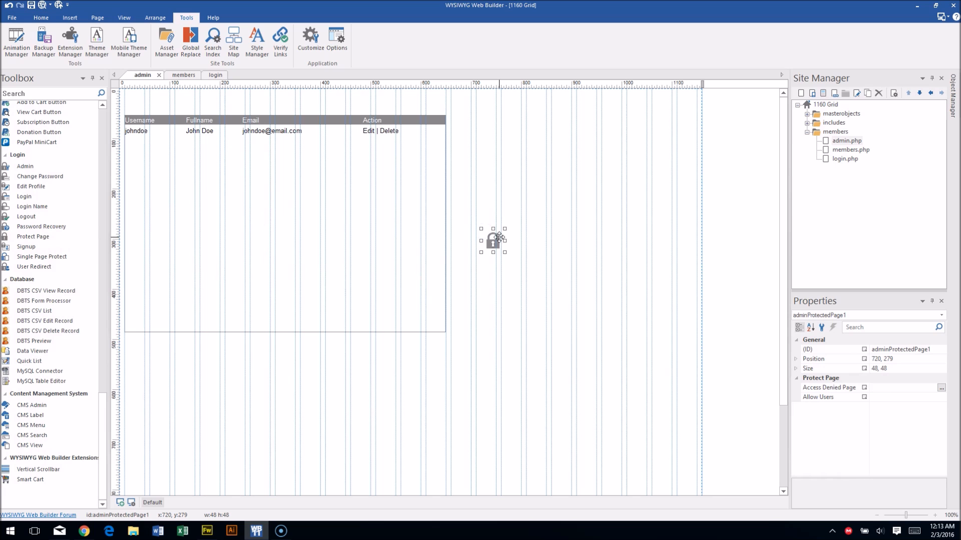
{"action": "left_click", "coordinate": [526, 196]}
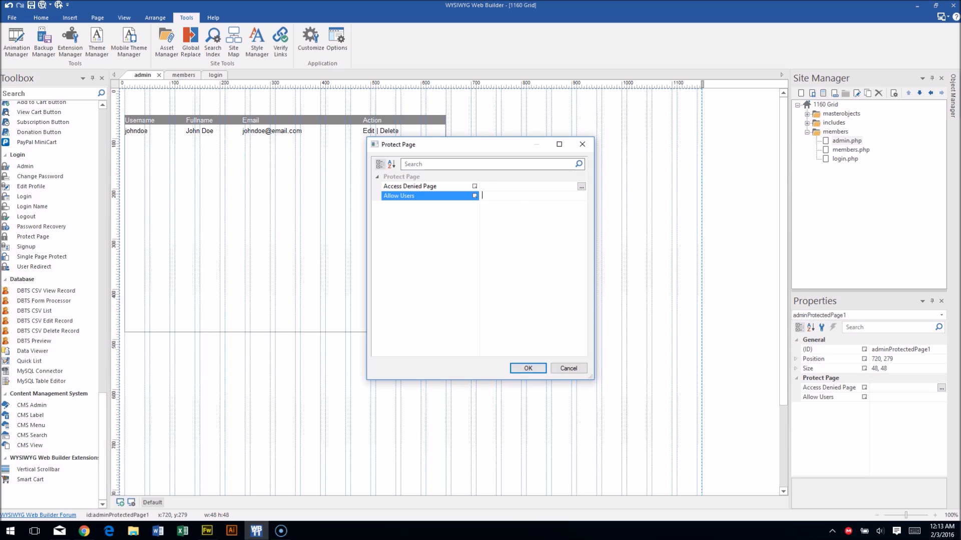
{"action": "left_click", "coordinate": [567, 368]}
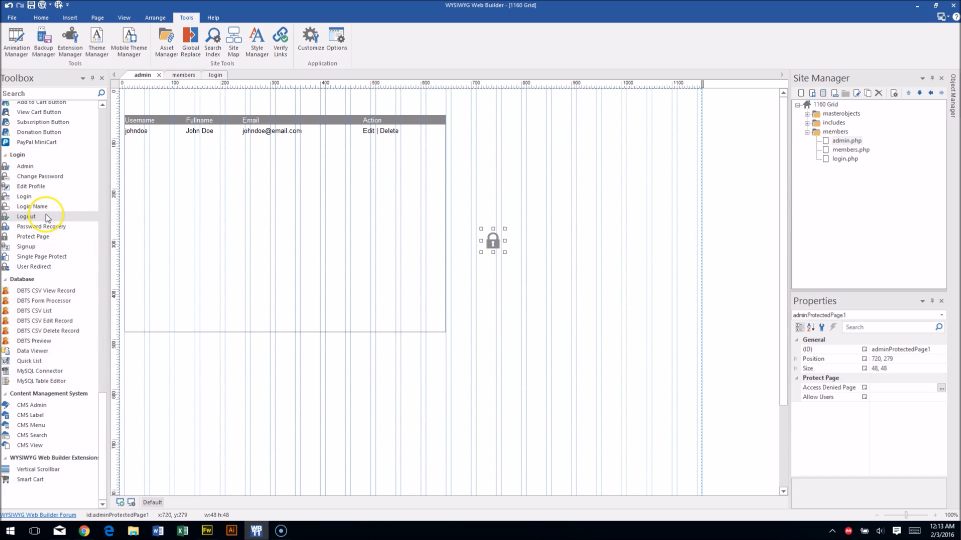
{"action": "left_click_drag", "start_coordinate": [37, 227], "coordinate": [476, 292]}
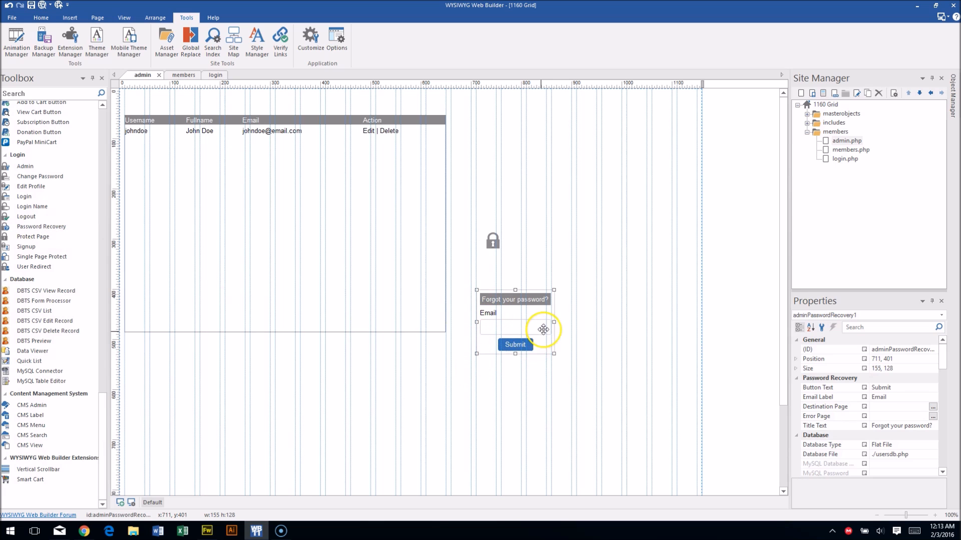
{"action": "left_click_drag", "start_coordinate": [555, 322], "coordinate": [621, 324]}
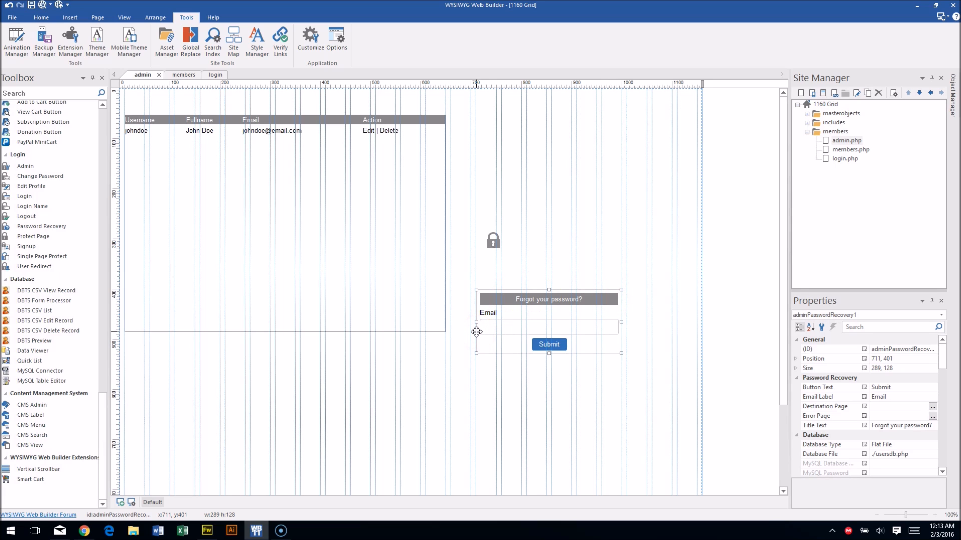
{"action": "left_click", "coordinate": [514, 316]}
{"action": "key", "text": "Delete"}
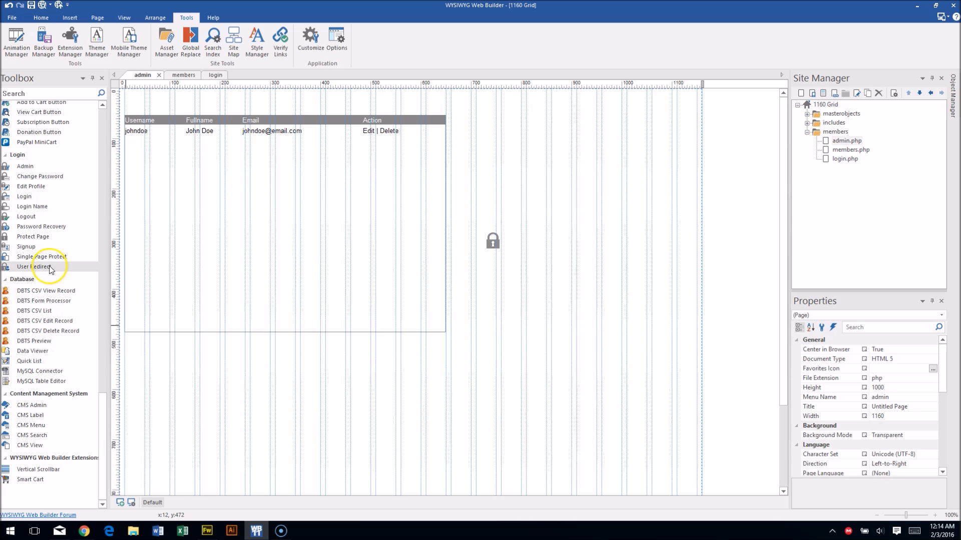
{"action": "left_click_drag", "start_coordinate": [50, 250], "coordinate": [541, 181]}
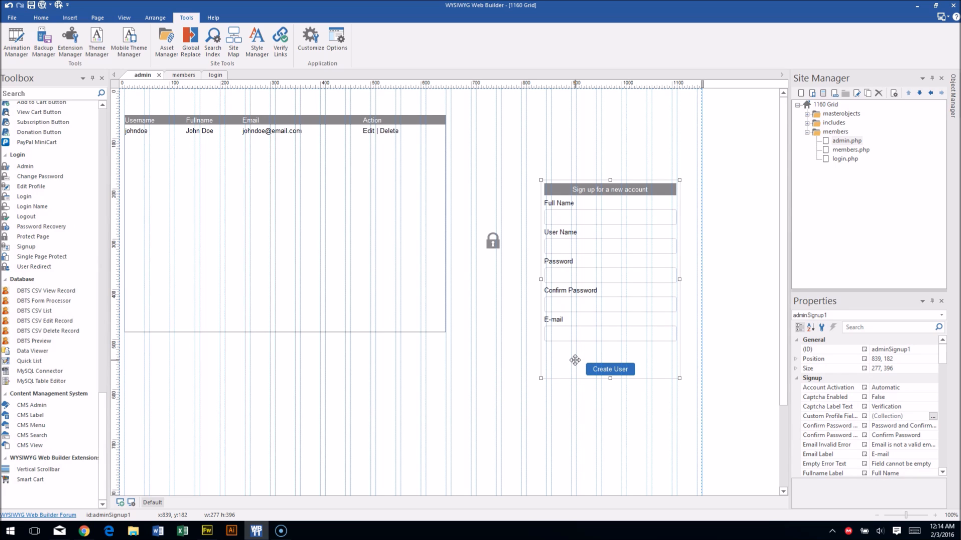
Open the signup form's settings, widening the window and reviewing the custom profile fields list.
{"action": "left_click", "coordinate": [567, 356]}
{"action": "double_click", "coordinate": [567, 356]}
{"action": "left_click", "coordinate": [491, 164]}
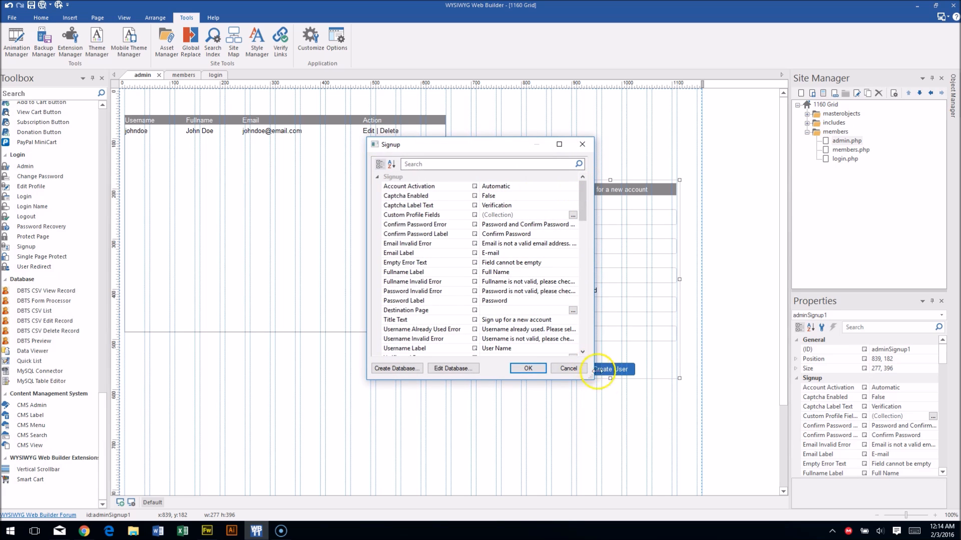
{"action": "left_click_drag", "start_coordinate": [588, 377], "coordinate": [701, 448]}
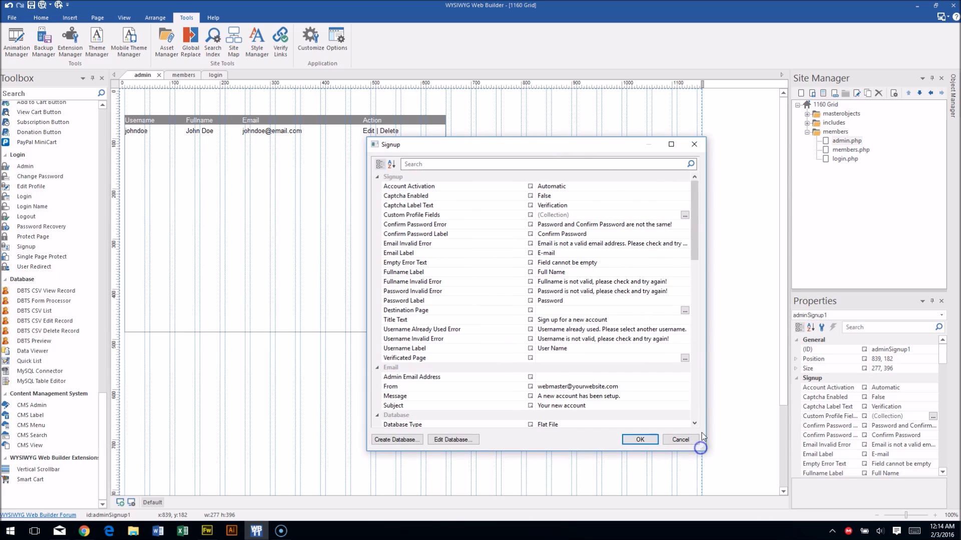
{"action": "left_click", "coordinate": [684, 215]}
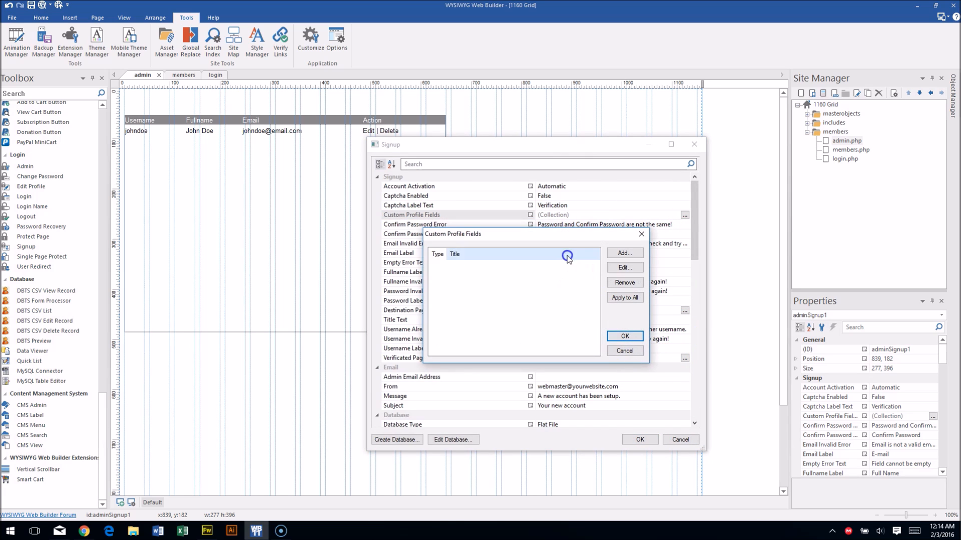
{"action": "left_click", "coordinate": [645, 235]}
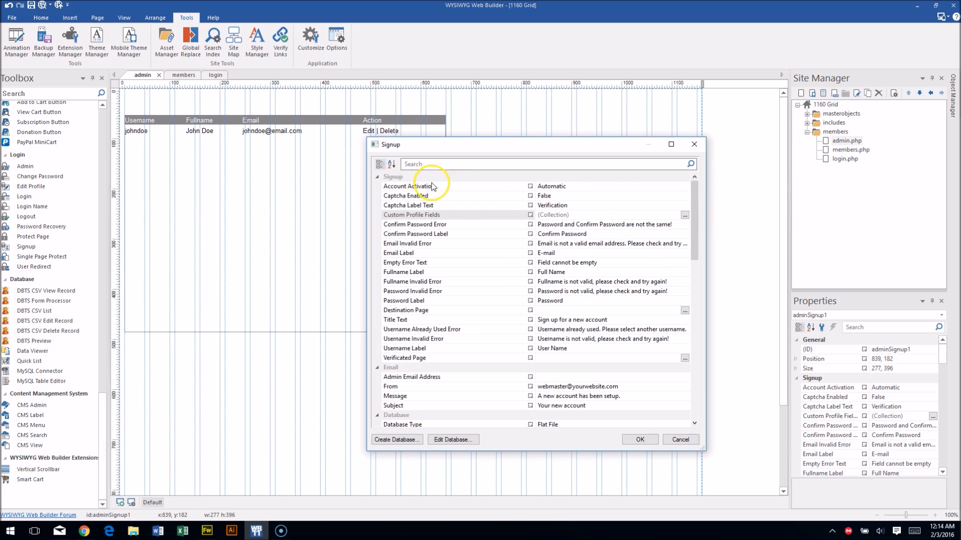
Set Account Activation to Email verification instead of Administrator.
{"action": "left_click", "coordinate": [684, 187]}
{"action": "left_click", "coordinate": [685, 187]}
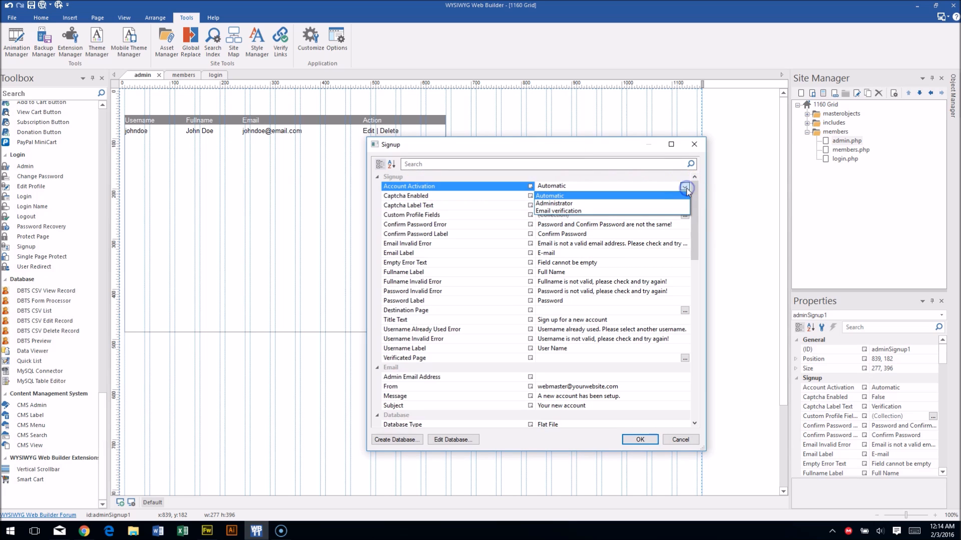
{"action": "left_click", "coordinate": [576, 204]}
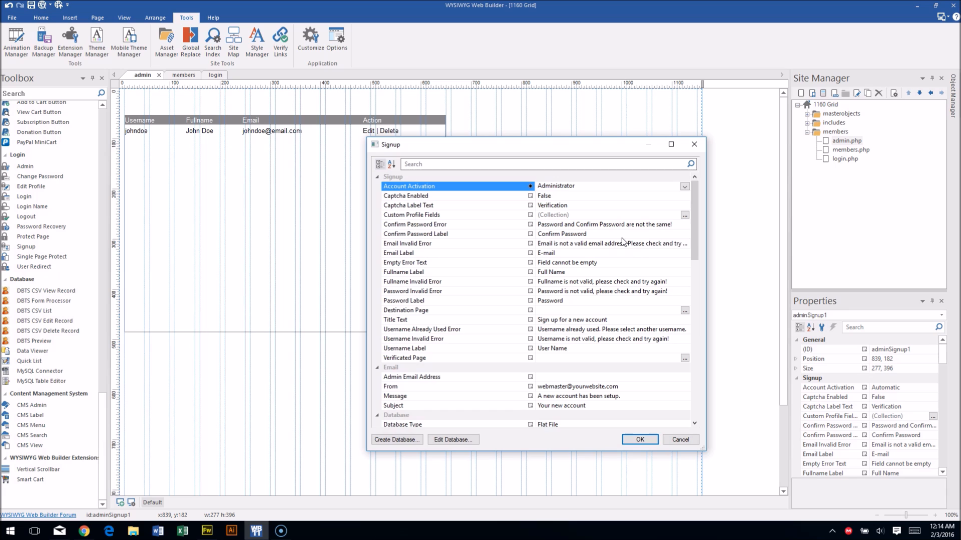
{"action": "left_click", "coordinate": [684, 187]}
{"action": "left_click", "coordinate": [558, 203]}
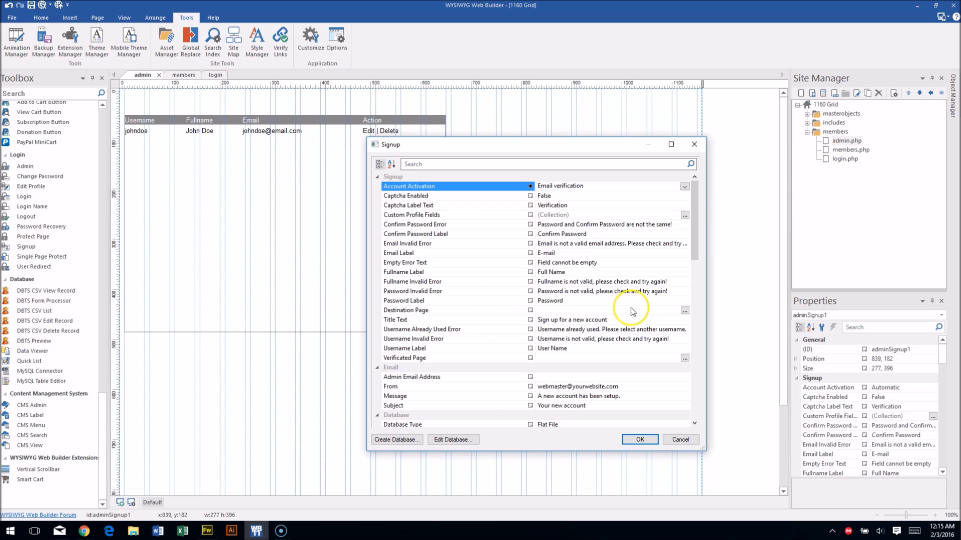
Leave the after-signup page unset and scroll down to the Email settings.
{"action": "left_click", "coordinate": [685, 311]}
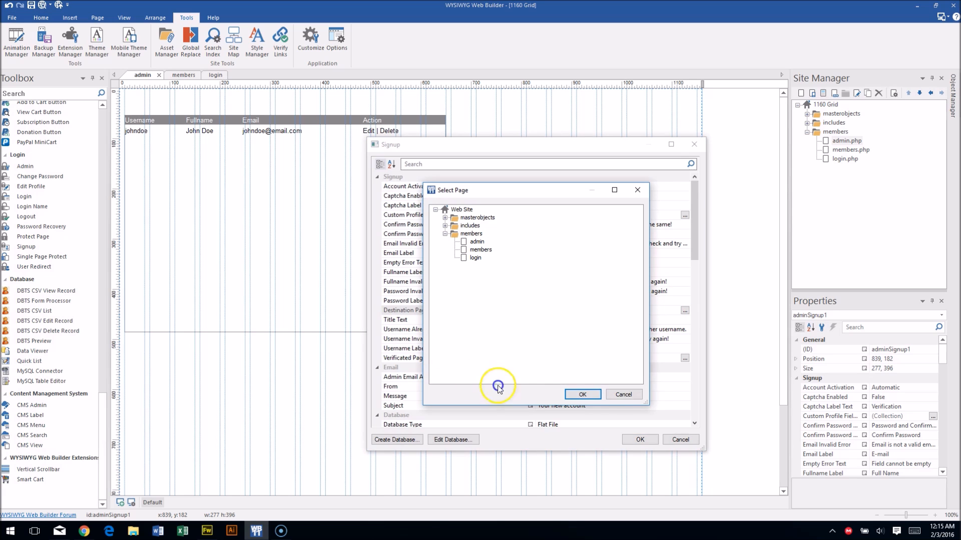
{"action": "left_click", "coordinate": [625, 395]}
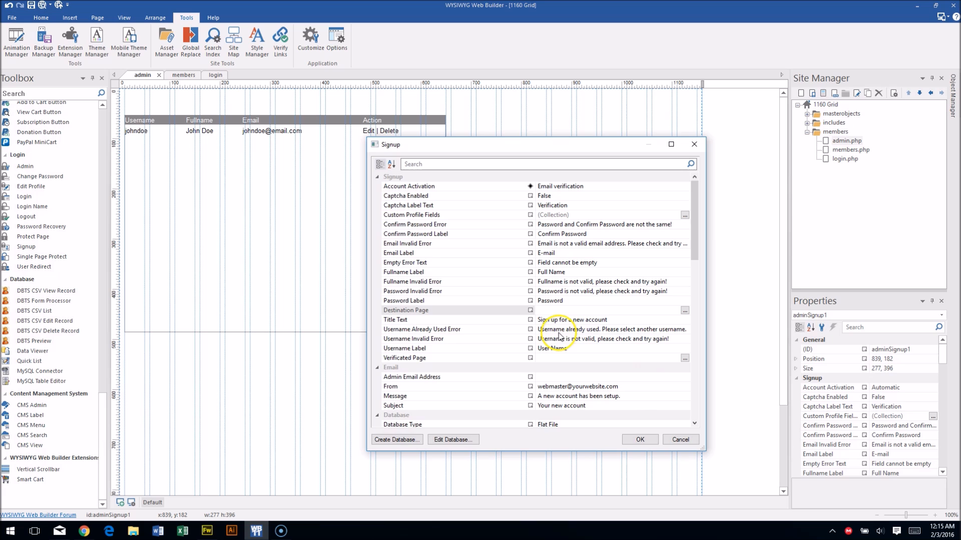
{"action": "left_click_drag", "start_coordinate": [694, 224], "coordinate": [693, 296]}
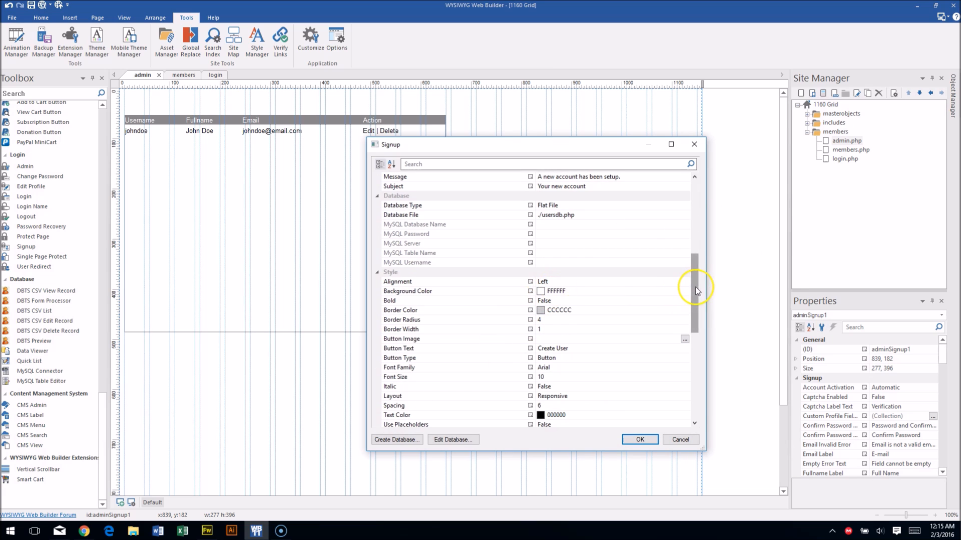
{"action": "left_click_drag", "start_coordinate": [693, 289], "coordinate": [693, 271]}
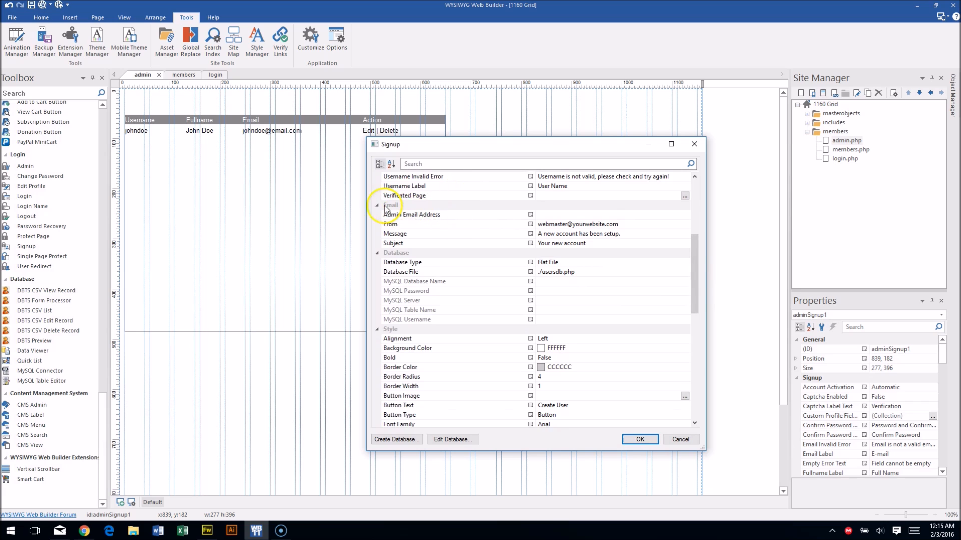
{"action": "left_click", "coordinate": [557, 216]}
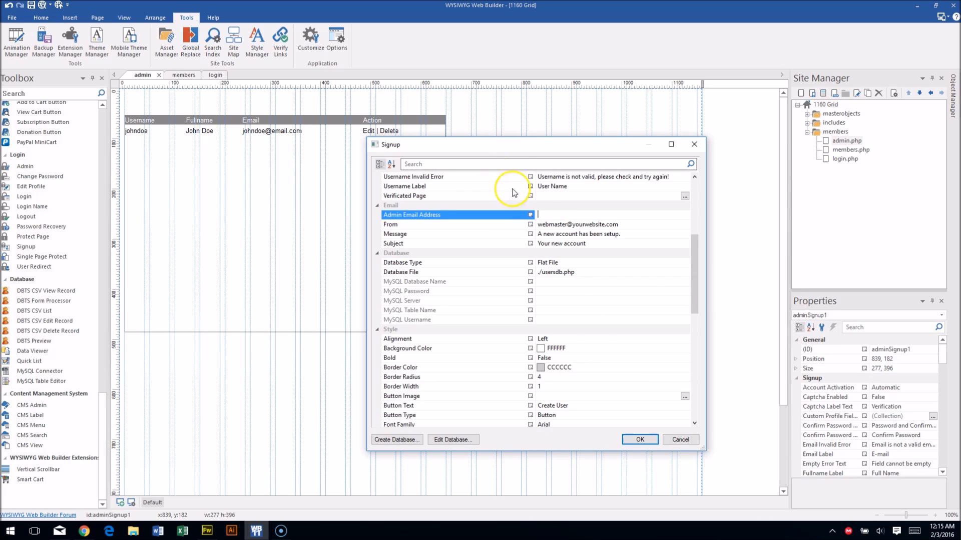
{"action": "left_click", "coordinate": [553, 224]}
{"action": "left_click_drag", "start_coordinate": [622, 225], "coordinate": [538, 223]}
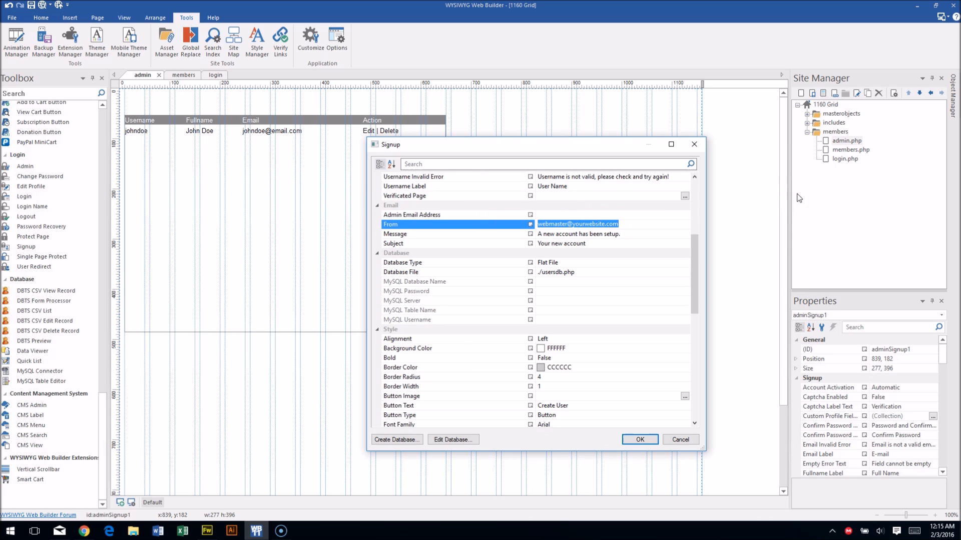
{"action": "type", "text": "suport"}
{"action": "key", "text": "BackSpace"}
{"action": "key", "text": "BackSpace"}
{"action": "key", "text": "BackSpace"}
{"action": "type", "text": "port@domain.com"}
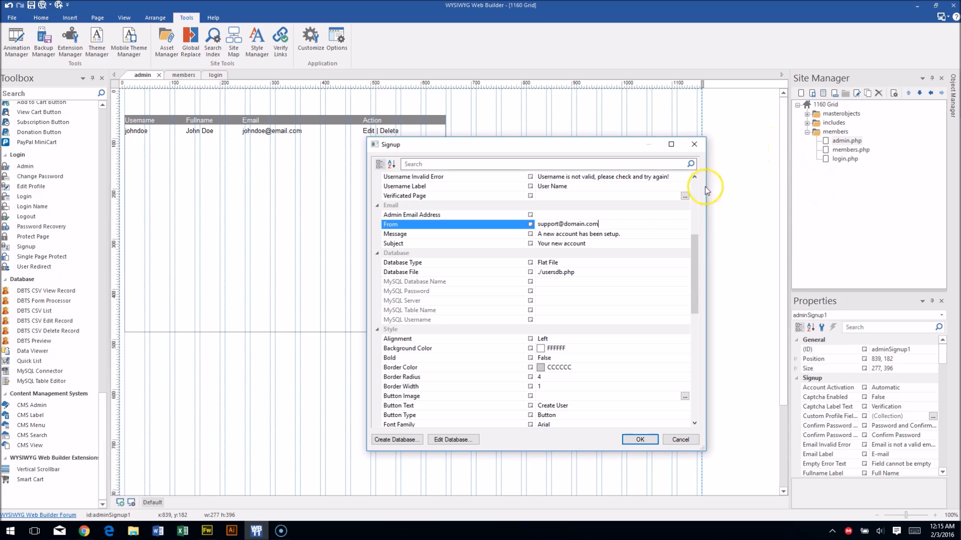
Check the new-account email message and its subject 'Your new account', then scroll to Style.
{"action": "left_click", "coordinate": [614, 234]}
{"action": "left_click", "coordinate": [555, 244]}
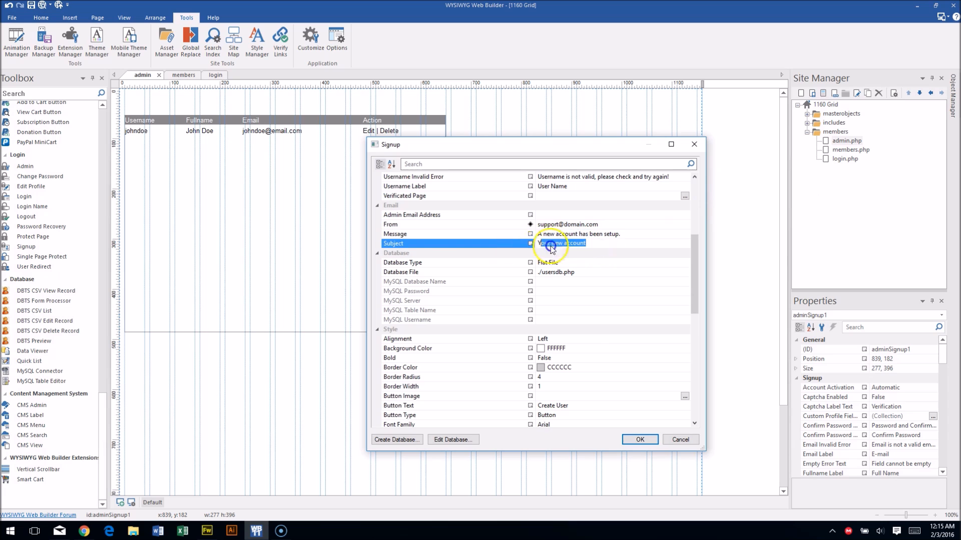
{"action": "left_click", "coordinate": [616, 242]}
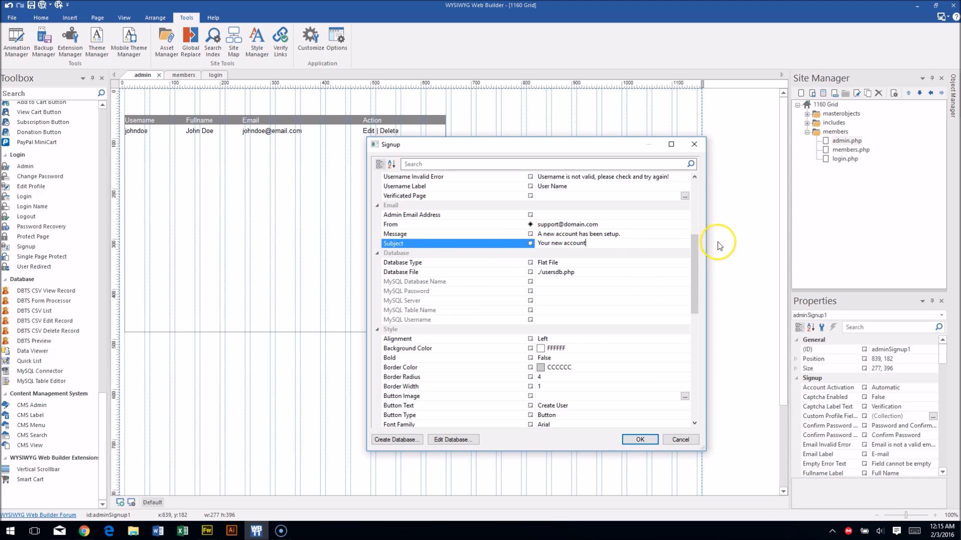
{"action": "left_click", "coordinate": [532, 234]}
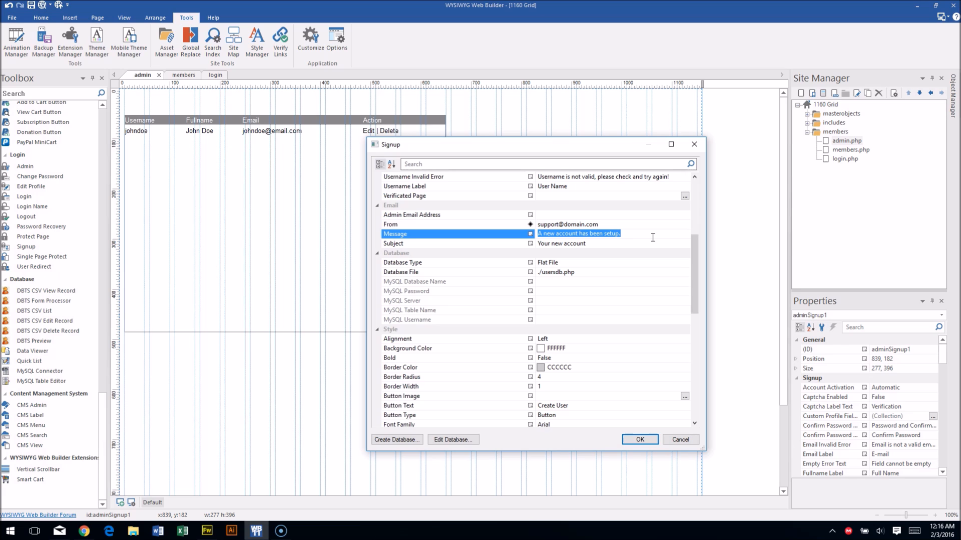
{"action": "left_click", "coordinate": [640, 237]}
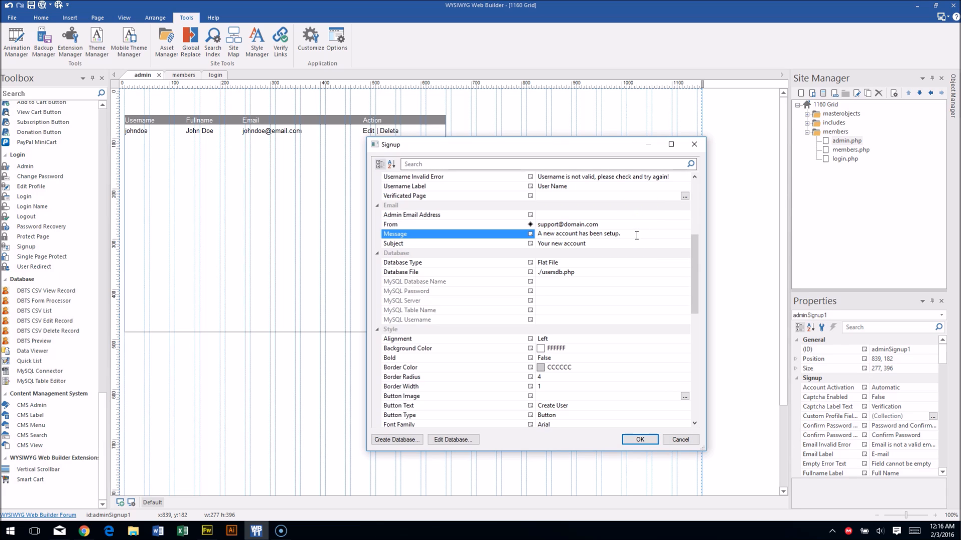
{"action": "left_click_drag", "start_coordinate": [693, 247], "coordinate": [677, 358]}
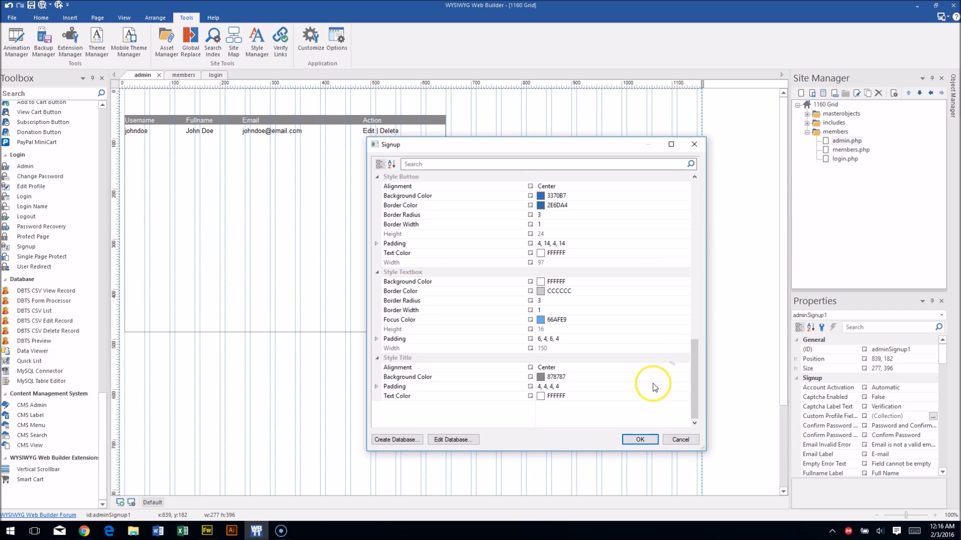
Apply the Signup settings and convert the signup object into an editable form.
{"action": "left_click", "coordinate": [653, 444]}
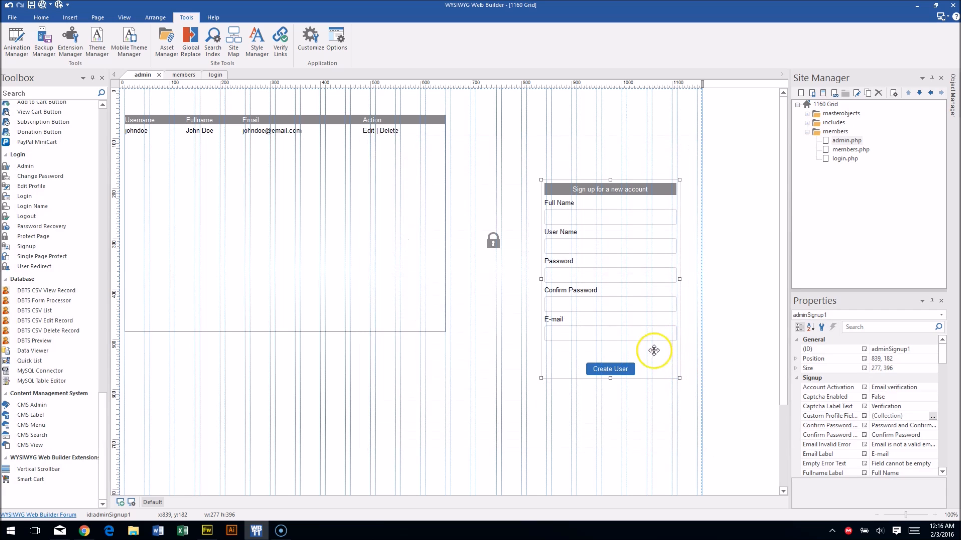
{"action": "right_click", "coordinate": [666, 368]}
{"action": "left_click", "coordinate": [690, 361]}
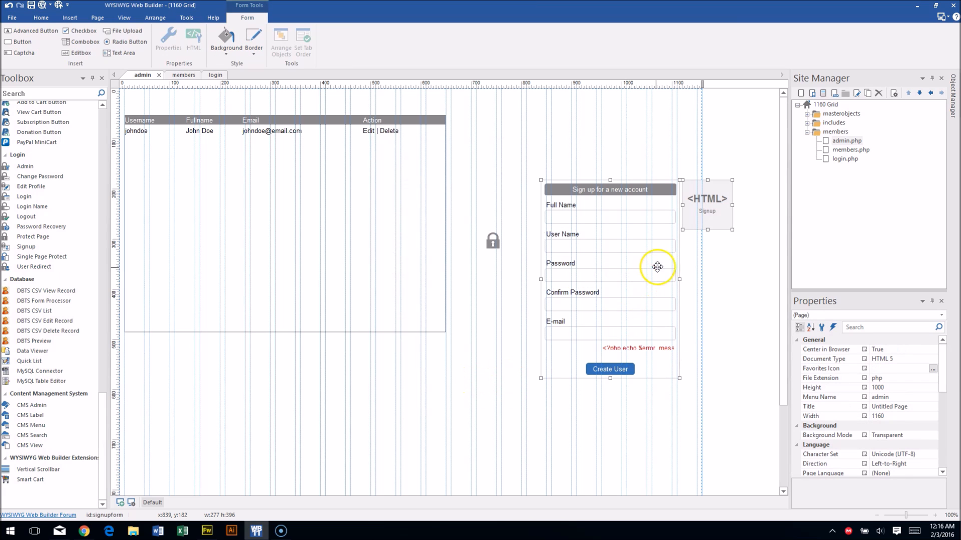
Nudge the Full Name label down and select the full name input field.
{"action": "left_click", "coordinate": [561, 145]}
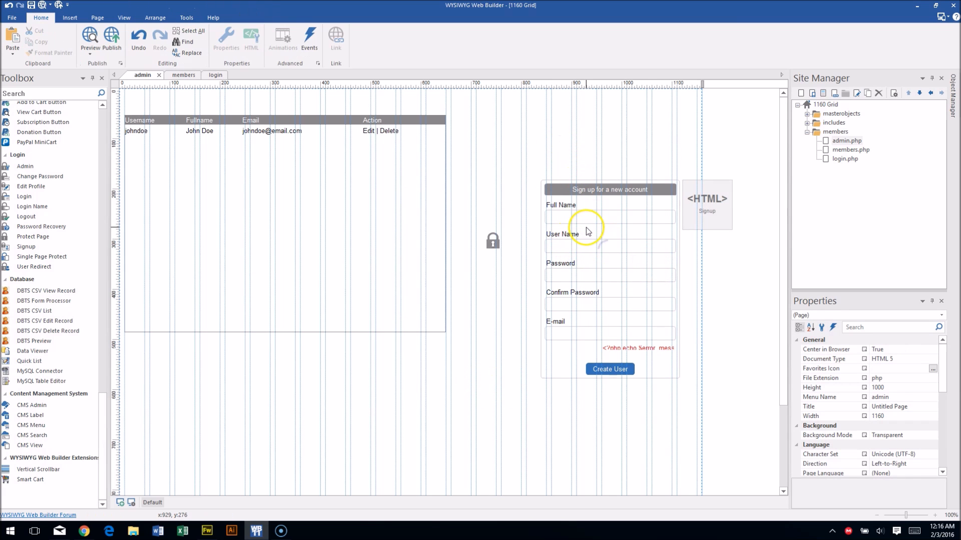
{"action": "left_click_drag", "start_coordinate": [565, 205], "coordinate": [566, 207]}
{"action": "left_click", "coordinate": [564, 214]}
Enter 'Full Name' as the fullname editbox's Place holder text and confirm.
{"action": "double_click", "coordinate": [565, 213]}
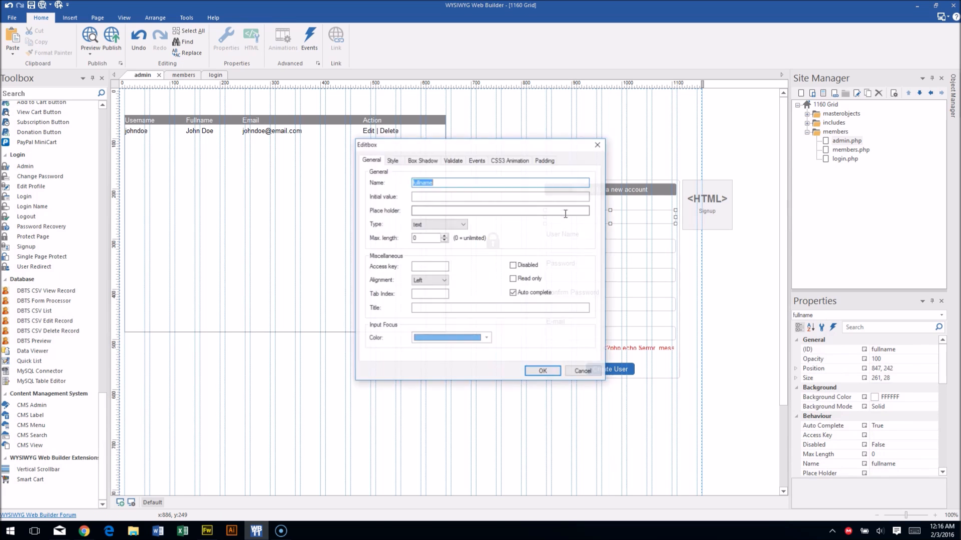
{"action": "left_click", "coordinate": [445, 211]}
{"action": "type", "text": "Full Nme"}
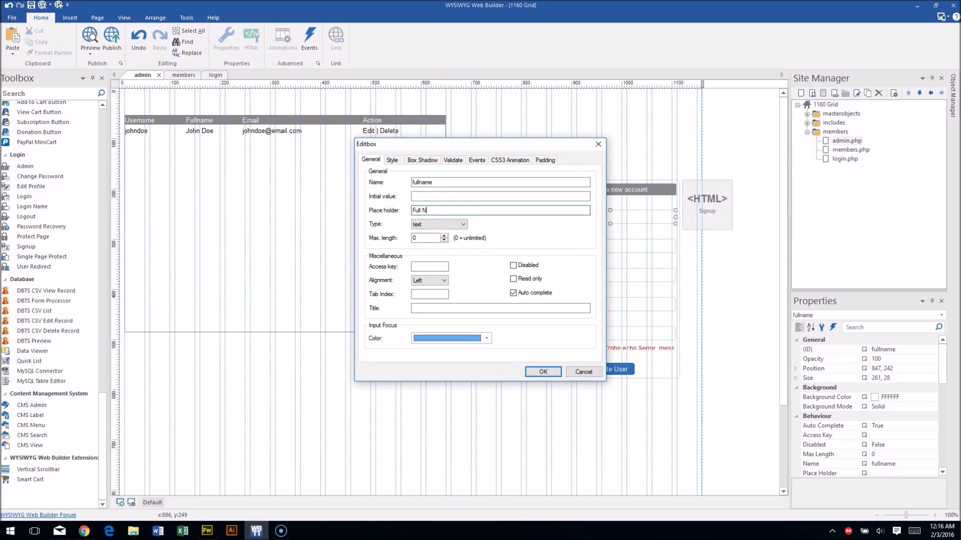
{"action": "key", "text": "BackSpace"}
{"action": "key", "text": "BackSpace"}
{"action": "type", "text": "ame"}
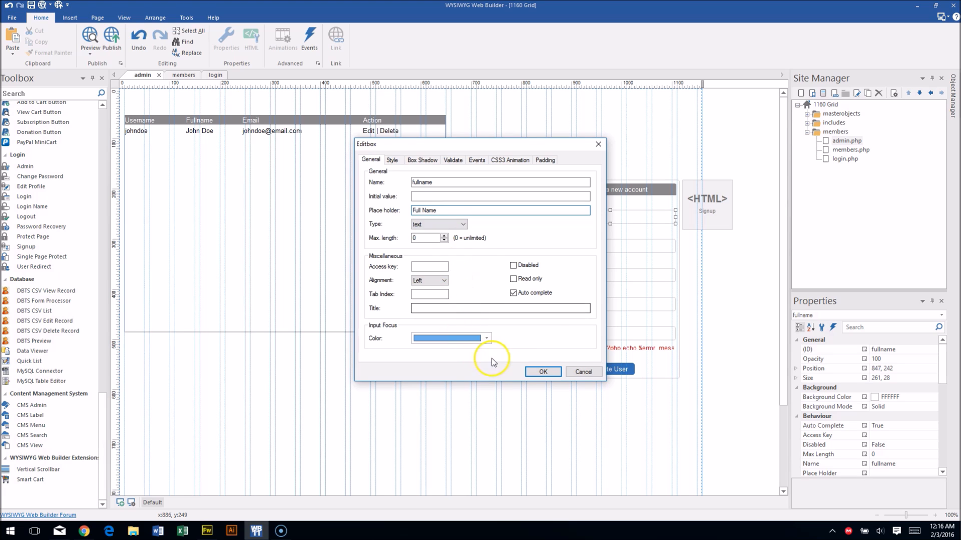
{"action": "left_click", "coordinate": [543, 372]}
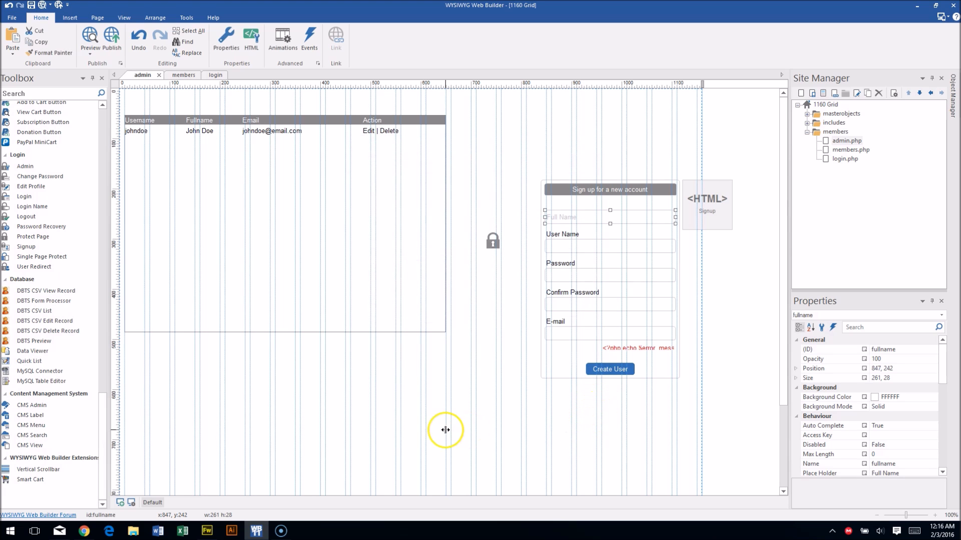
Marquee-select the signup form with its Signup HTML block and delete both.
{"action": "left_click", "coordinate": [503, 289]}
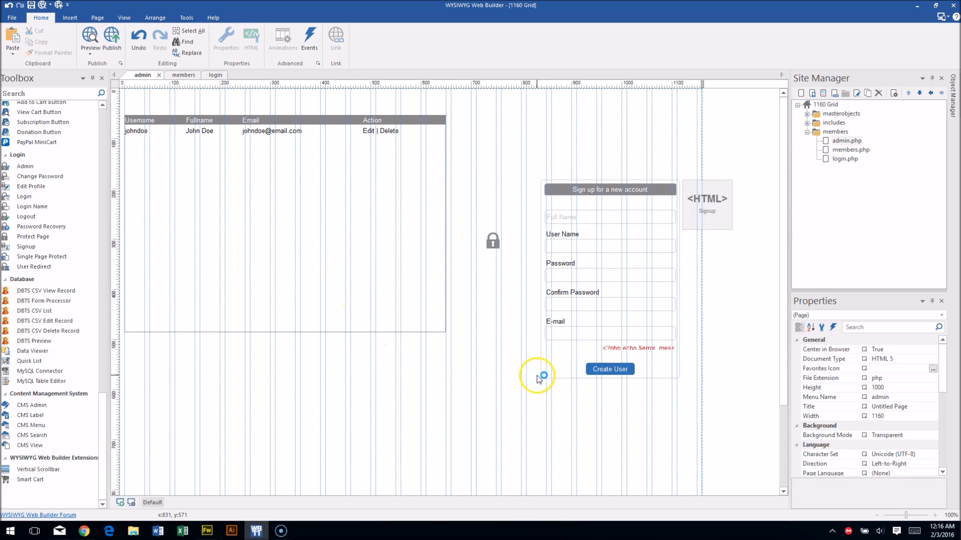
{"action": "left_click_drag", "start_coordinate": [609, 137], "coordinate": [715, 230]}
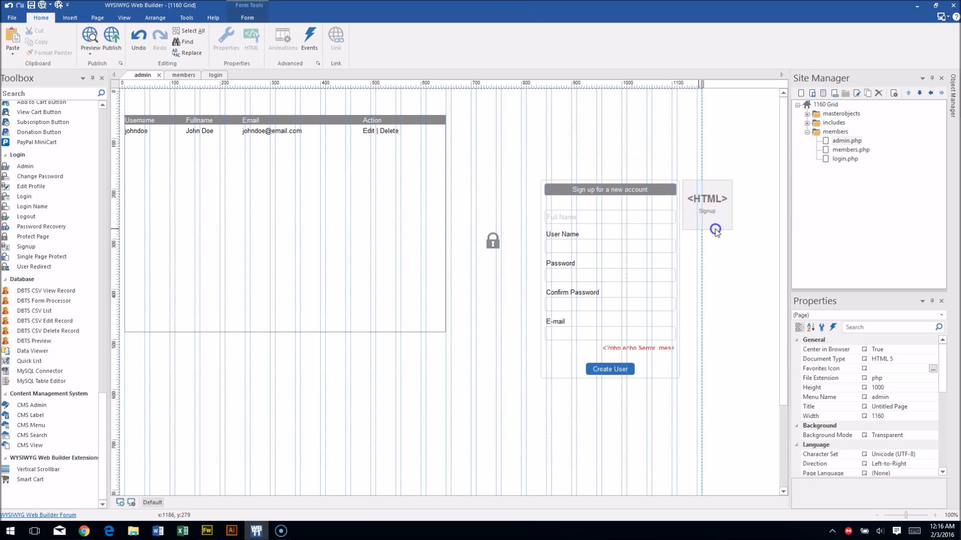
{"action": "key", "text": "Delete"}
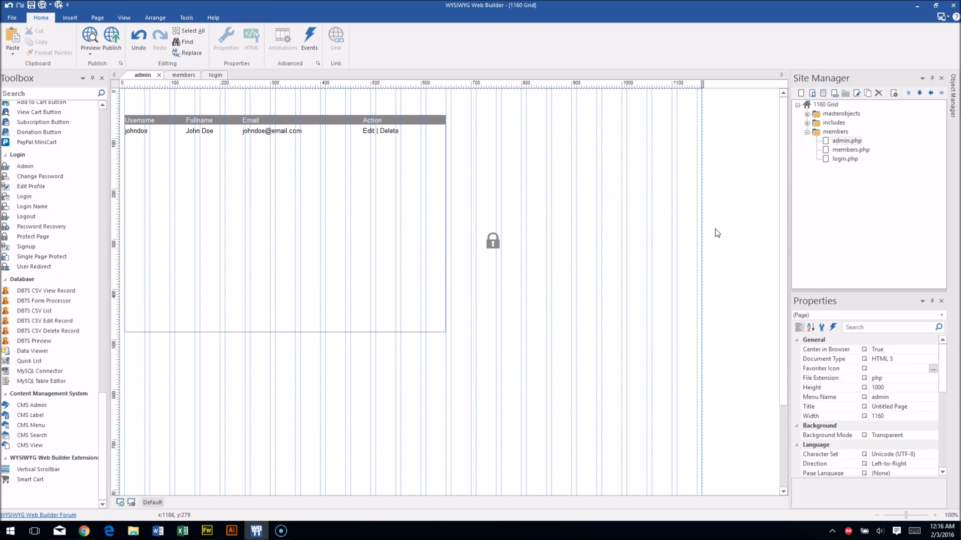